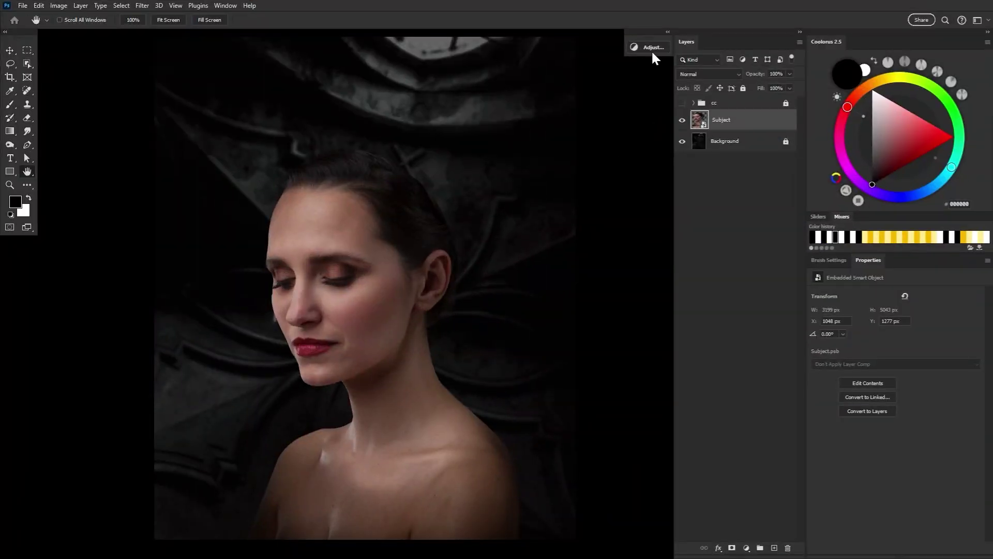
Step: Add a black-to-white Gradient Map above the Subject layer and a Brightness/Contrast adjustment with brightness -27 and contrast 44
click(651, 47)
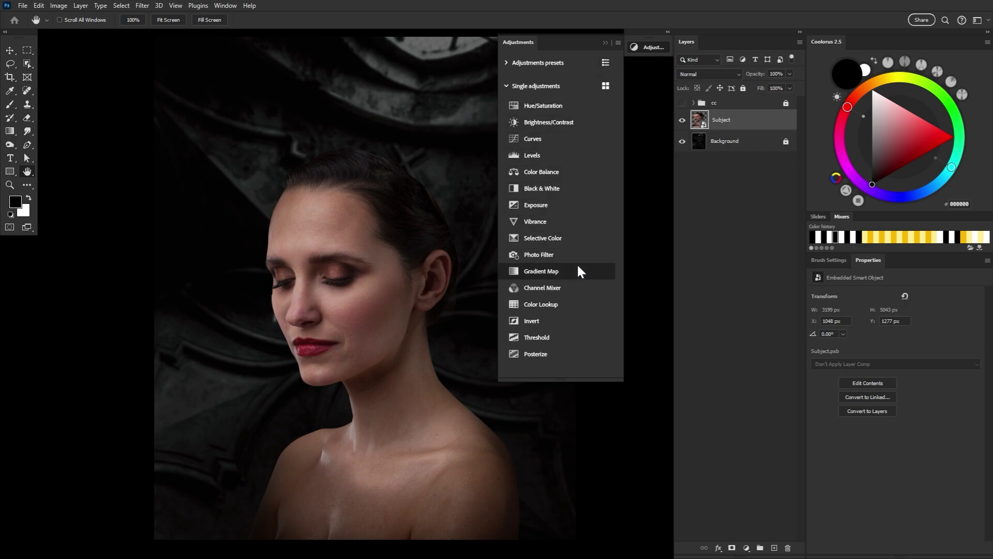
click(560, 271)
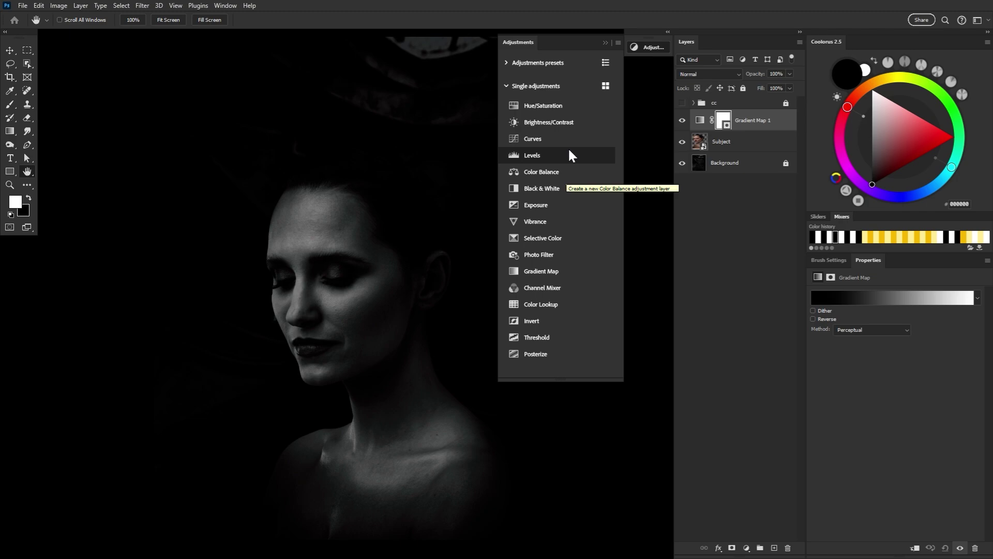
click(576, 122)
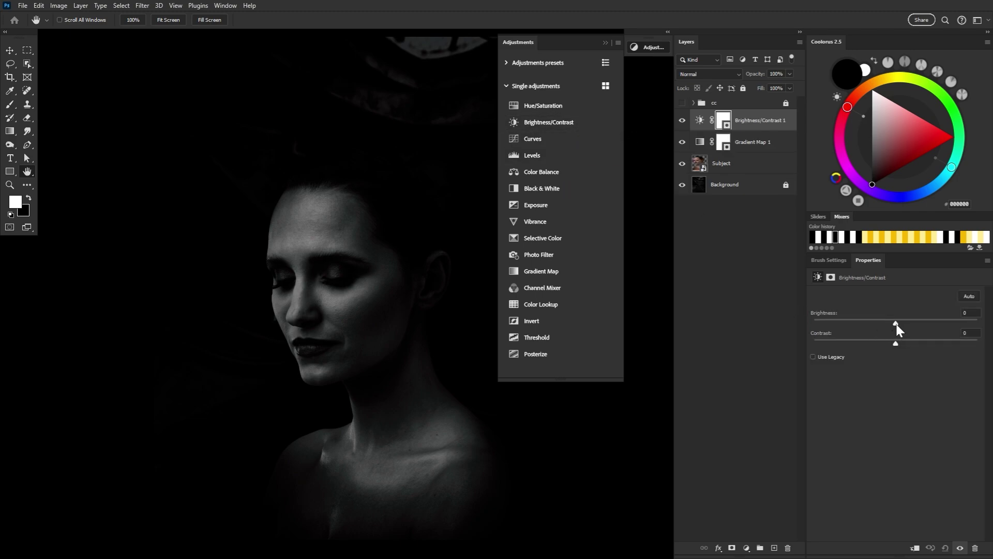
drag(896, 324, 884, 323)
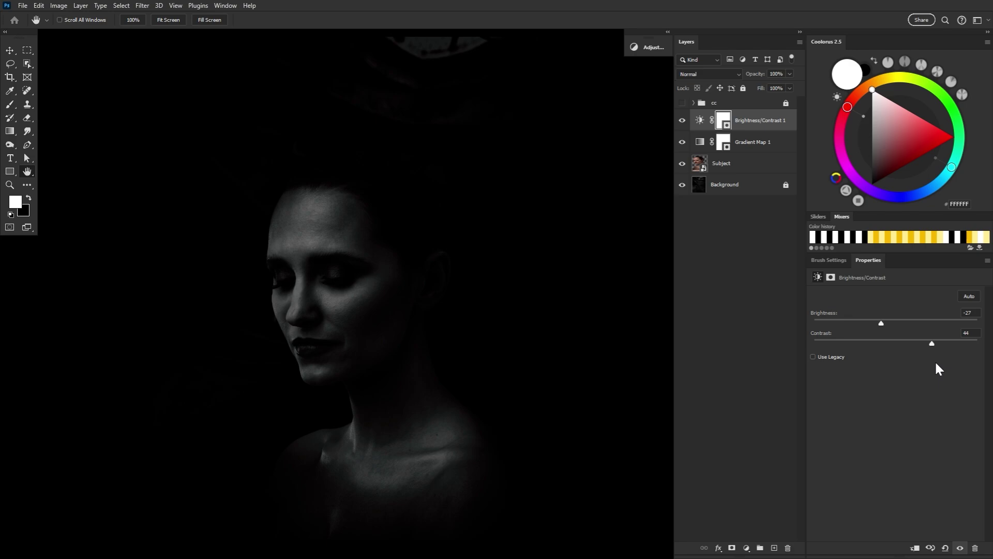
Step: Limit the Brightness/Contrast layer with Blend If, splitting the underlying layer's highlight range to 75 / 141
click(791, 131)
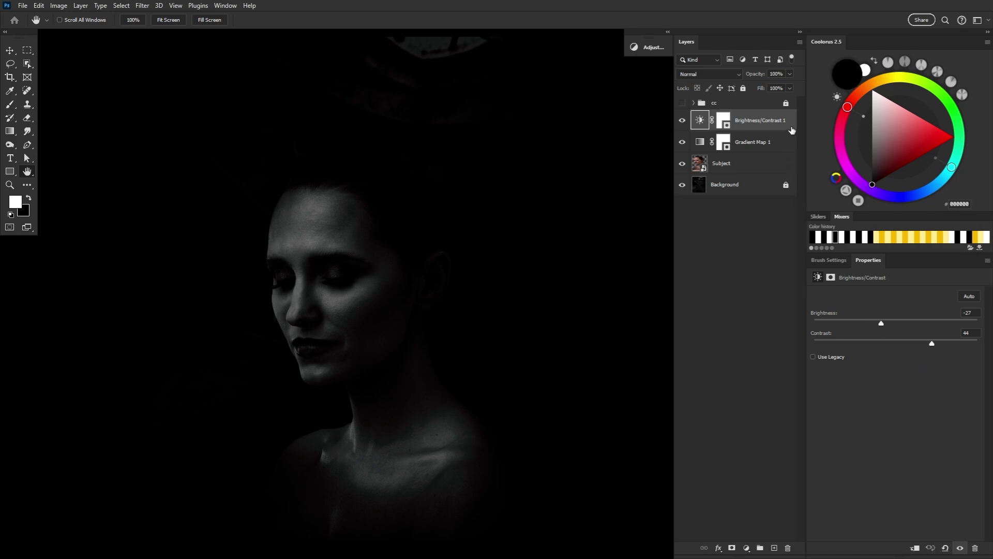
double_click(792, 130)
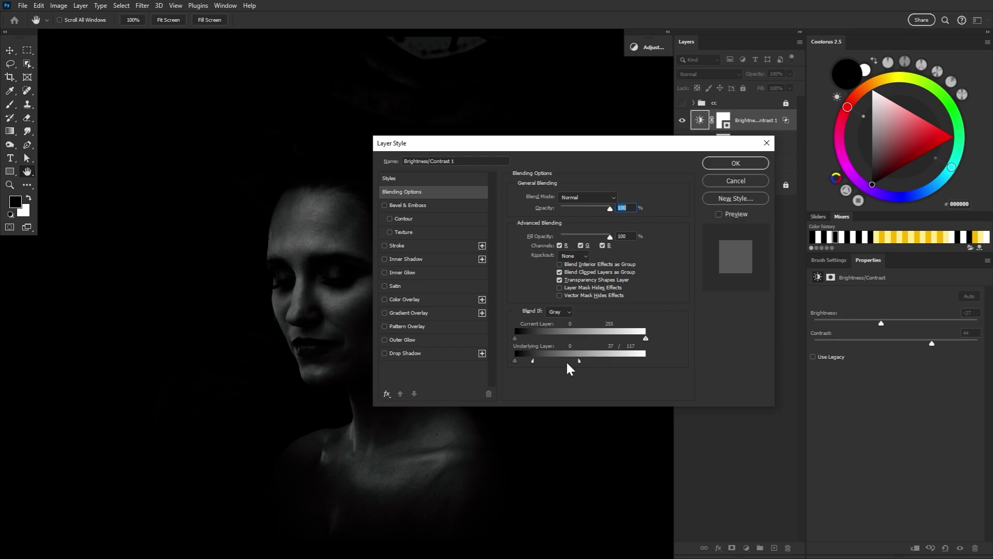
mouse_move(567, 364)
mouse_down()
mouse_move(534, 362)
mouse_move(569, 369)
mouse_up()
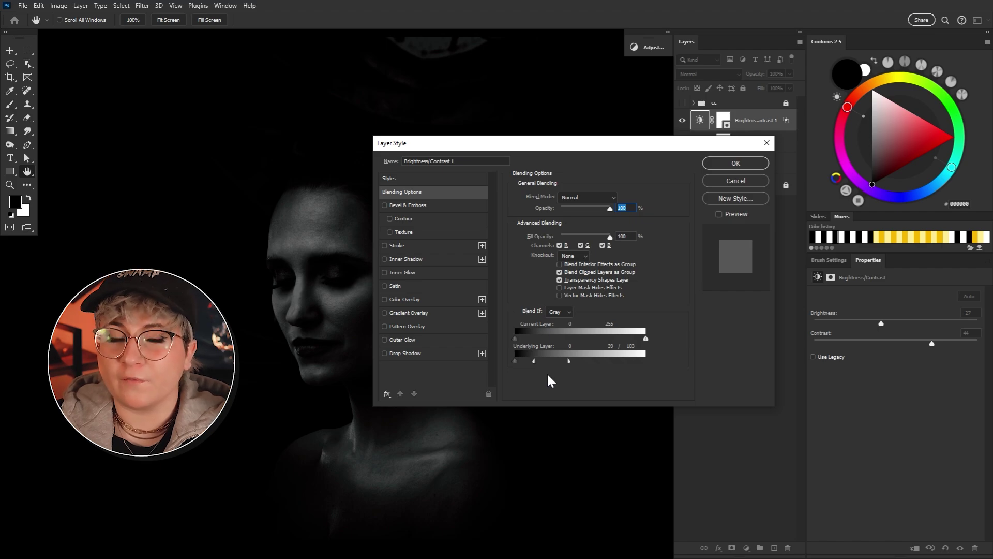
click(736, 214)
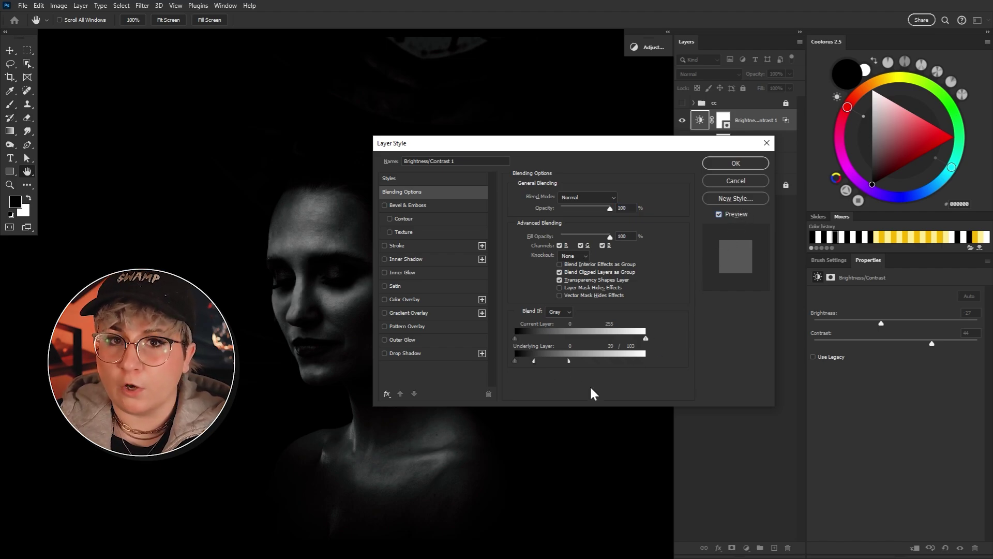
mouse_move(569, 361)
mouse_down()
mouse_move(610, 366)
mouse_move(552, 362)
mouse_up()
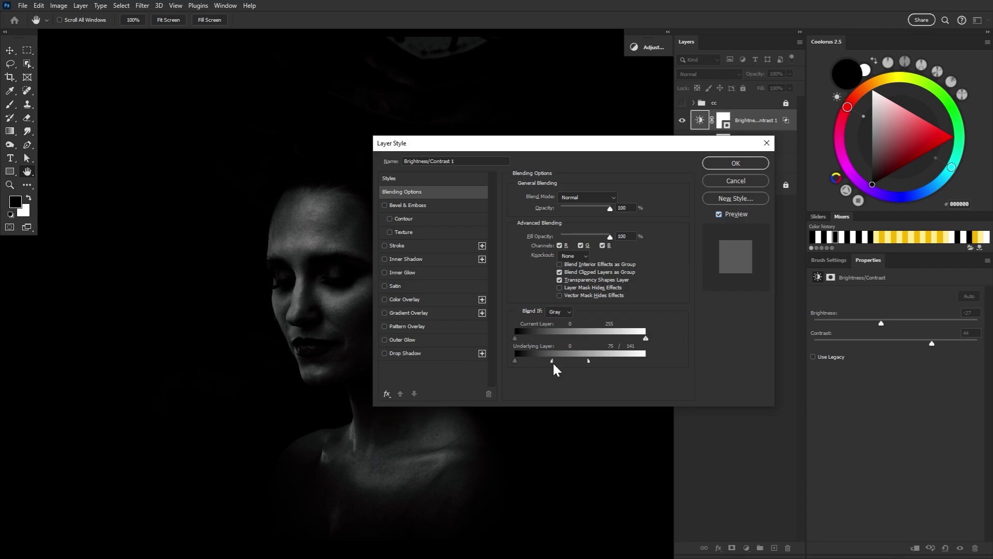
click(747, 164)
Step: Group the Gradient Map and Brightness/Contrast layers and give the group a black layer mask
shift+click(786, 149)
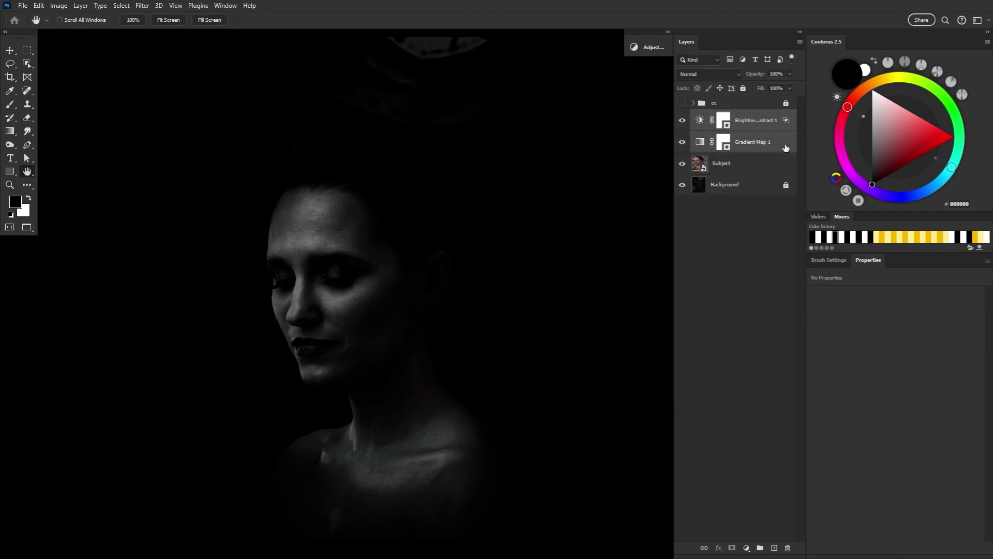
click(761, 547)
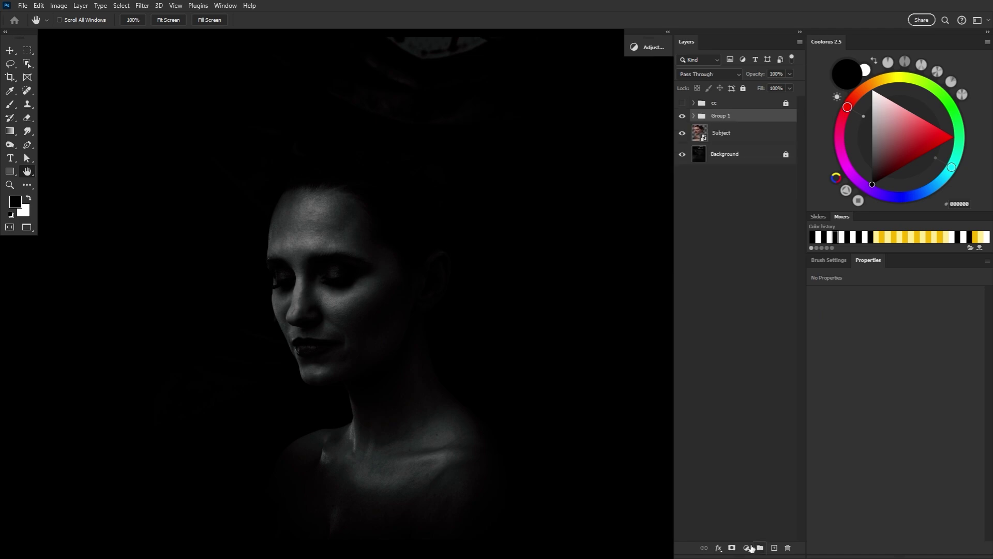
click(732, 547)
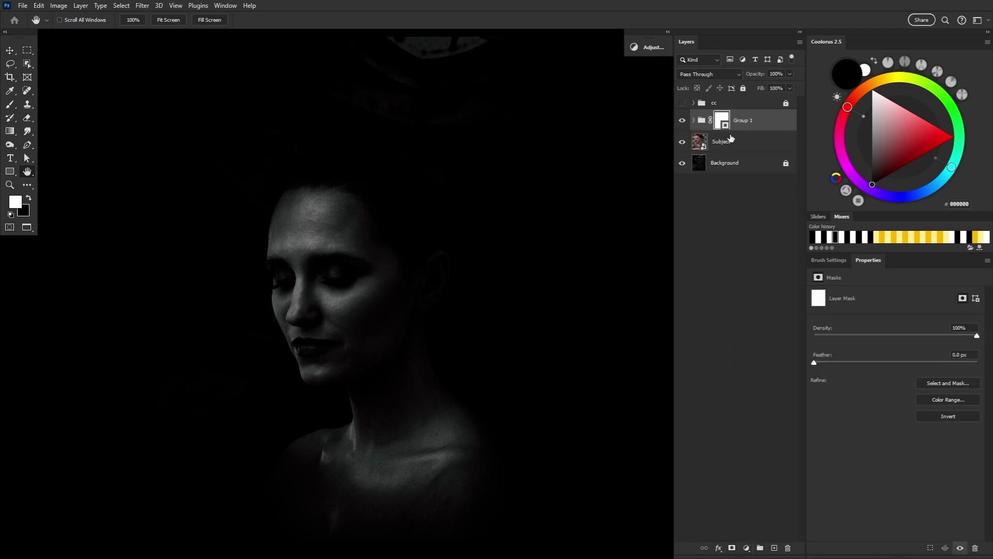
key(ctrl+i)
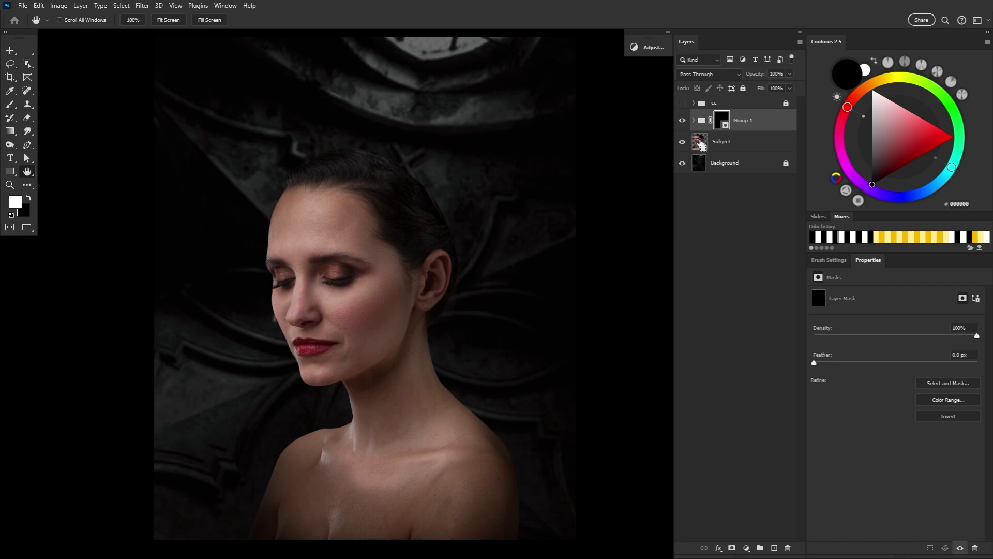
Step: Load the Subject's outline as a selection and paint the group mask white over the face and upper chest with the Grunge brush at 600 px
ctrl+click(701, 144)
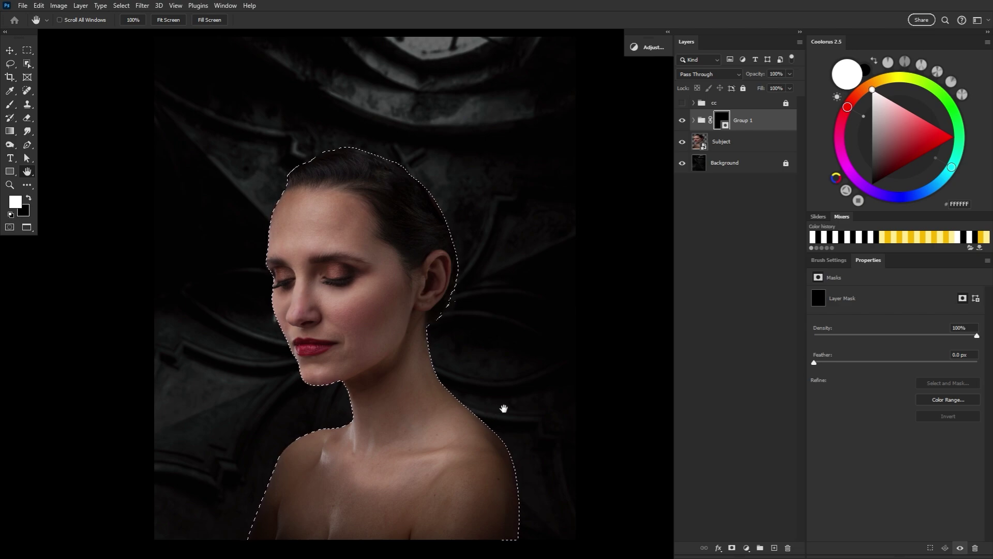
click(13, 106)
click(75, 20)
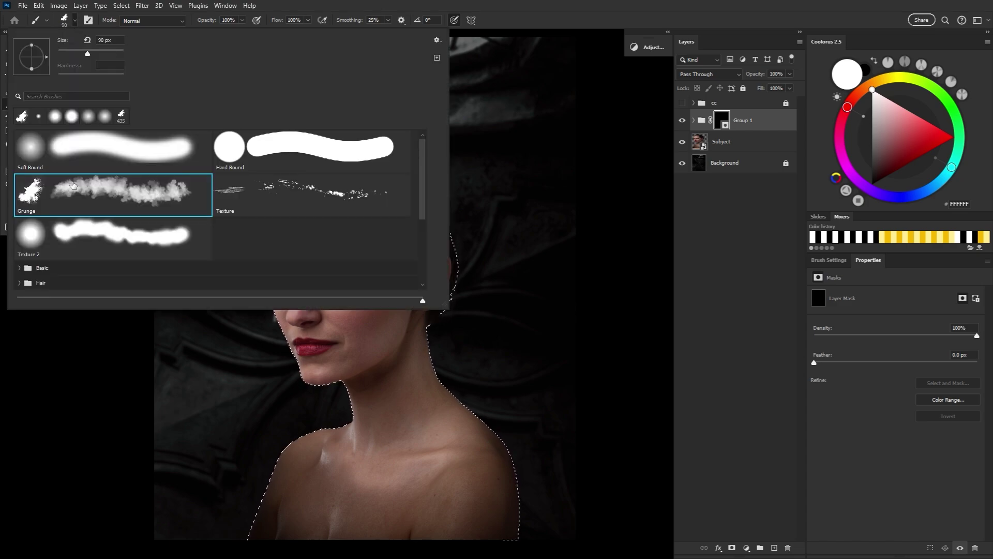
click(309, 240)
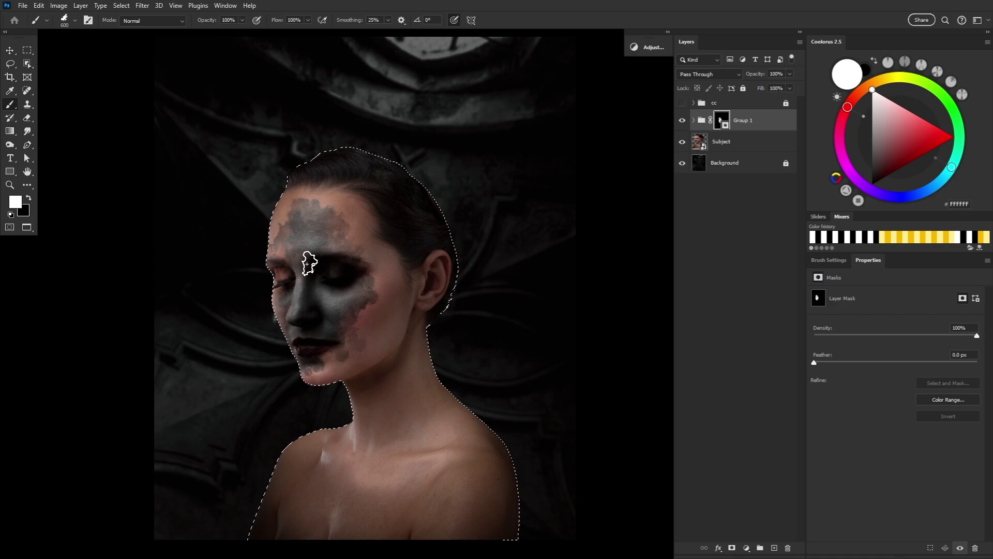
drag(357, 365, 362, 458)
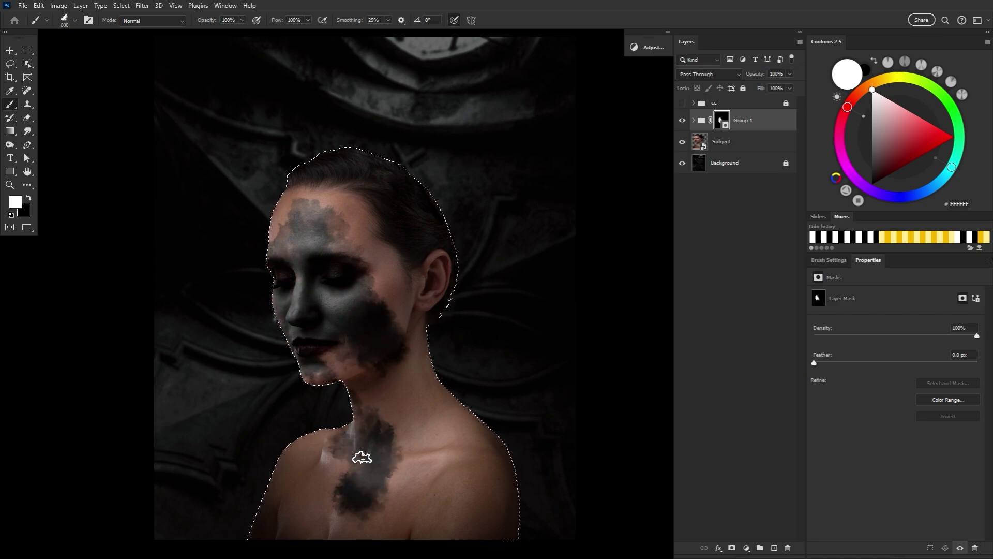
Step: Extend the dark effect on the group mask over the ear, jaw and front of the neck, varying the Grunge brush size
key(bracketleft)
key(bracketleft)
key(bracketleft)
key(bracketleft)
key(bracketleft)
key(x)
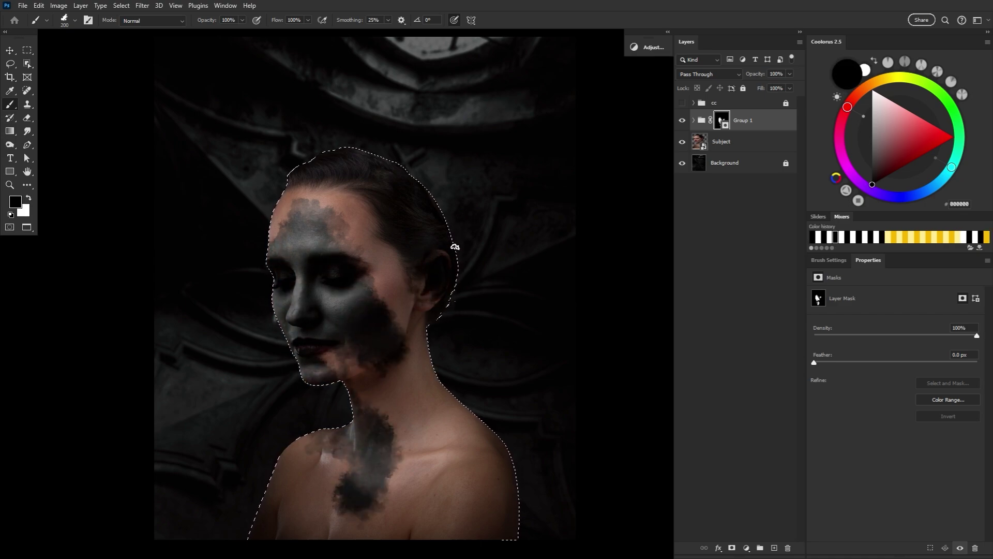
key(x)
key(bracketright)
key(bracketright)
key(bracketright)
key(bracketright)
key(bracketright)
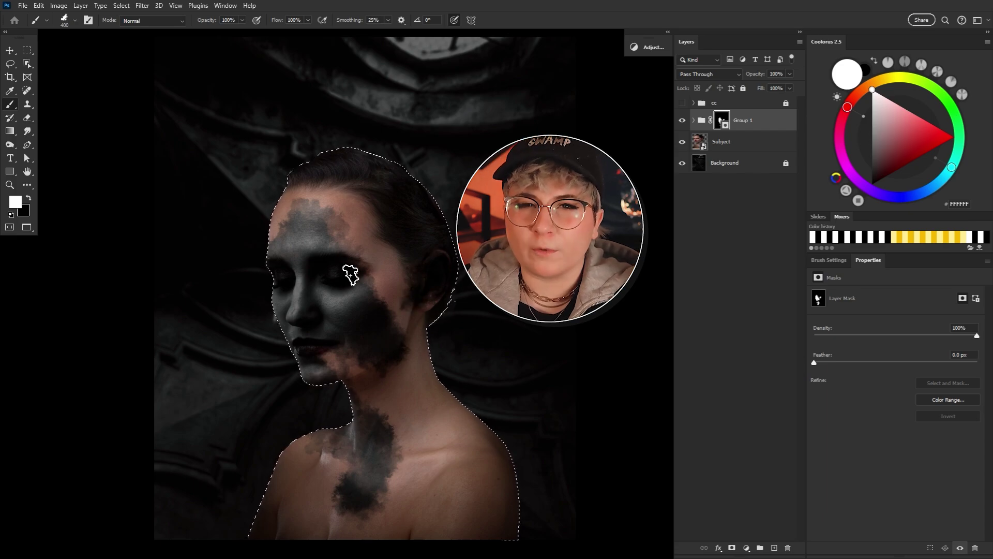
drag(339, 354, 362, 424)
drag(470, 472, 427, 405)
key(x)
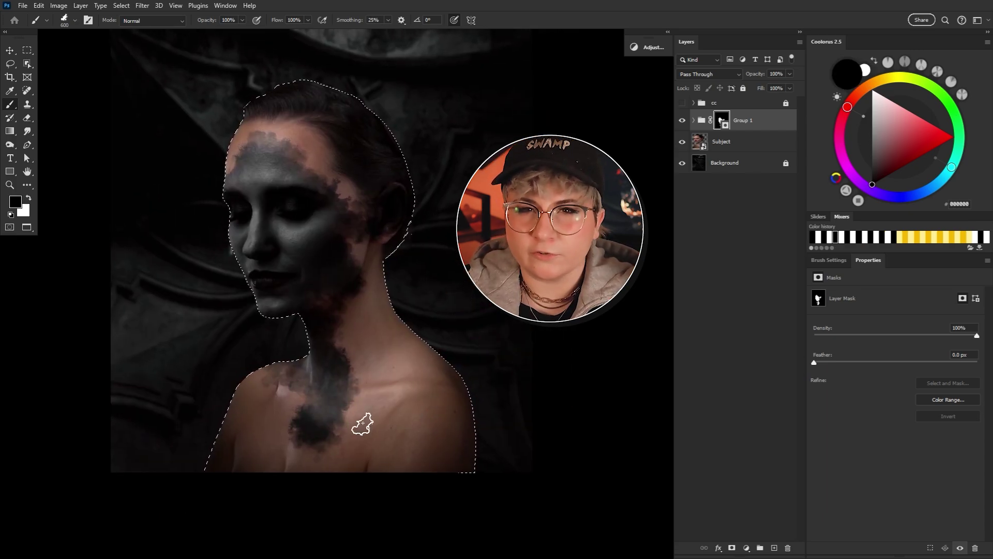
Step: Trim the chest patch with black and paint the effect in white across the neck and collarbone on the group mask
drag(341, 424, 324, 437)
key(x)
mouse_move(362, 370)
mouse_down()
mouse_move(349, 330)
mouse_move(370, 336)
mouse_up()
key(bracketright)
key(bracketright)
key(bracketright)
click(274, 141)
click(231, 169)
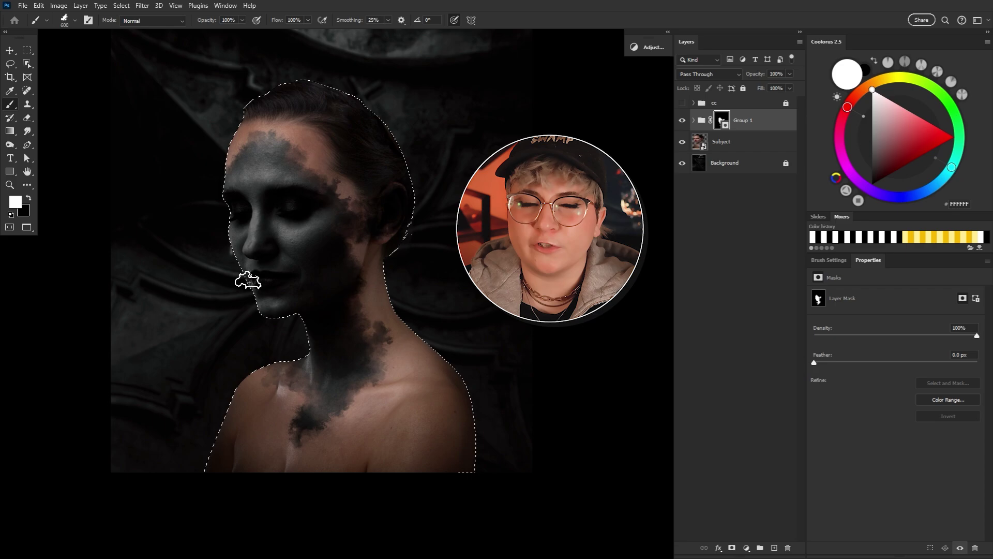
click(367, 331)
mouse_move(366, 386)
mouse_down()
mouse_move(368, 372)
mouse_move(386, 397)
mouse_move(357, 411)
mouse_up()
Step: Paint the group mask black over the lower chest to cut the dark patch back to an uneven edge
key(x)
key(bracketleft)
key(bracketleft)
key(bracketleft)
key(bracketleft)
key(bracketleft)
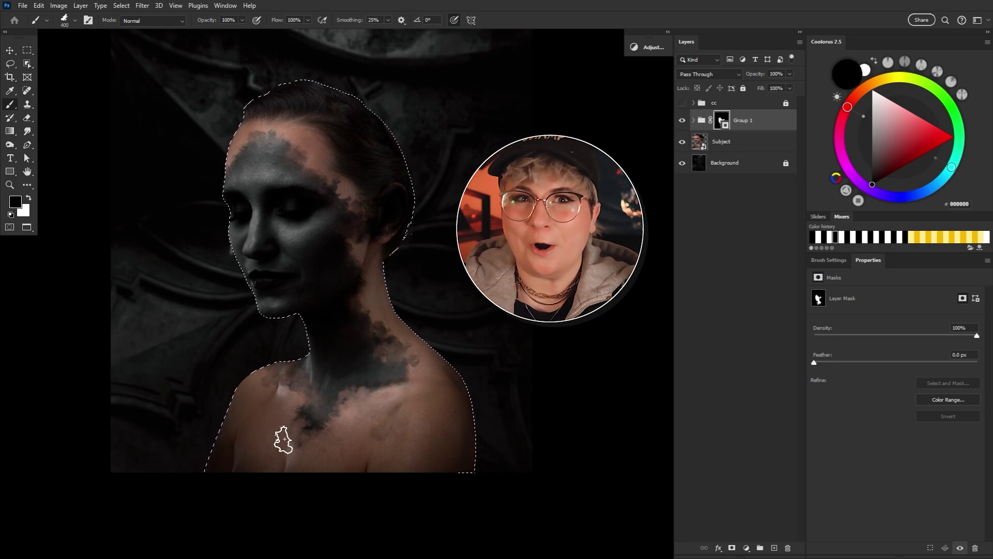
drag(281, 440, 313, 419)
key(x)
key(bracketright)
key(x)
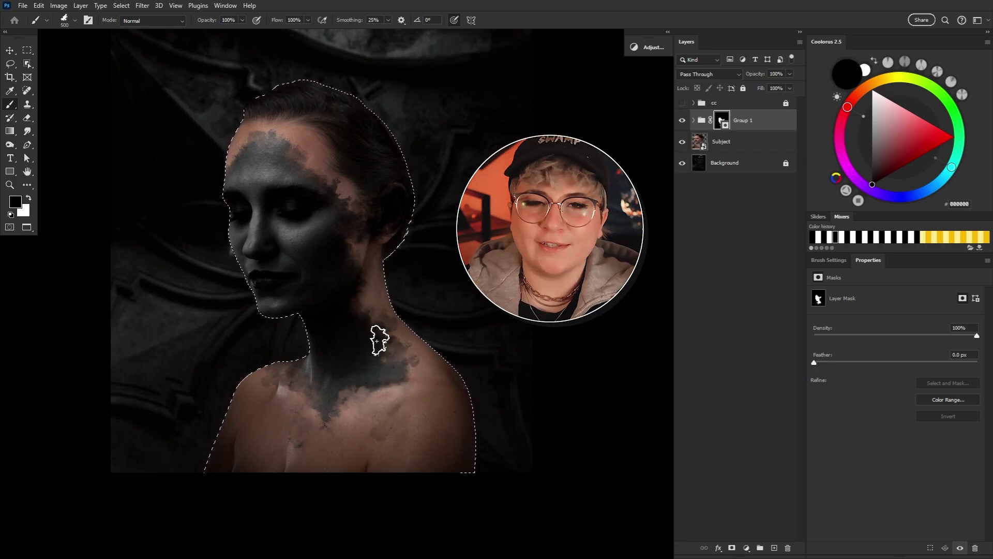
Step: Refine the ragged mask edges along the jaw, neck and chest, alternating black and white with varying Grunge brush sizes
key(bracketleft)
key(bracketleft)
key(x)
key(bracketleft)
key(bracketleft)
key(bracketleft)
key(x)
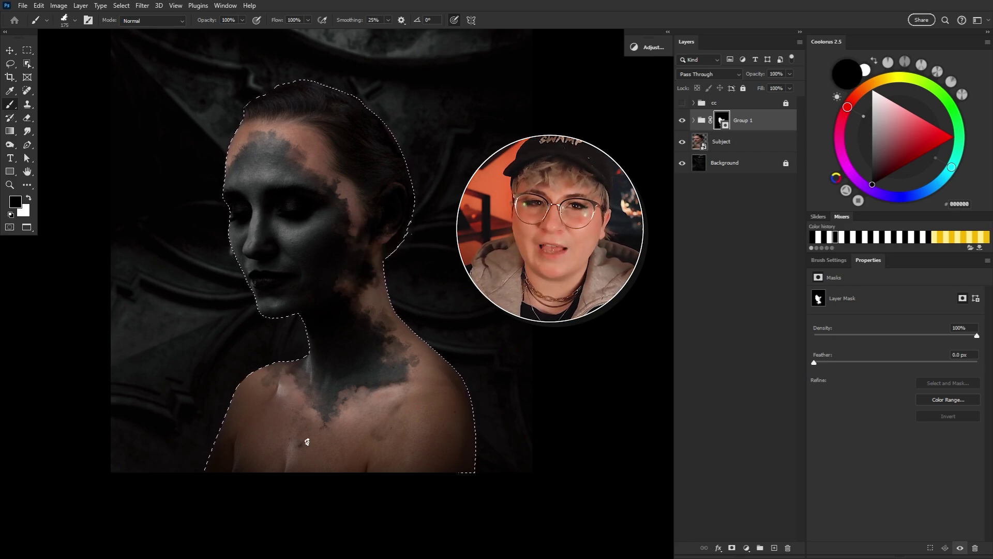
key(bracketright)
key(bracketright)
key(bracketright)
key(x)
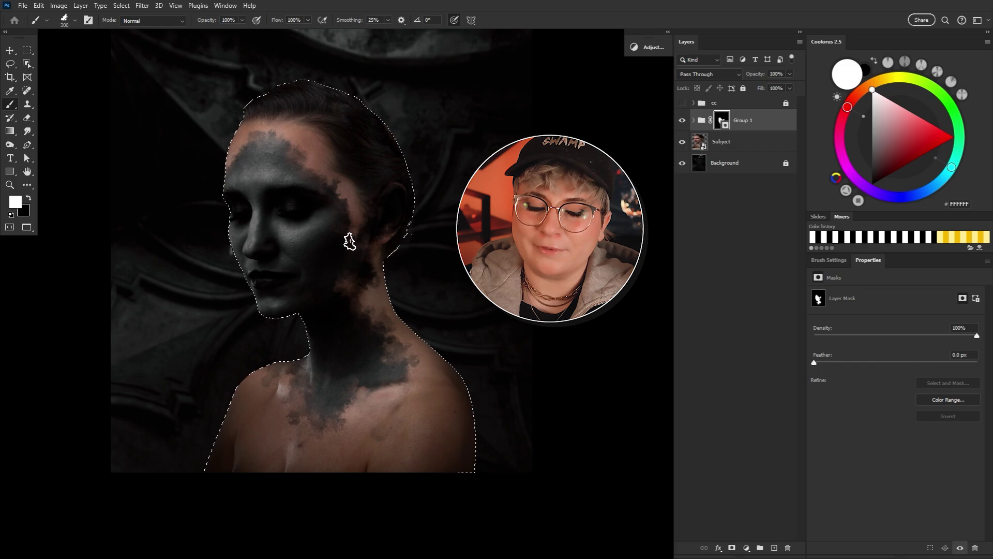
key(bracketleft)
key(bracketleft)
key(bracketleft)
key(bracketleft)
key(bracketleft)
key(x)
key(bracketright)
key(bracketright)
key(bracketright)
key(x)
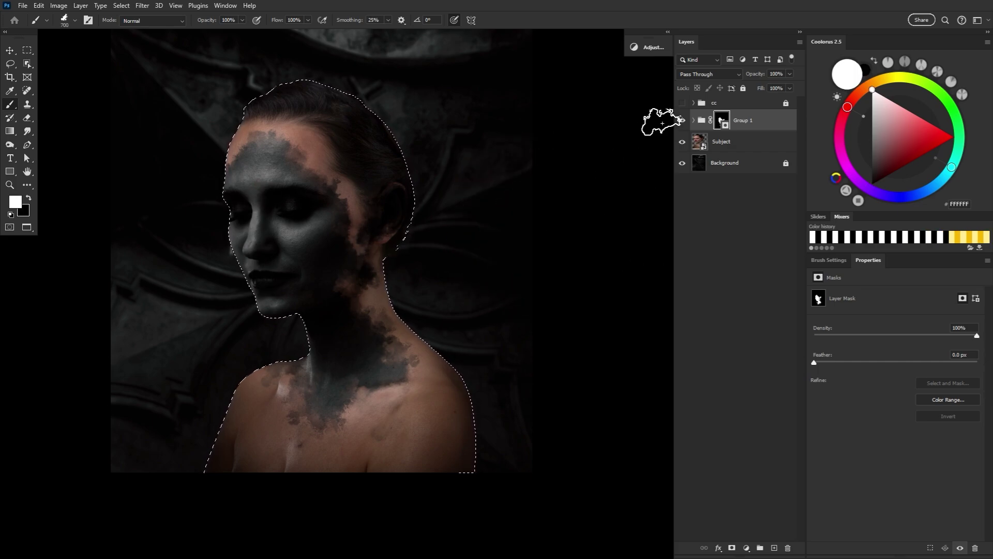
Step: Rename the masked group to "adjustments" and clear the selection around the subject
key(x)
double_click(745, 120)
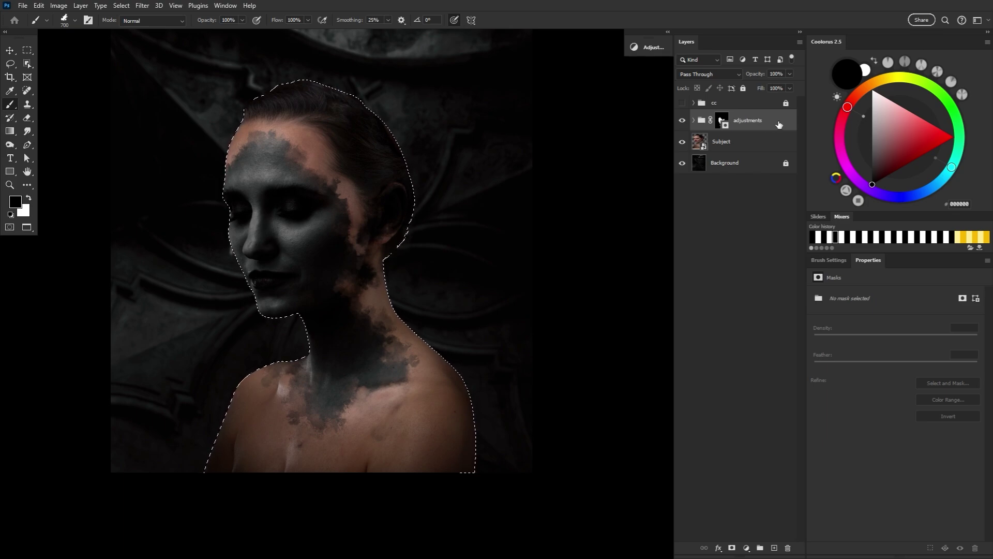
key(ctrl+d)
Step: Create a new group above "adjustments", copy that group's mask onto it and name it "texture"
click(759, 548)
click(723, 133)
key(x)
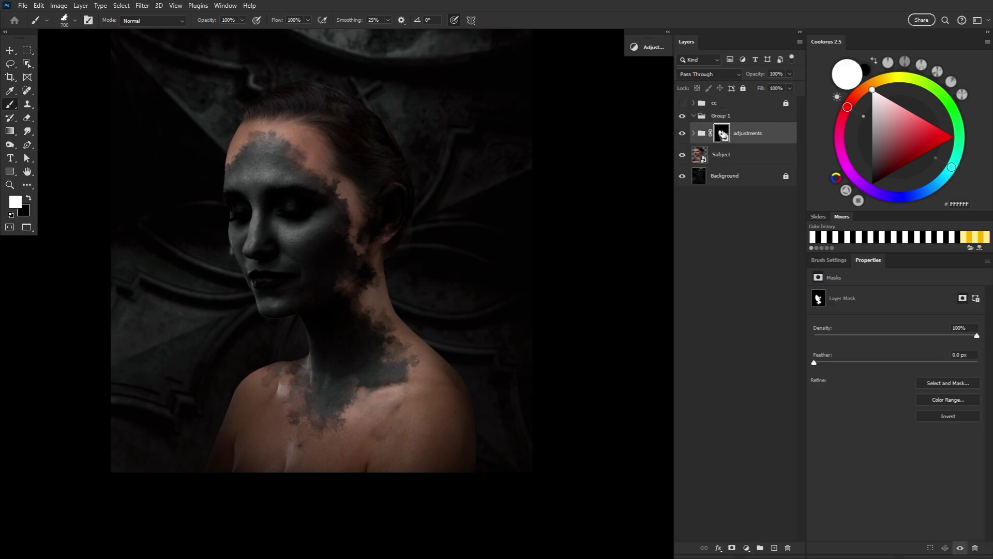
drag(721, 134, 730, 120)
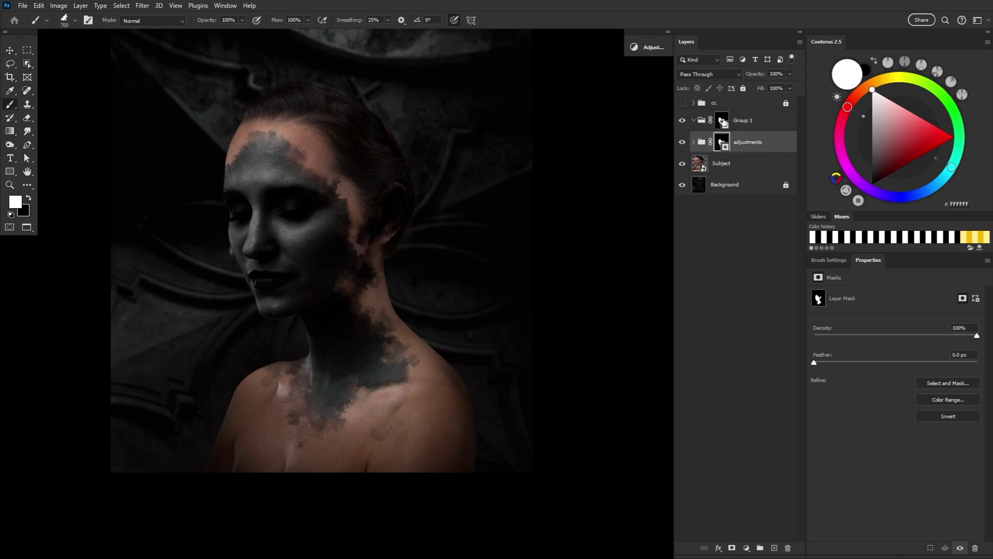
click(745, 122)
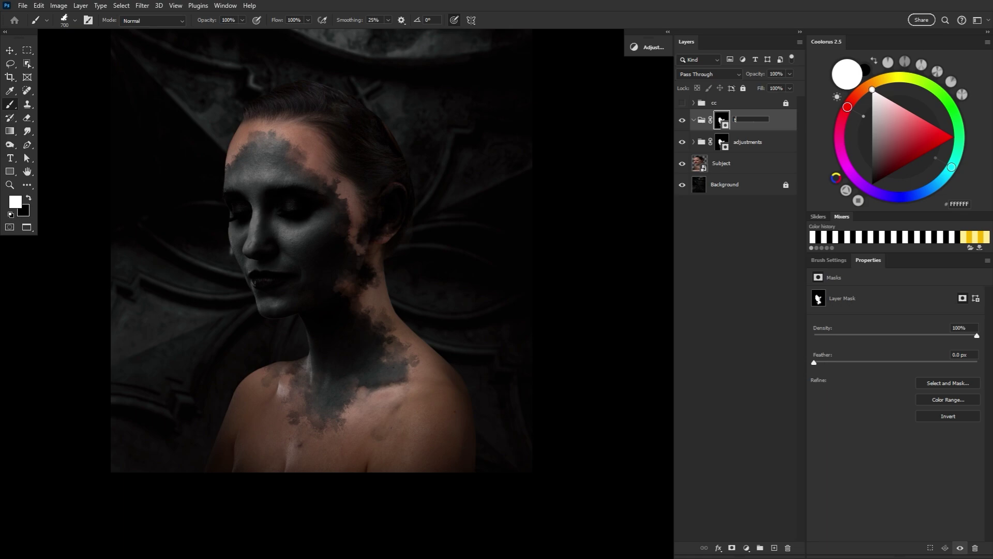
click(780, 123)
key(x)
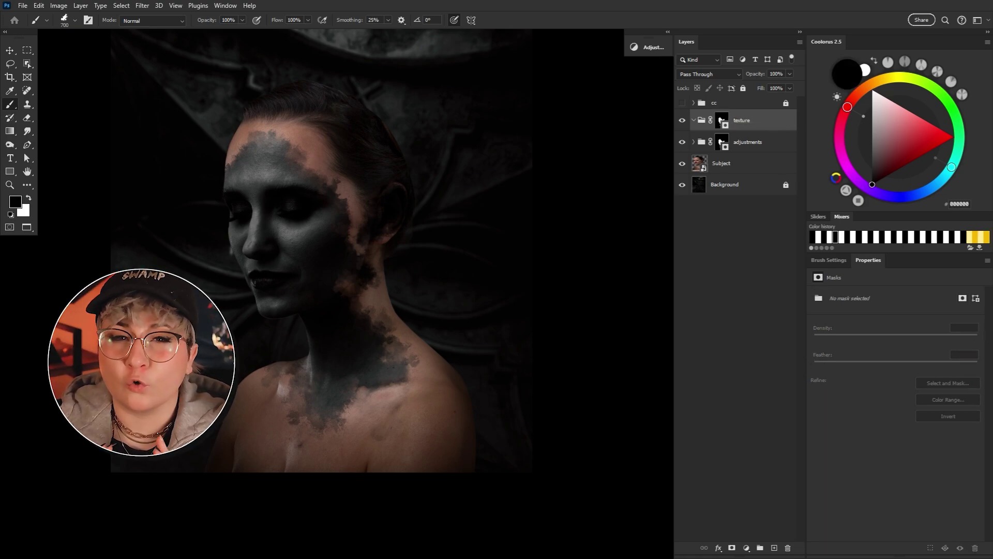
Step: Place the tree bark image into the document and move its layer inside the "texture" group
drag(779, 549, 304, 255)
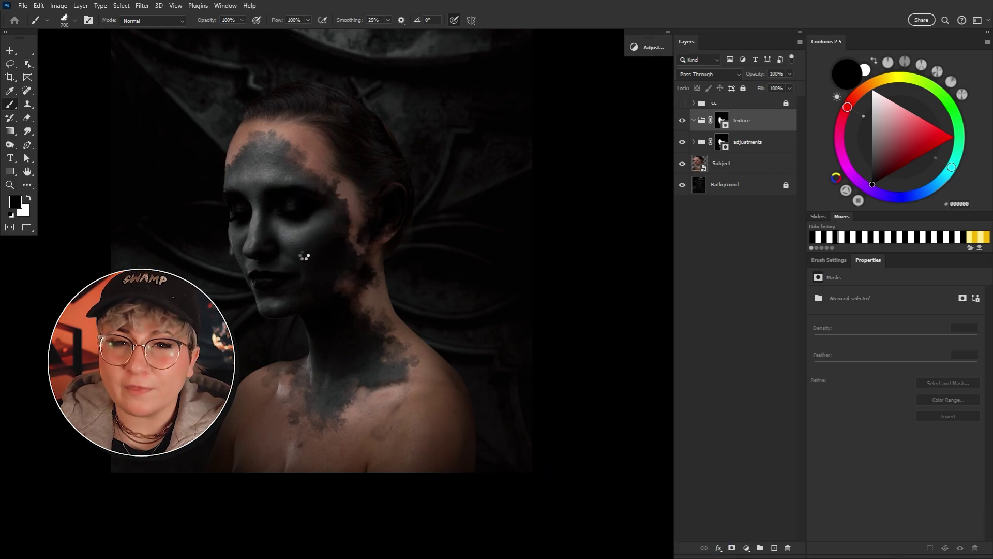
click(513, 19)
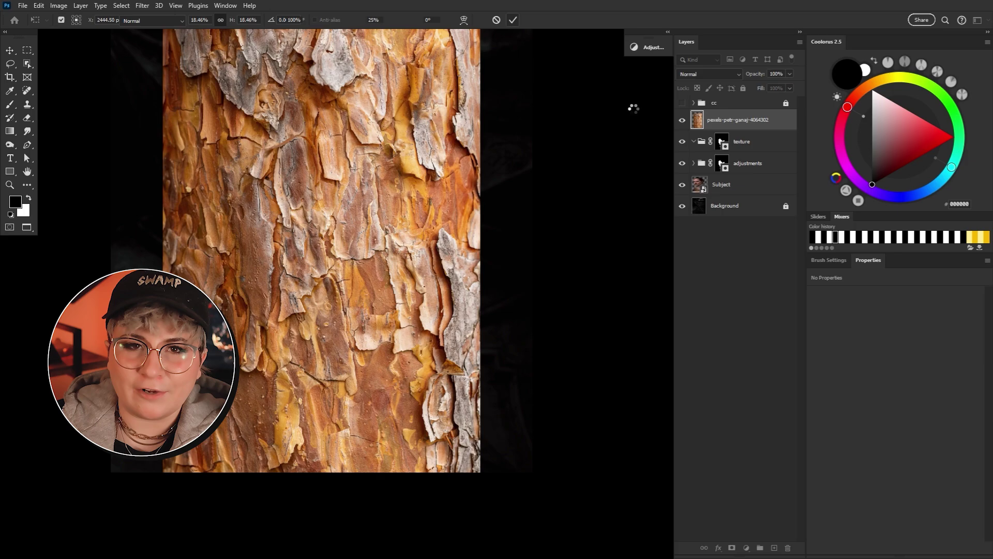
drag(698, 117, 758, 155)
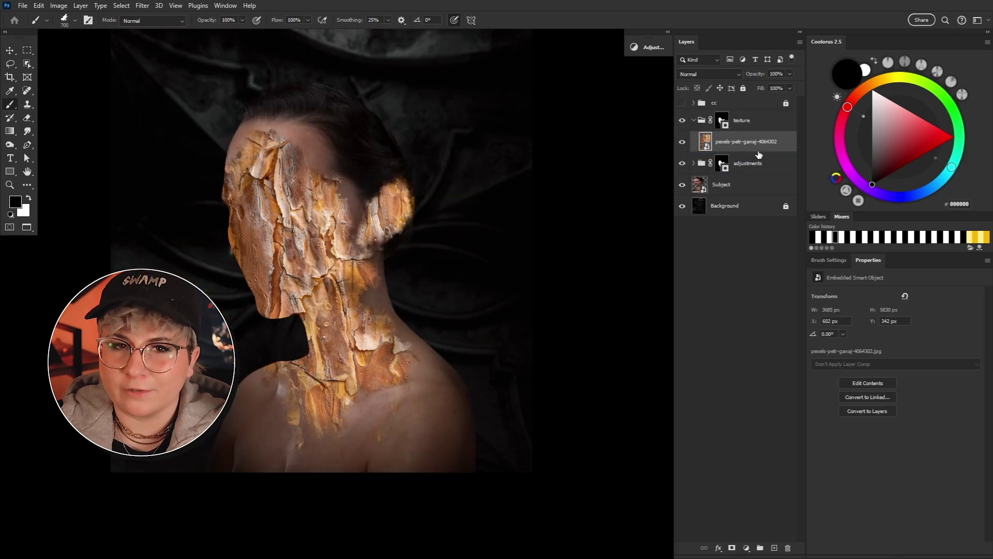
Step: Set the bark layer's blend mode to Overlay and apply Hue/Saturation to it with Saturation at -100
click(700, 74)
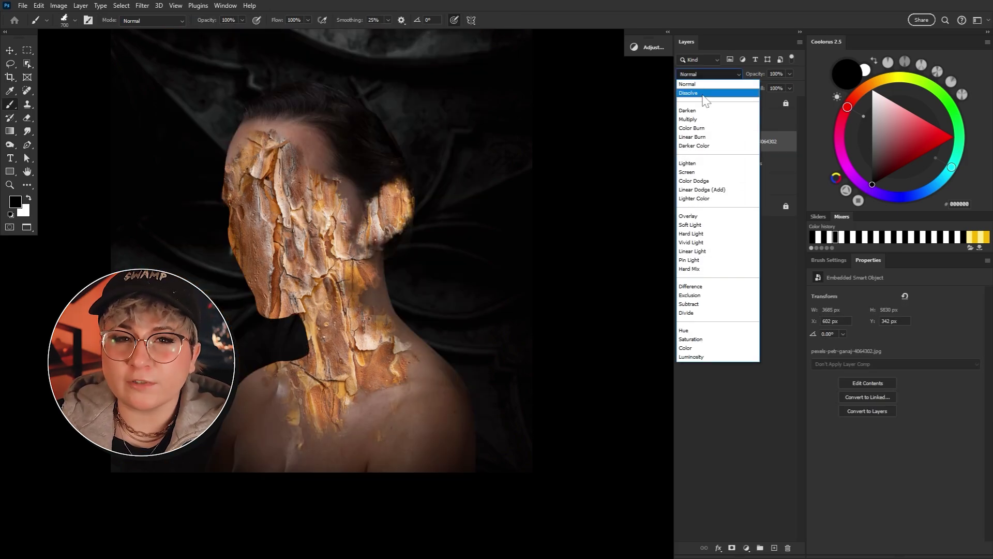
click(701, 212)
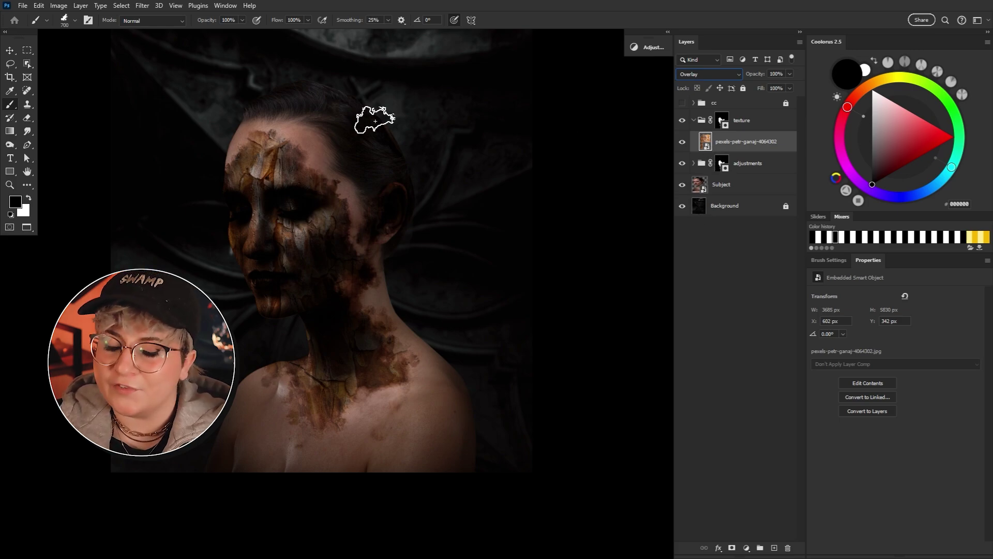
click(61, 6)
mouse_move(77, 30)
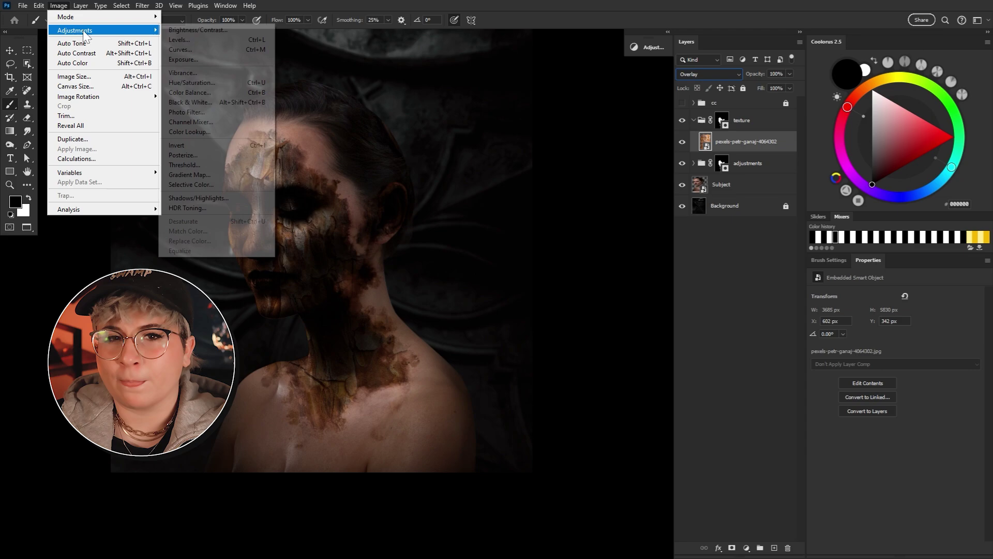
click(208, 83)
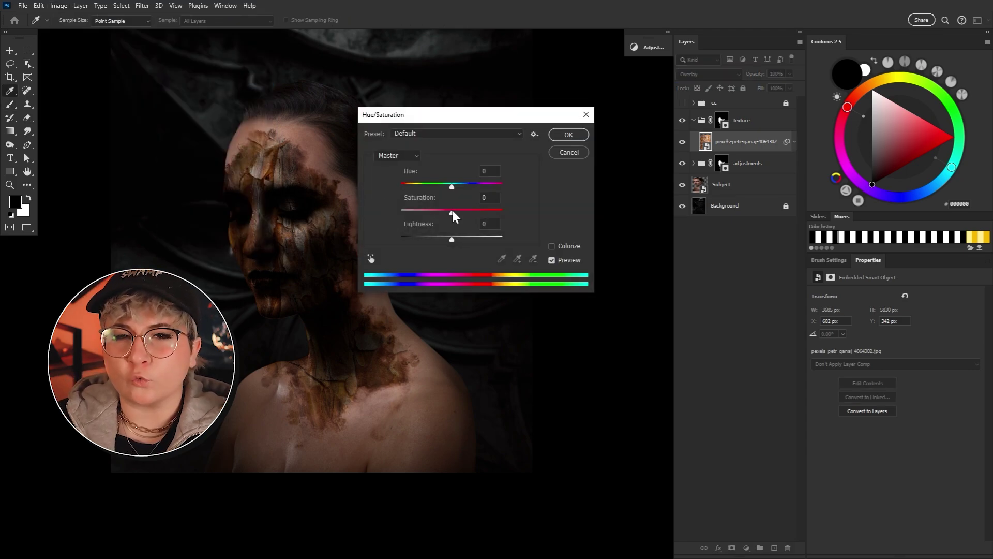
drag(452, 211, 341, 209)
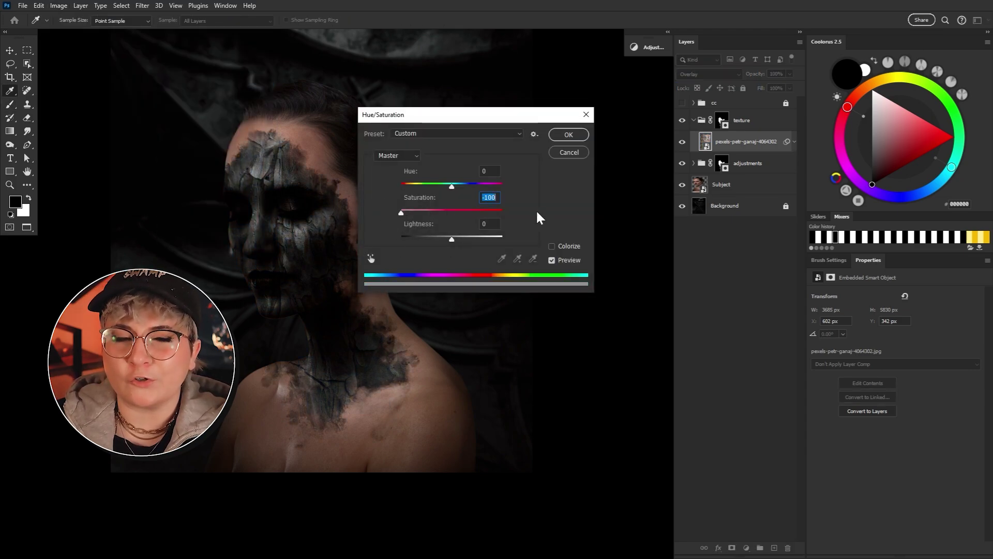
click(568, 134)
key(b)
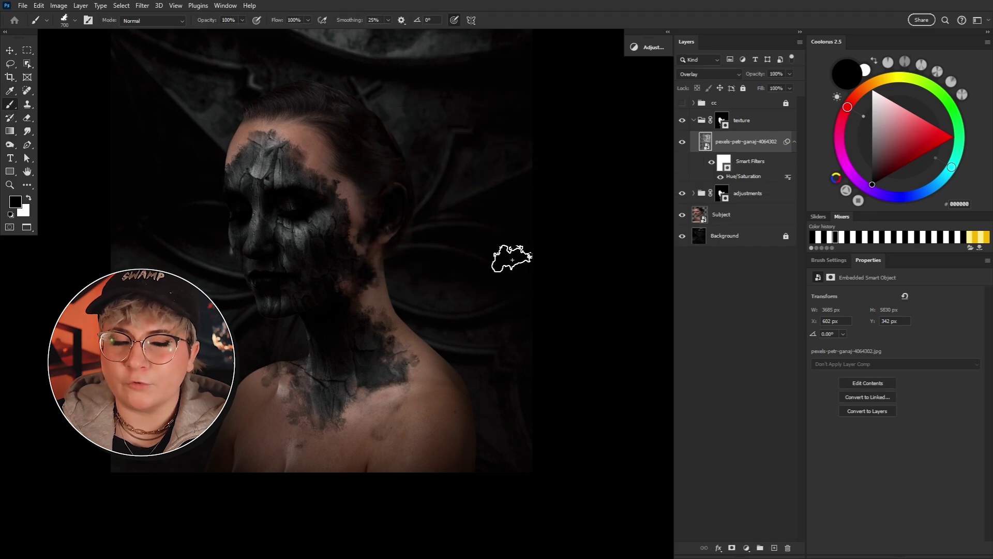
Step: Apply Brightness/Contrast to the bark layer with Brightness at -54 and Contrast at 39
click(64, 6)
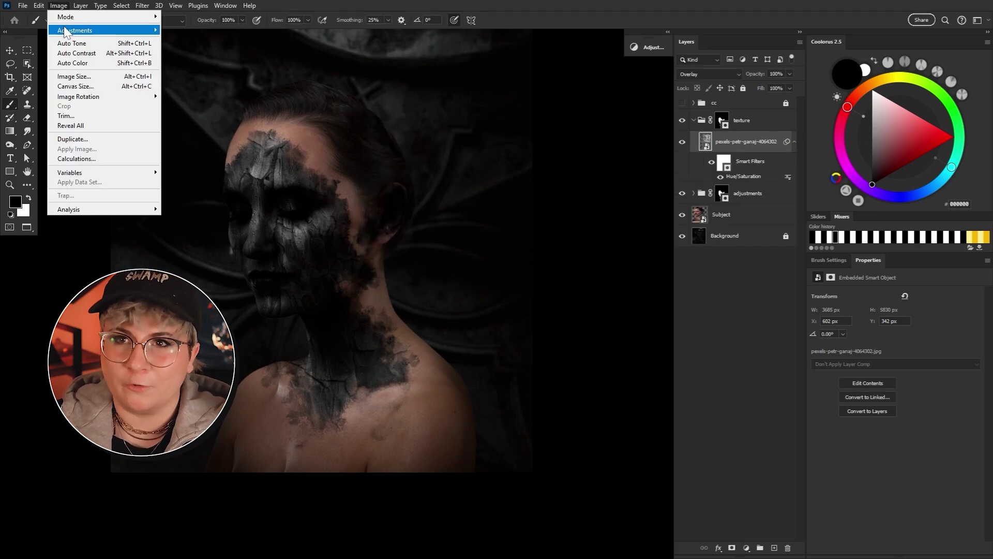
mouse_move(65, 32)
click(197, 30)
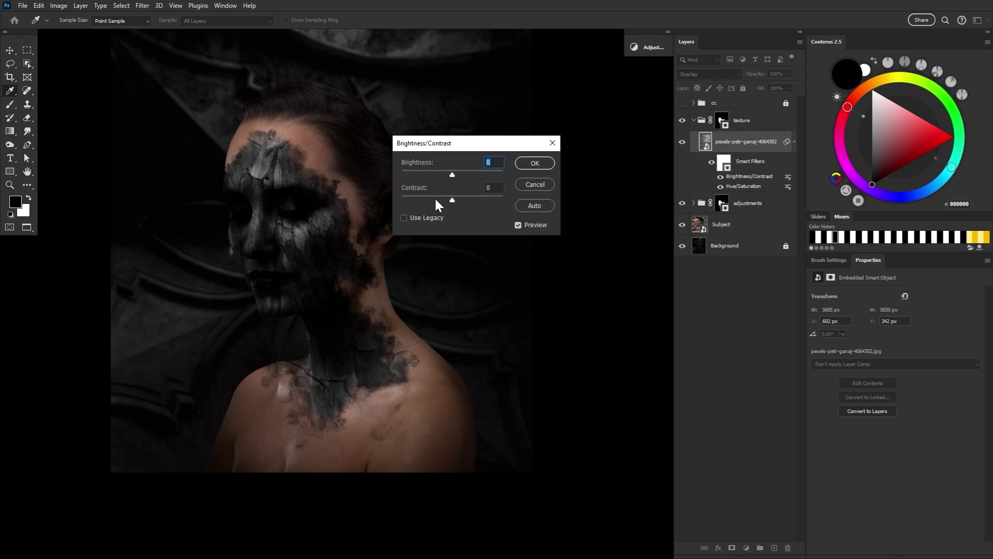
mouse_move(460, 198)
mouse_down()
mouse_move(472, 200)
mouse_move(431, 172)
mouse_move(479, 201)
mouse_up()
drag(432, 174, 433, 178)
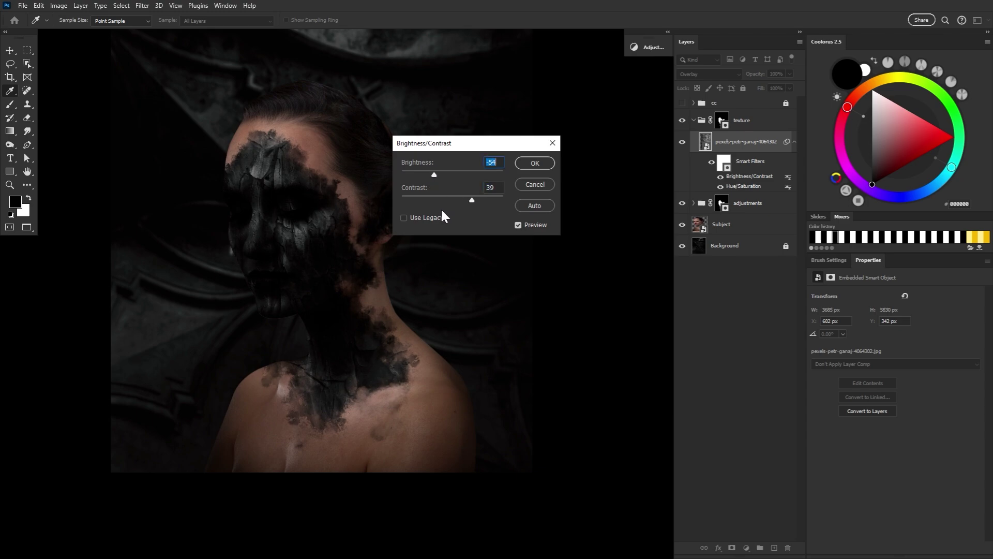
click(539, 168)
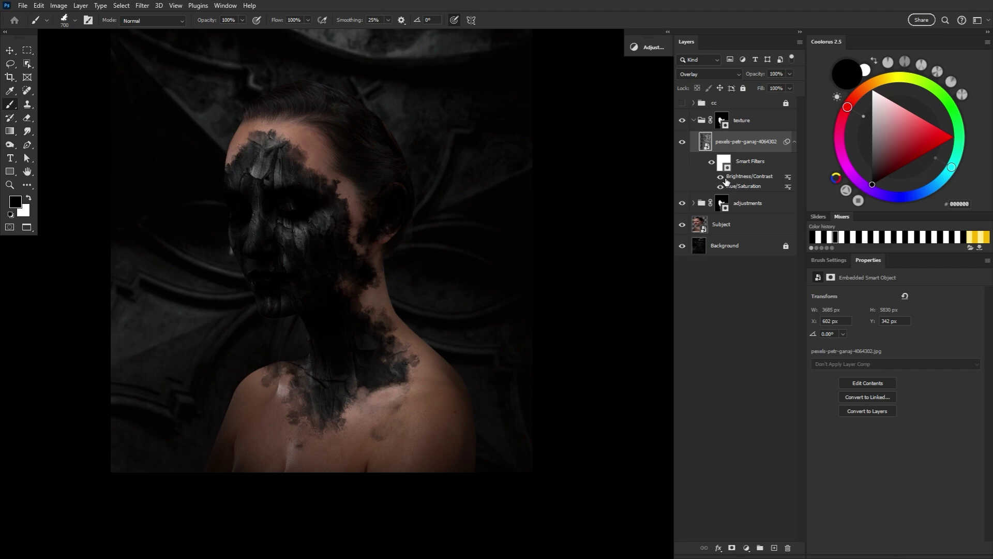
Step: Move the bark texture lower over the woman's face and neck and flip it horizontally
scroll(539, 398, up, 3)
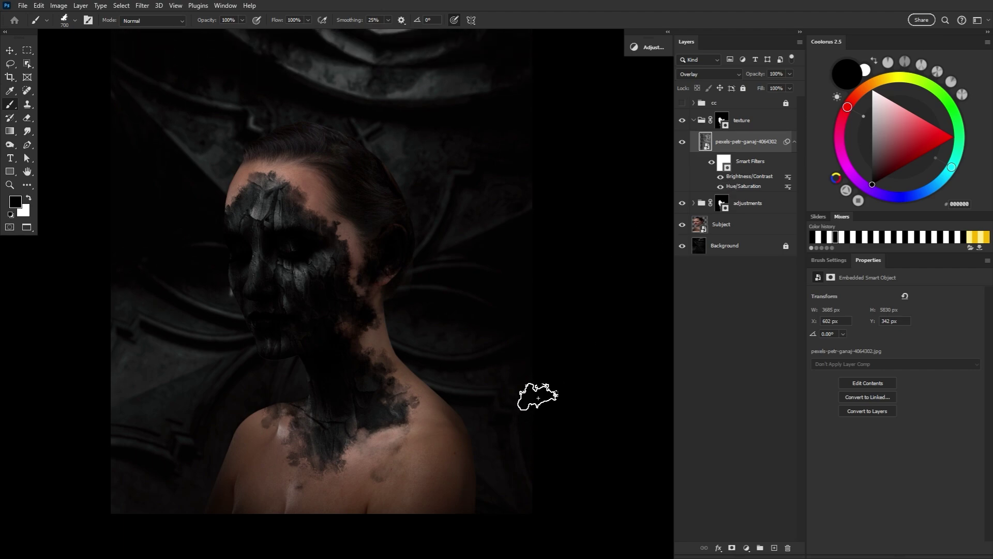
key(v)
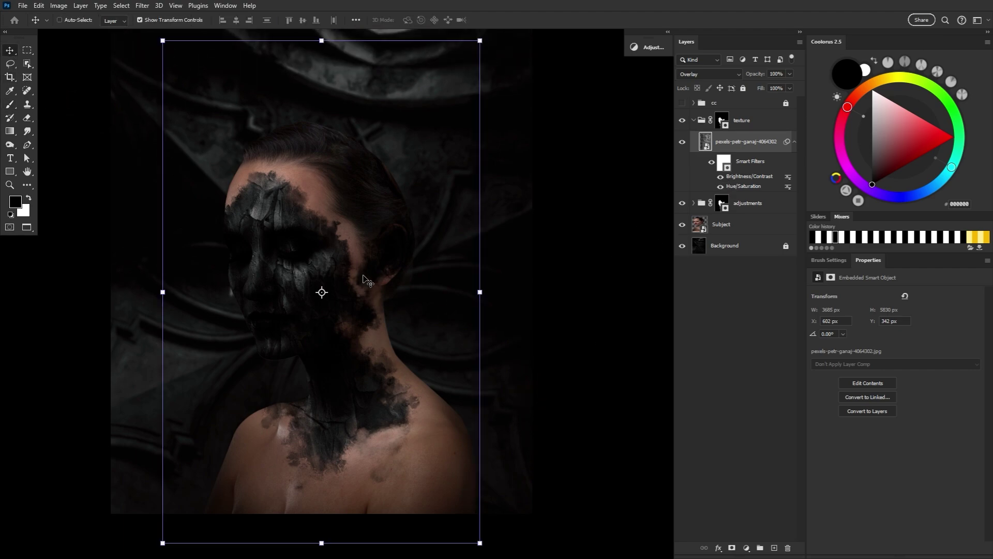
drag(278, 210, 270, 297)
key(ctrl+t)
right_click(282, 279)
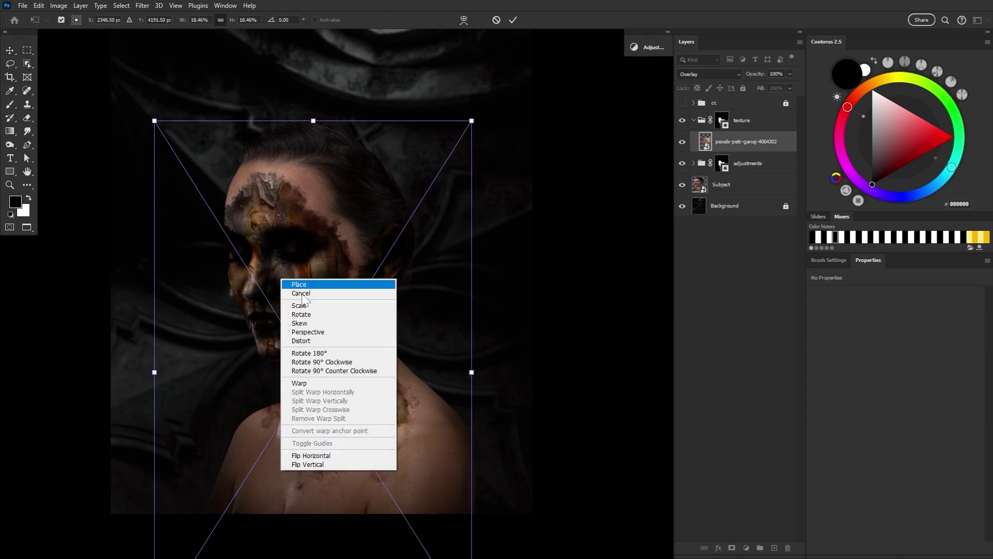
click(331, 455)
click(513, 19)
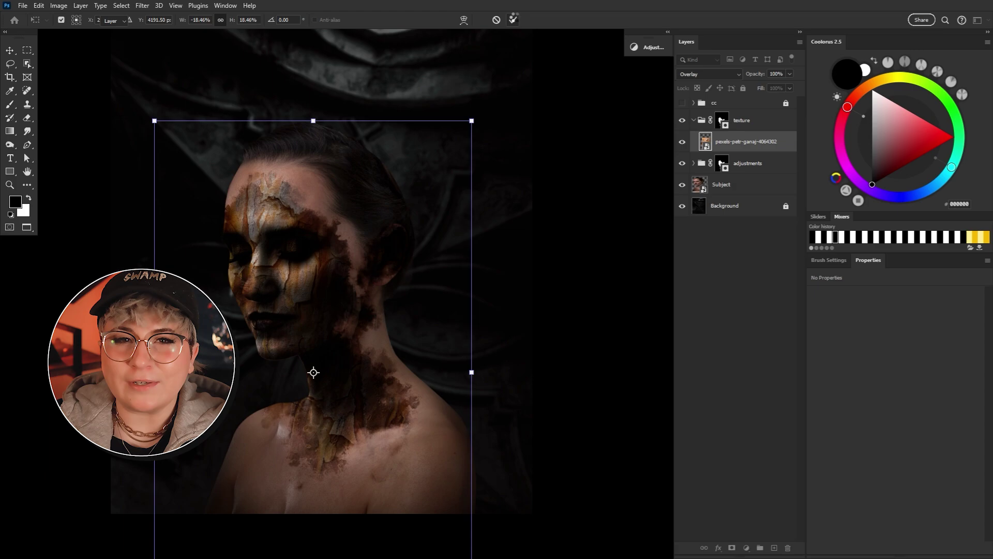
Step: Scale the flipped bark texture to about 15.5% and reposition it over the face, neck and upper chest
drag(296, 275, 286, 313)
drag(498, 403, 377, 403)
drag(324, 425, 355, 354)
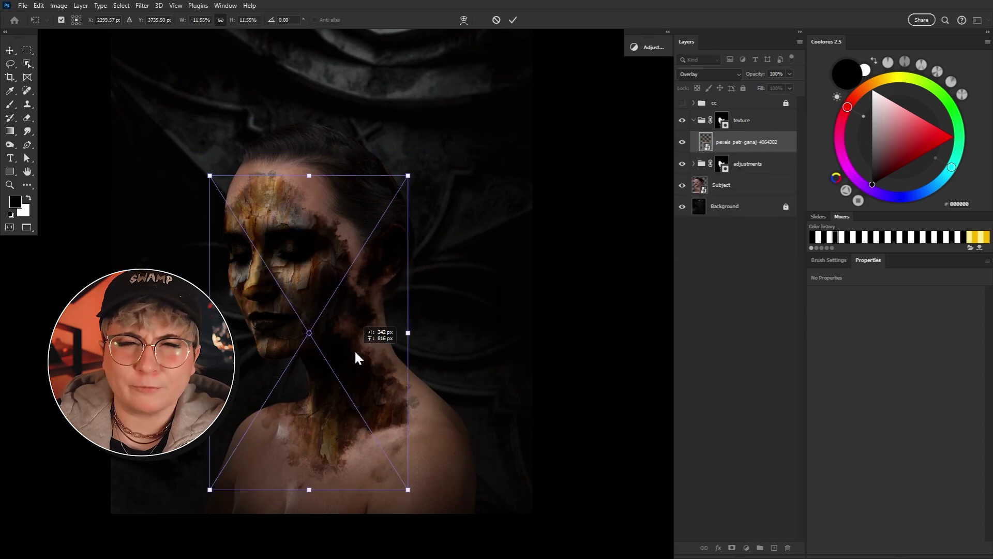
click(513, 19)
drag(288, 213, 311, 273)
drag(328, 472, 327, 530)
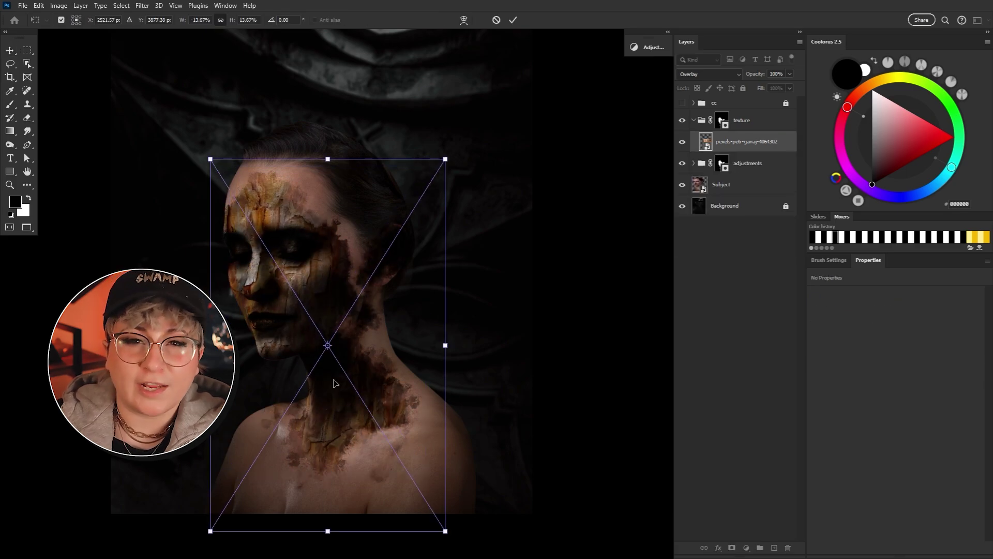
drag(330, 293, 341, 226)
drag(339, 463, 341, 514)
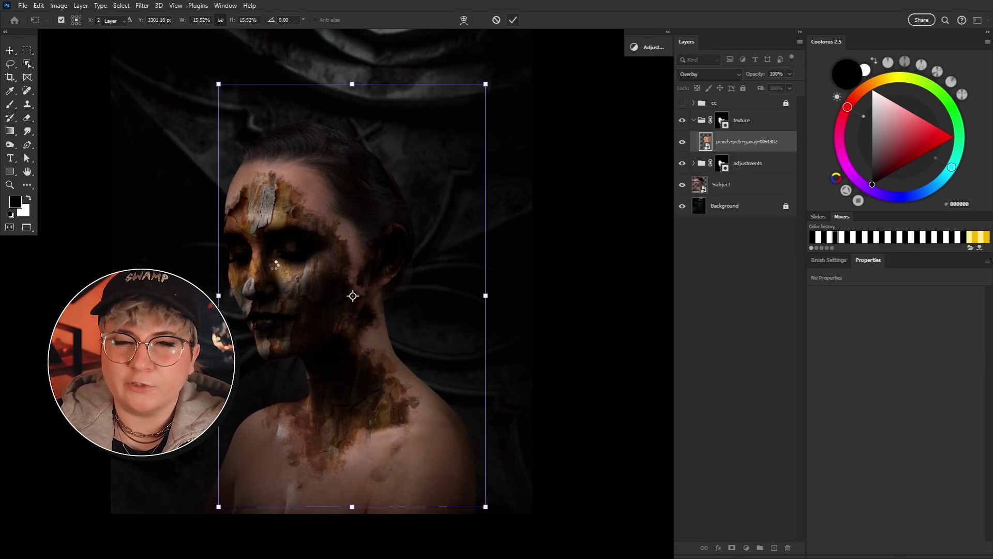
Step: Rotate the bark texture to about -168°, fit it over the face and neck at 3817 by 5126 px, and apply the transform
drag(492, 173, 503, 188)
drag(219, 281, 185, 278)
drag(337, 456, 353, 474)
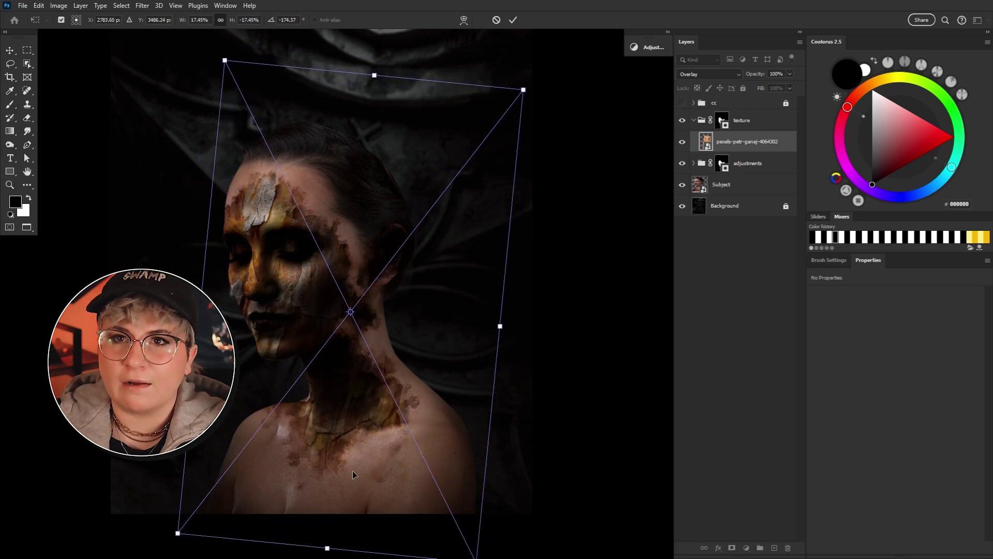
drag(327, 547, 330, 513)
mouse_move(334, 447)
mouse_down()
mouse_move(361, 450)
mouse_move(343, 467)
mouse_move(335, 456)
mouse_up()
click(513, 21)
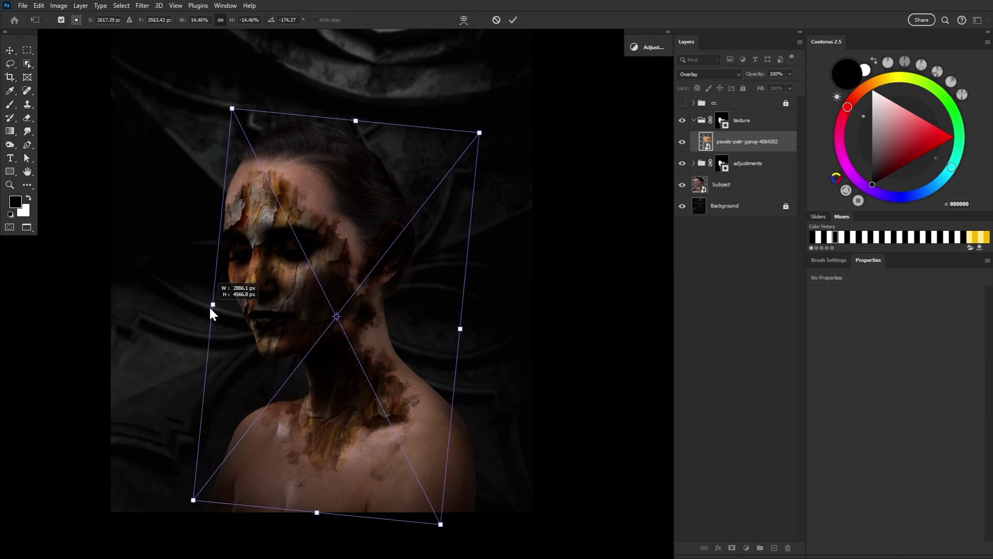
drag(211, 310, 451, 317)
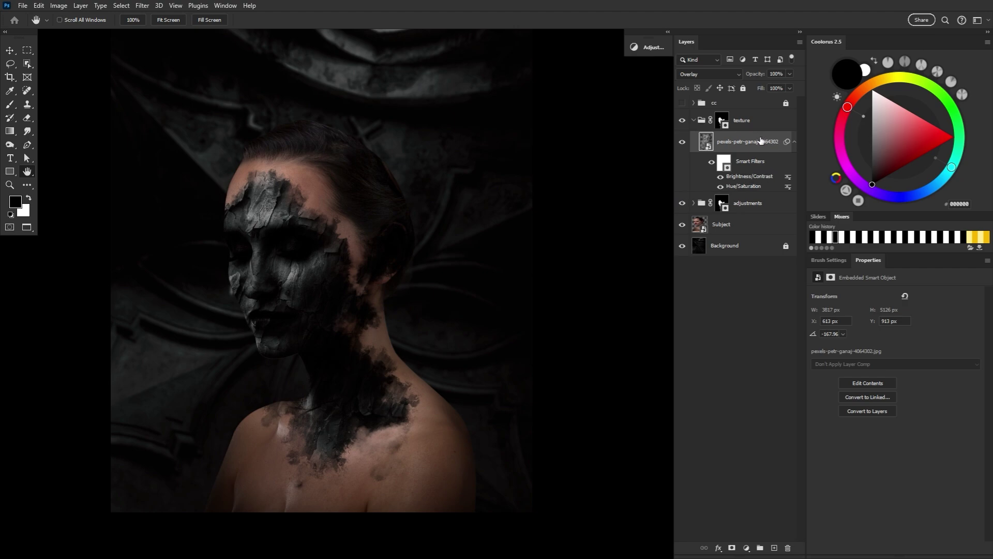
Step: Duplicate the bark layer and set the copy's Brightness to 35 in its Brightness/Contrast smart filter
key(ctrl+j)
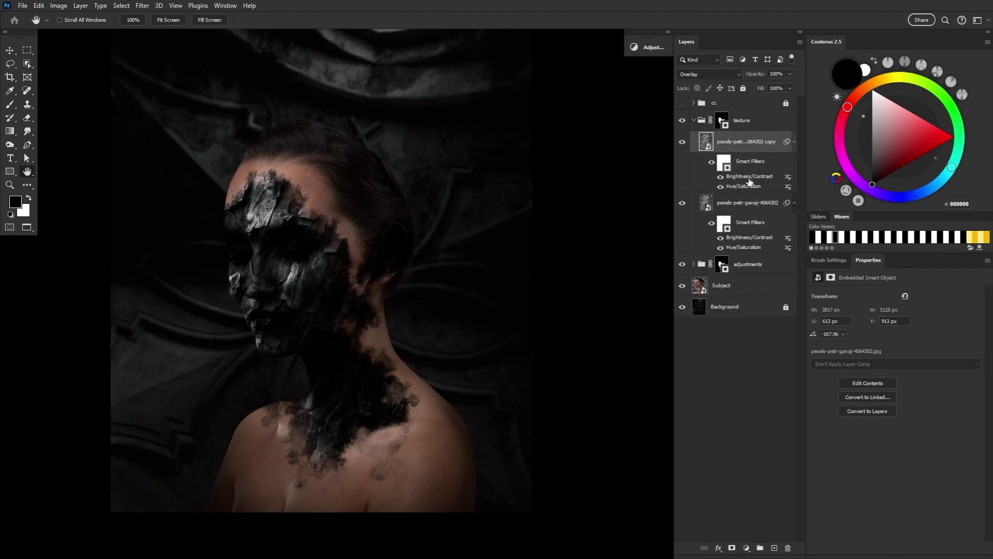
double_click(750, 176)
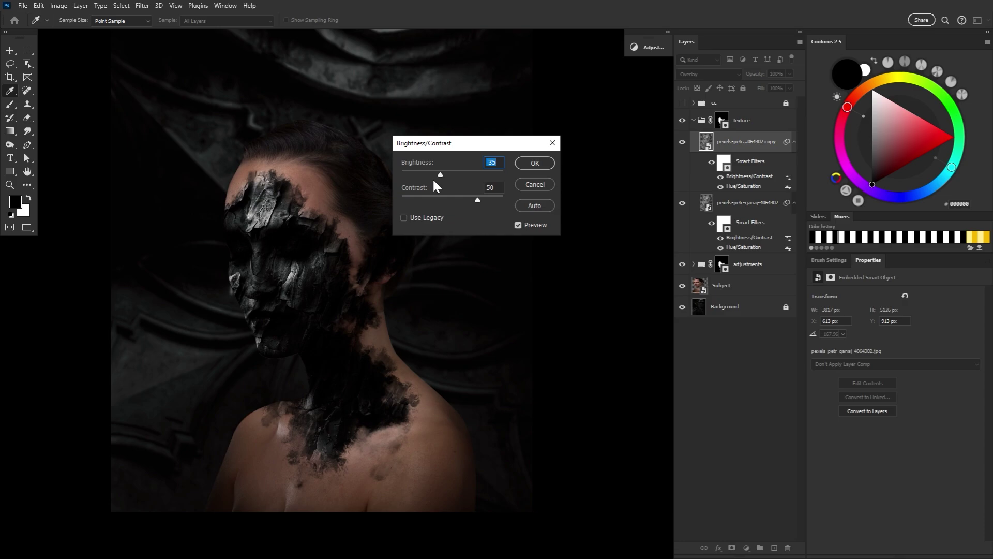
mouse_move(449, 174)
mouse_down()
mouse_move(478, 176)
mouse_move(465, 176)
mouse_up()
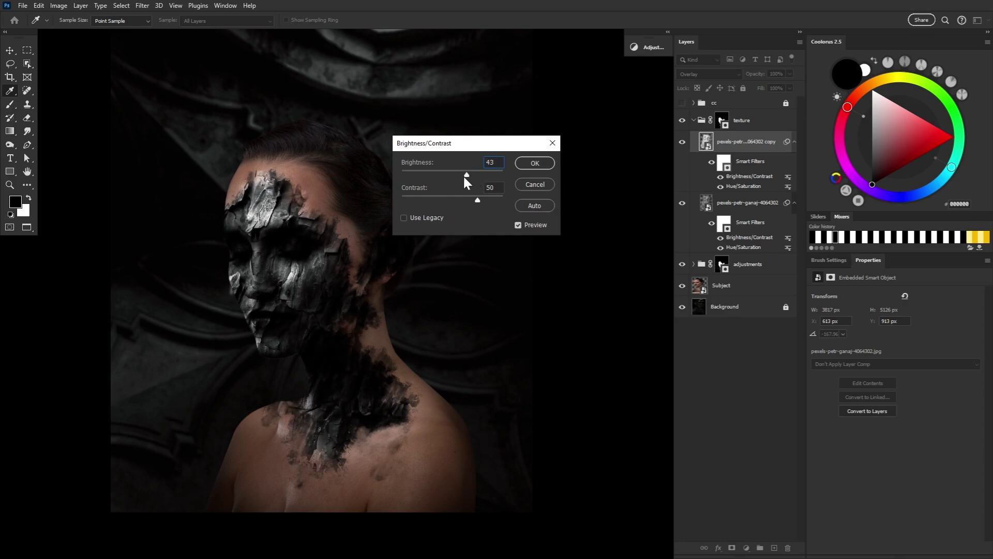
click(534, 163)
key(h)
Step: Lower the bark copy's opacity to 40% and give it a layer mask inverted to black
drag(756, 76, 727, 80)
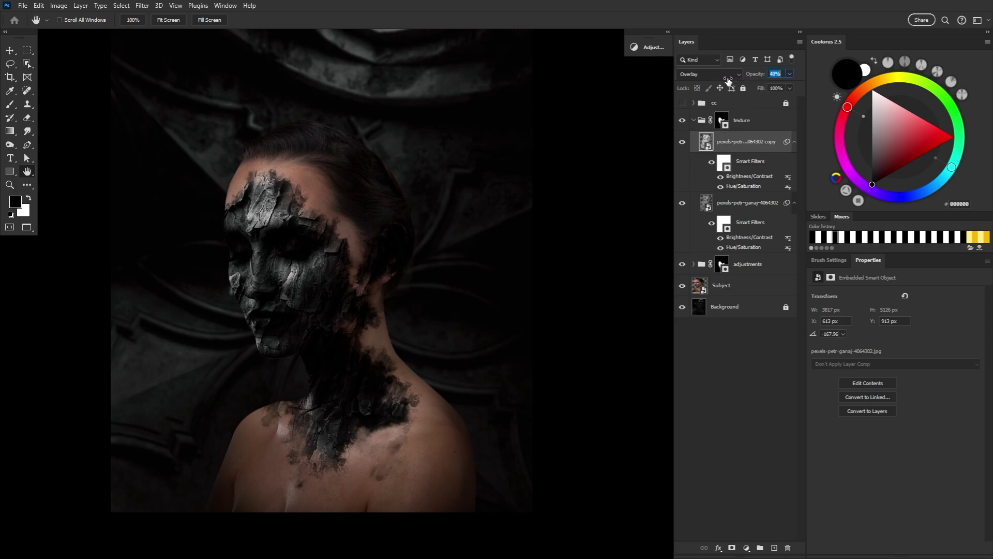
click(730, 547)
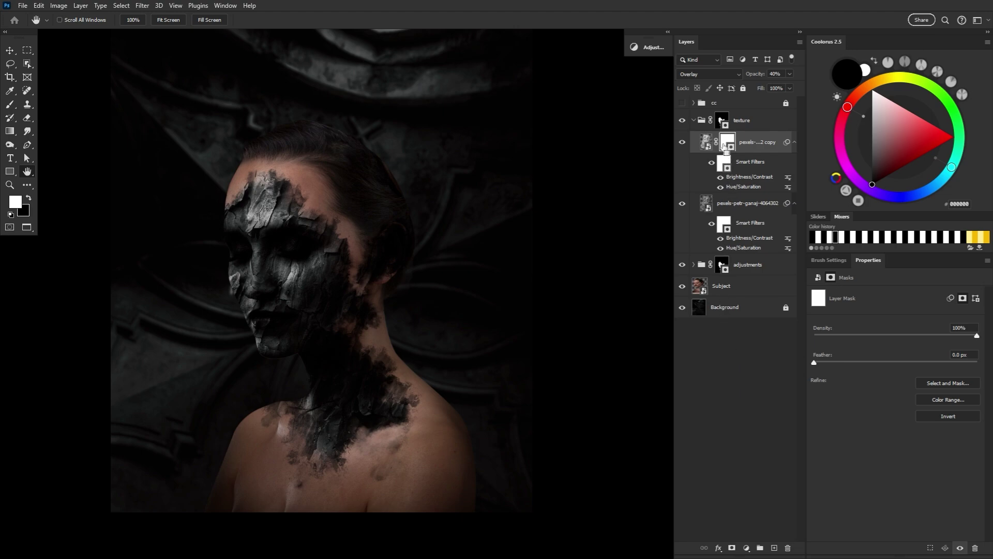
key(ctrl+i)
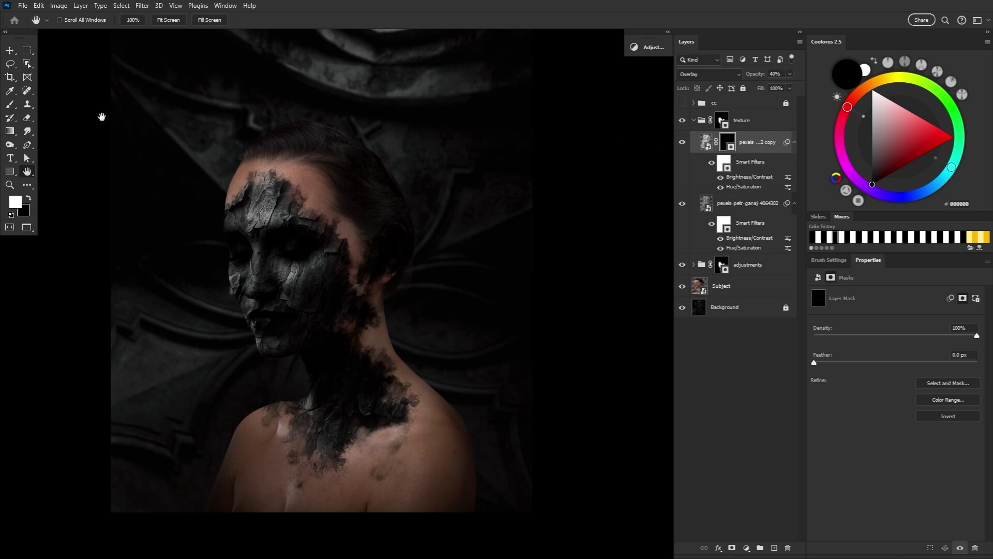
Step: Paint white on the bark copy's mask over the face and upper chest with a 700 px Soft Round brush
click(8, 107)
click(65, 22)
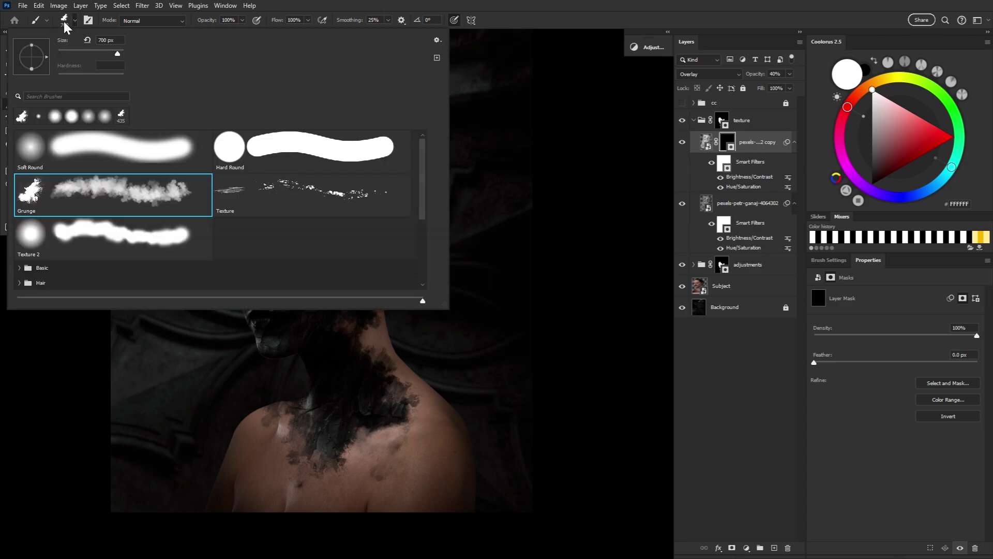
double_click(104, 158)
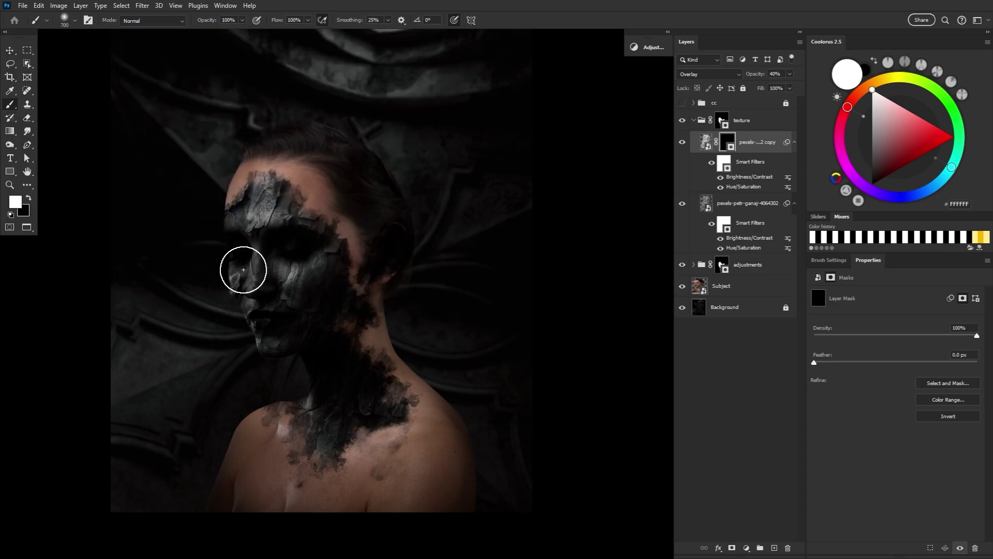
mouse_move(243, 269)
mouse_down()
mouse_move(265, 228)
mouse_move(257, 222)
mouse_move(286, 317)
mouse_move(311, 274)
mouse_up()
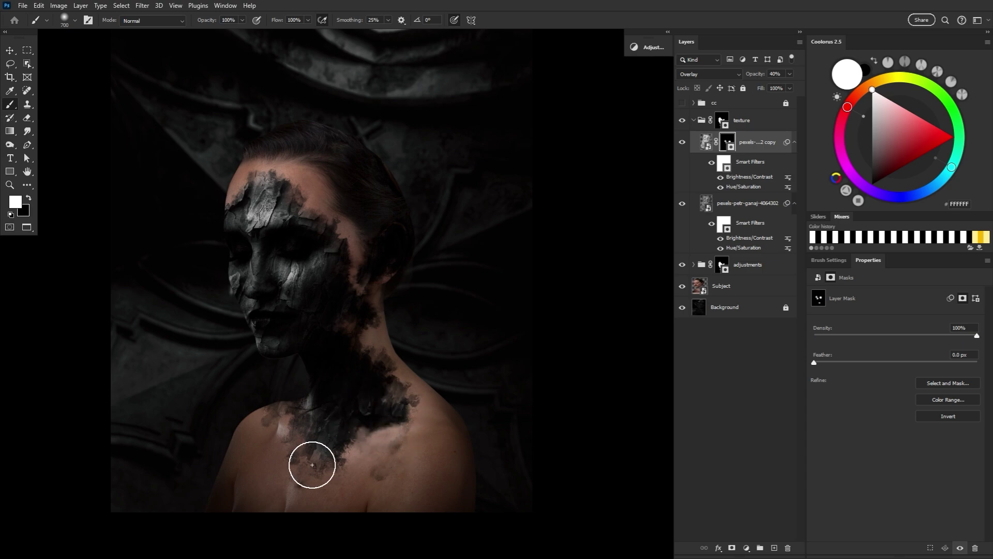
mouse_move(312, 465)
mouse_down()
mouse_move(330, 446)
mouse_move(300, 406)
mouse_up()
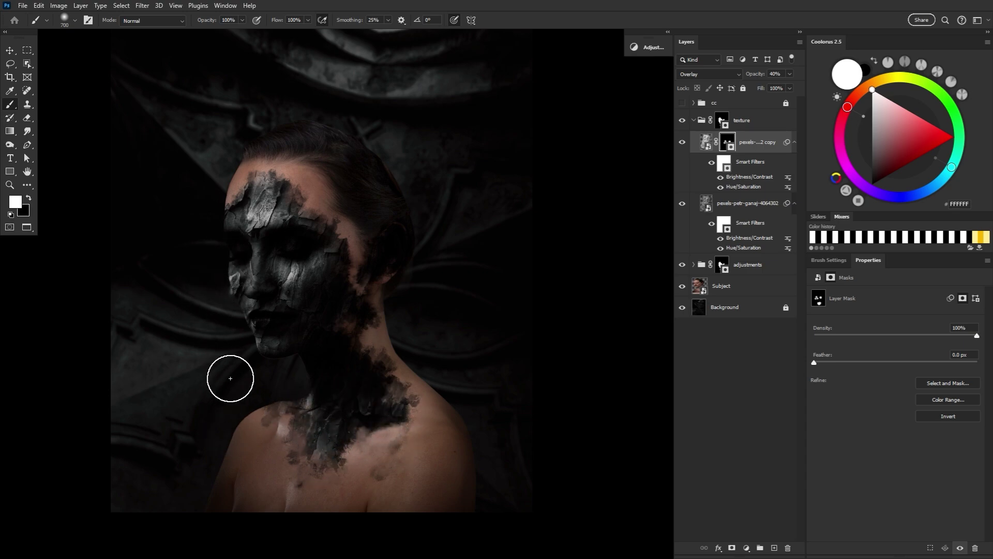
Step: Reveal more highlights through the bark copy's mask, varying the soft white brush between smaller sizes such as 300 and 600 px
key(bracketleft)
key(bracketleft)
key(bracketleft)
key(bracketleft)
key(bracketleft)
key(bracketleft)
key(bracketleft)
key(bracketleft)
key(bracketleft)
key(bracketleft)
key(bracketright)
key(bracketright)
key(bracketright)
key(bracketright)
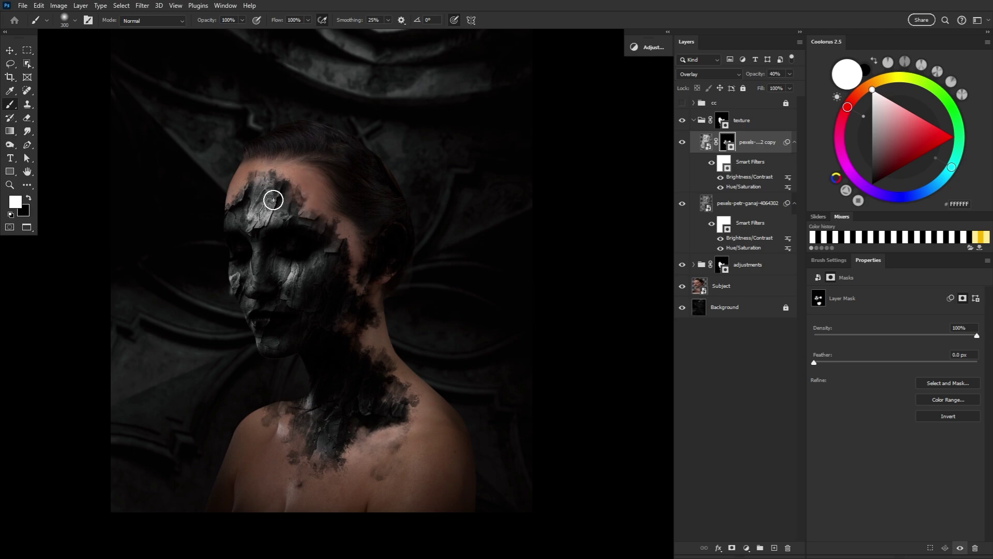
key(bracketright)
key(bracketright)
key(bracketright)
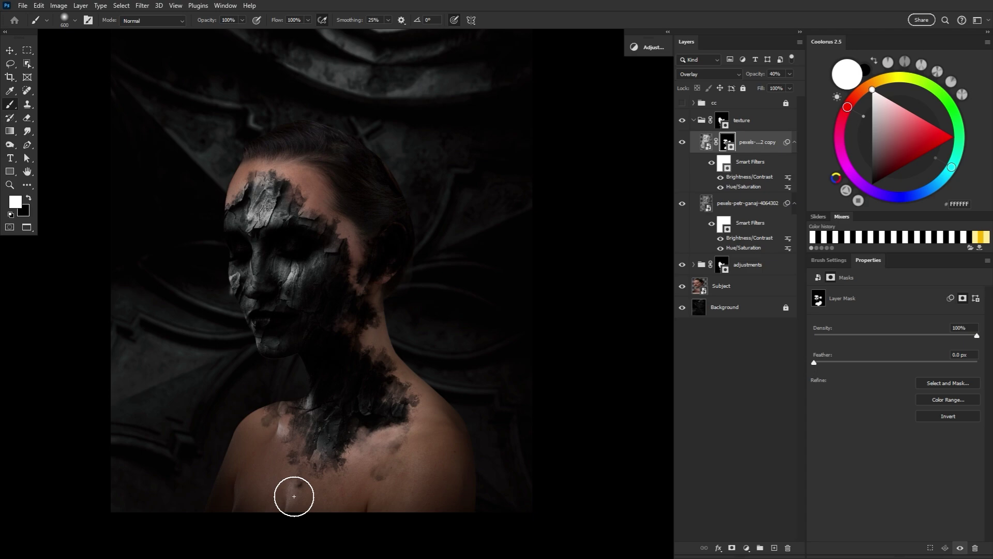
Step: Add a Multiply drop shadow to the texture group with 0 px distance, 21 px size and slightly reduced opacity
click(765, 127)
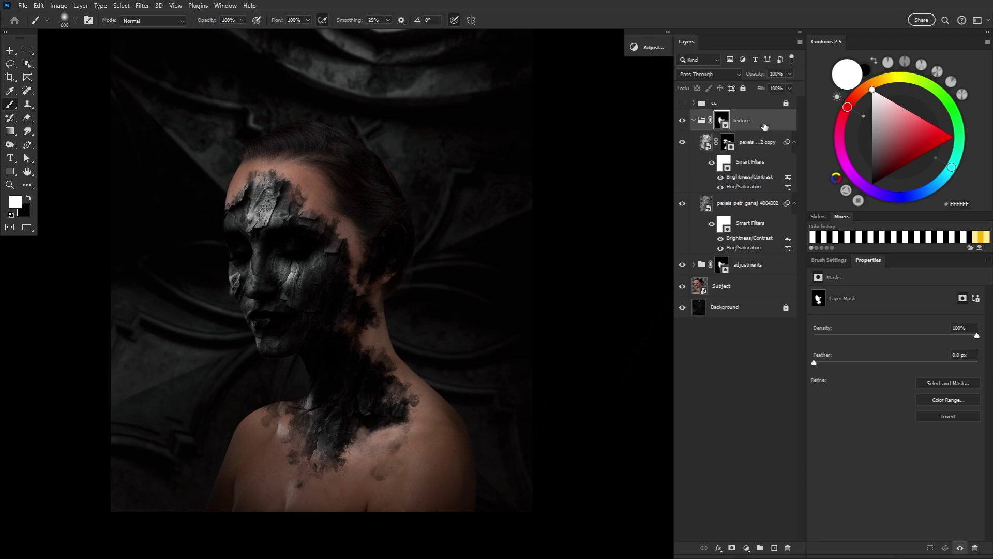
click(719, 547)
key(Escape)
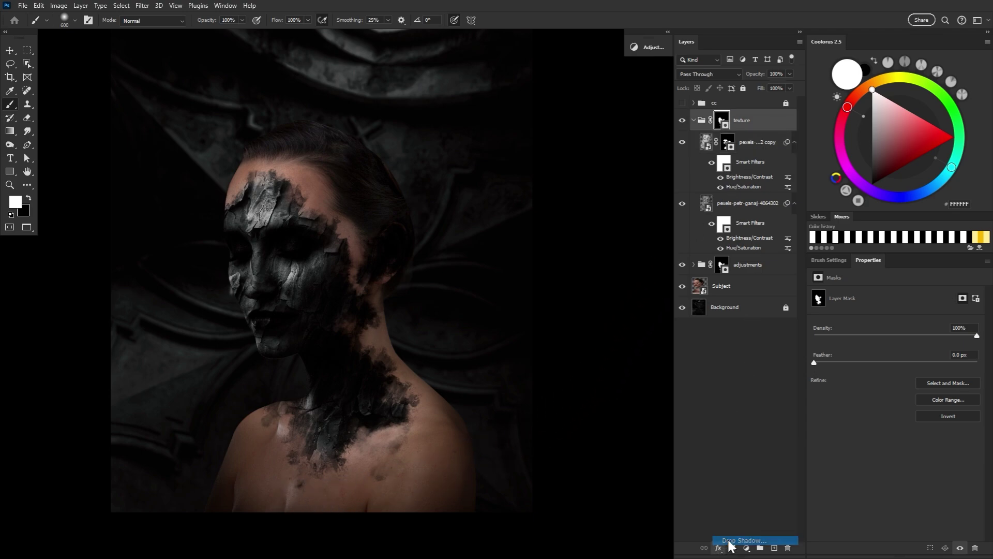
click(719, 547)
click(731, 536)
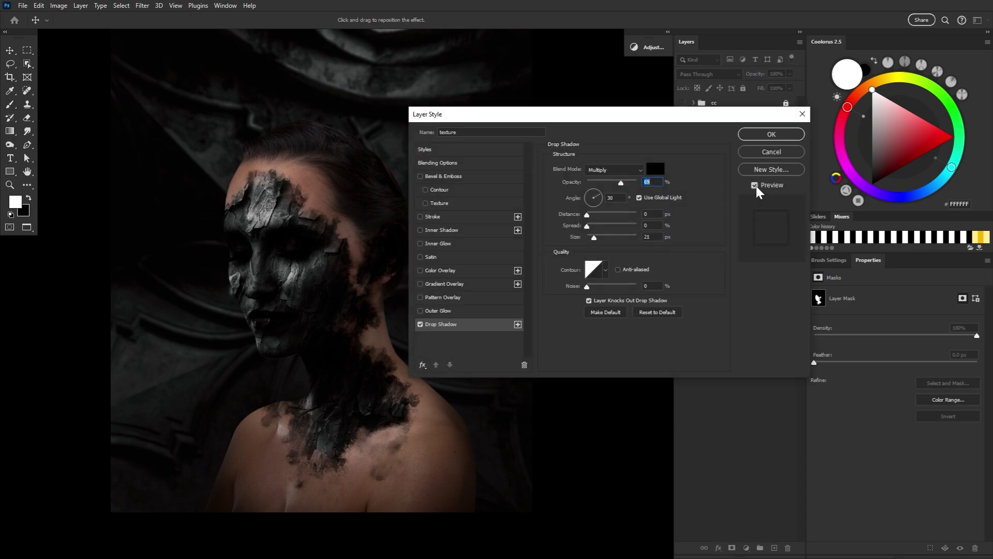
click(754, 185)
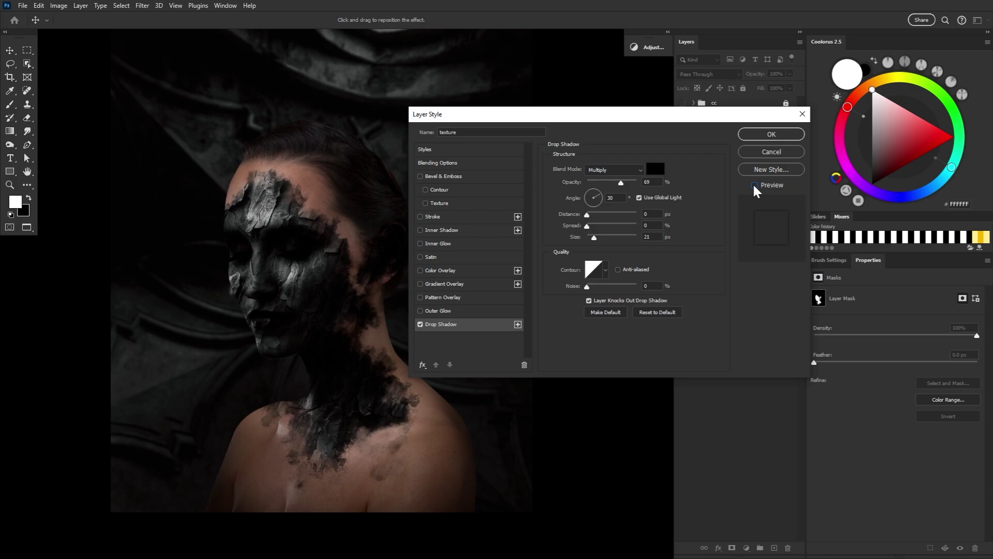
click(755, 185)
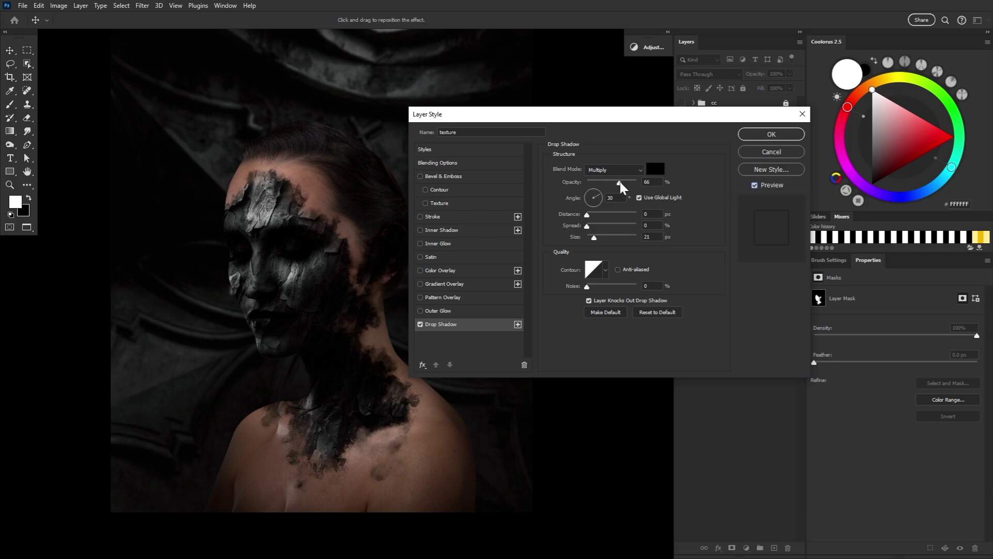
drag(619, 186, 617, 185)
click(759, 141)
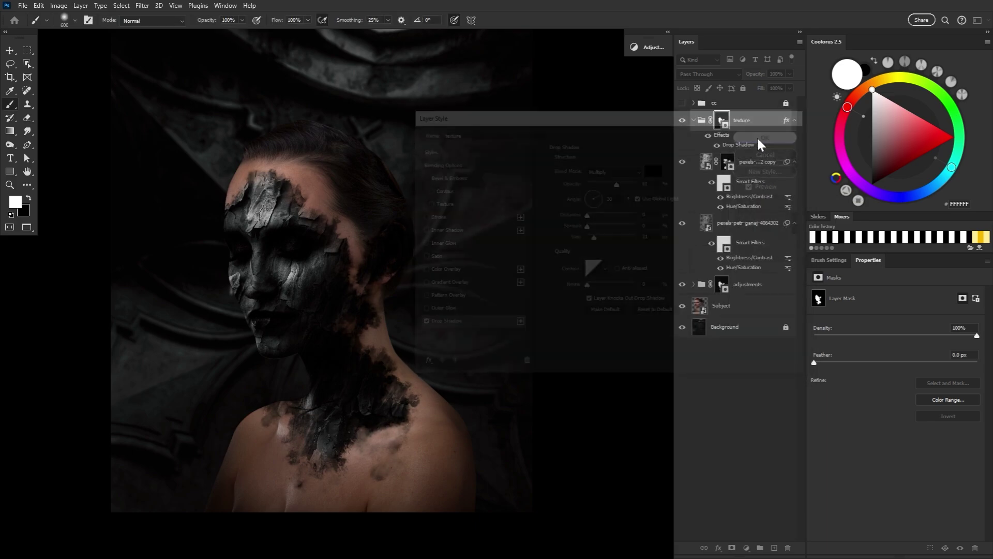
key(b)
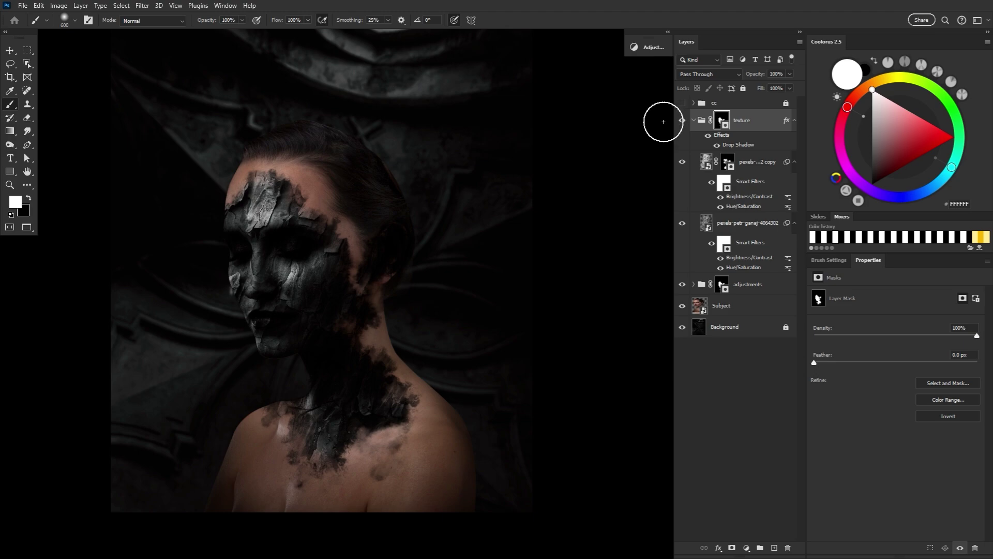
Step: Group the texture and adjustments groups together, name the new group "burn" and give it a white layer mask
click(694, 121)
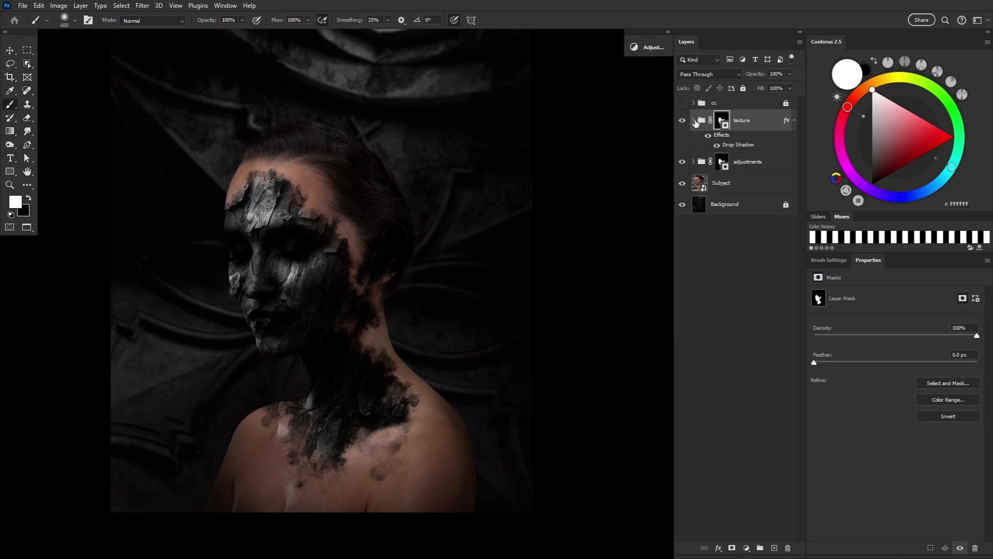
click(778, 170)
key(x)
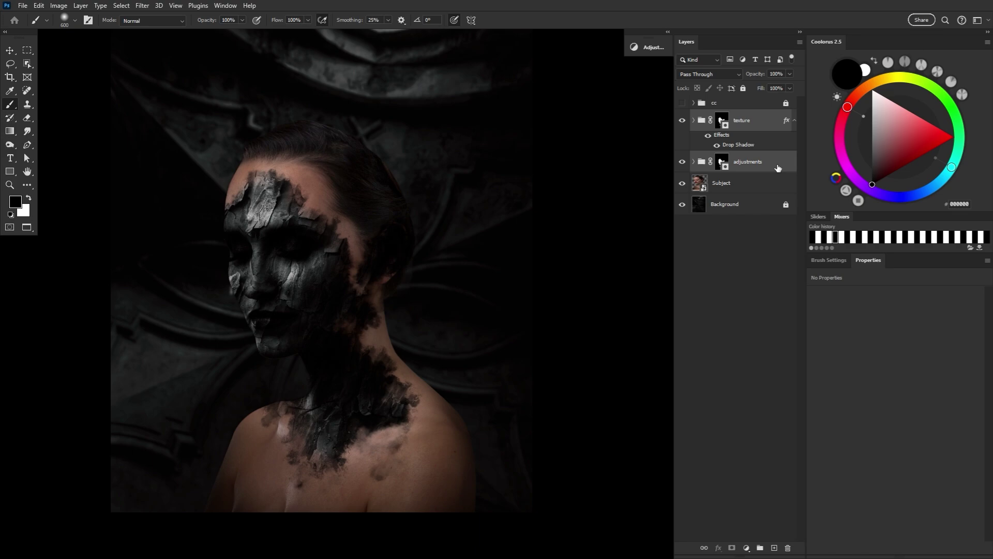
click(761, 548)
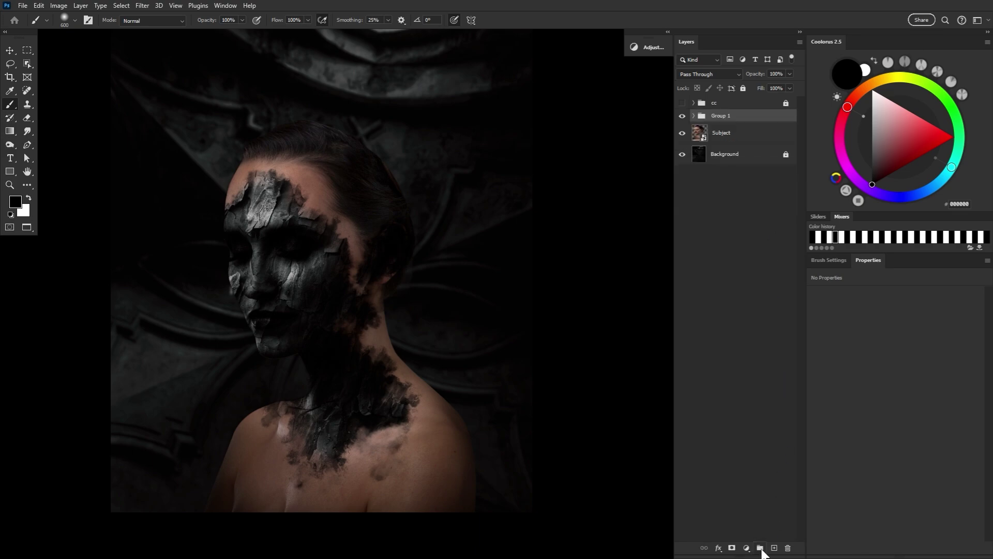
double_click(721, 116)
key(Return)
key(x)
click(732, 548)
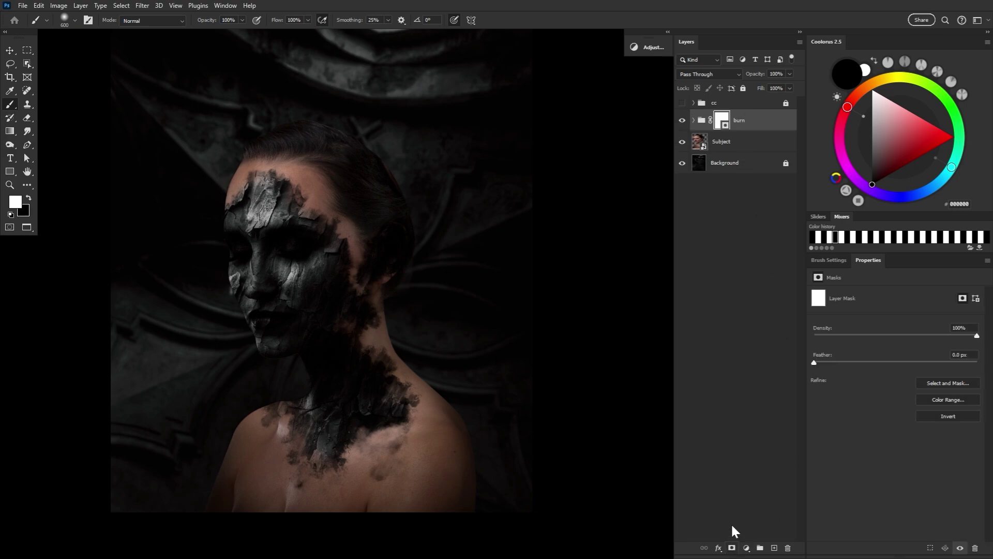
Step: Break up the texture edges on the neck and chest by painting black on the burn mask with the Grunge brush, starting at 600 px
click(67, 23)
double_click(138, 195)
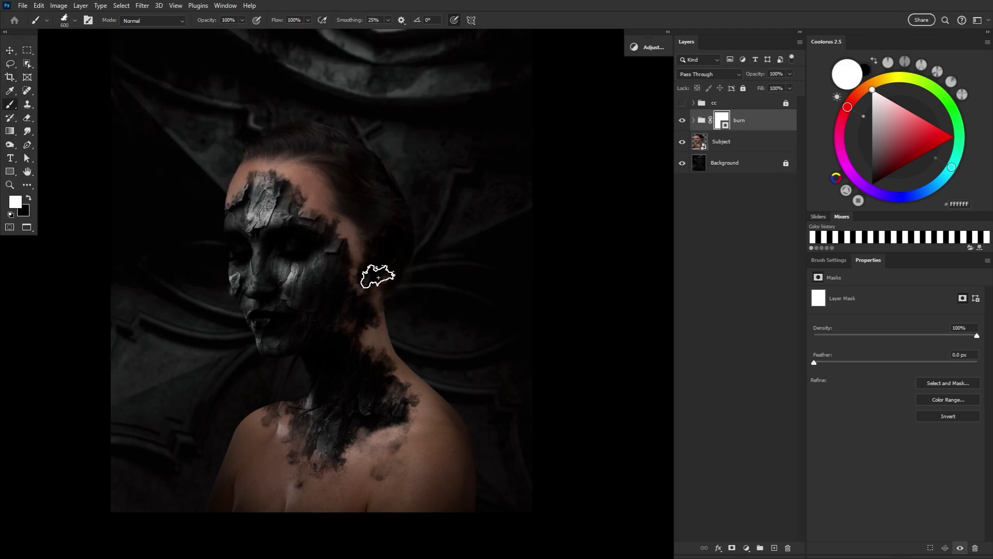
key(x)
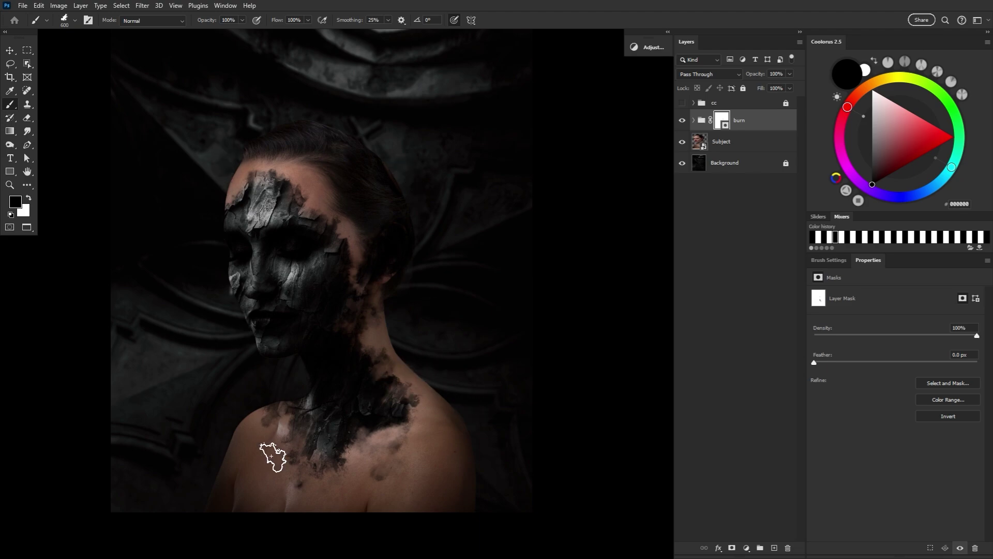
click(294, 431)
key(bracketleft)
key(bracketleft)
key(bracketleft)
key(bracketleft)
key(bracketleft)
key(bracketleft)
key(bracketleft)
key(bracketleft)
key(bracketleft)
mouse_move(362, 300)
mouse_down()
mouse_move(386, 303)
mouse_move(374, 305)
mouse_move(376, 334)
mouse_up()
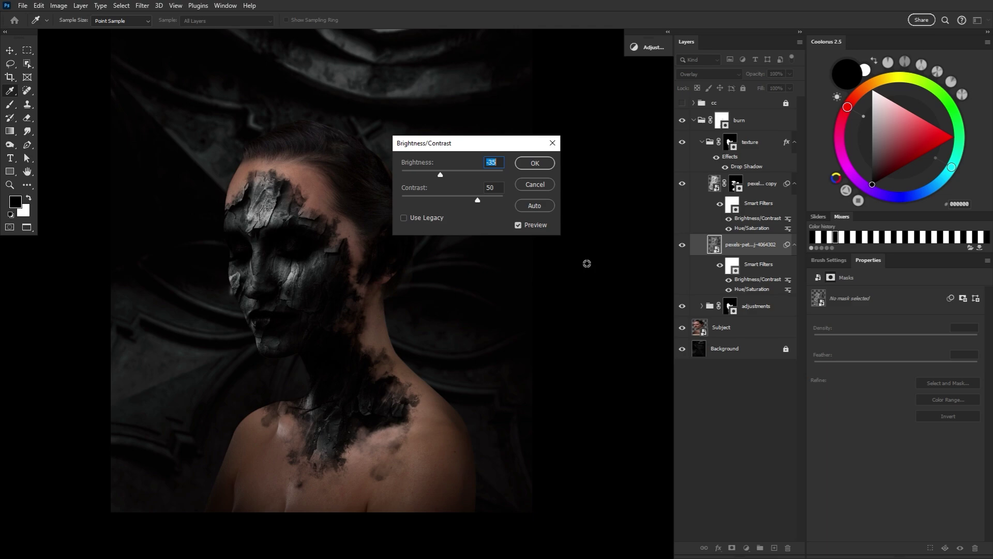
Step: Set the original bark layer's Brightness/Contrast filter to Brightness -24 and Contrast 12, and fine-tune the bark copy's opacity
drag(477, 201, 443, 174)
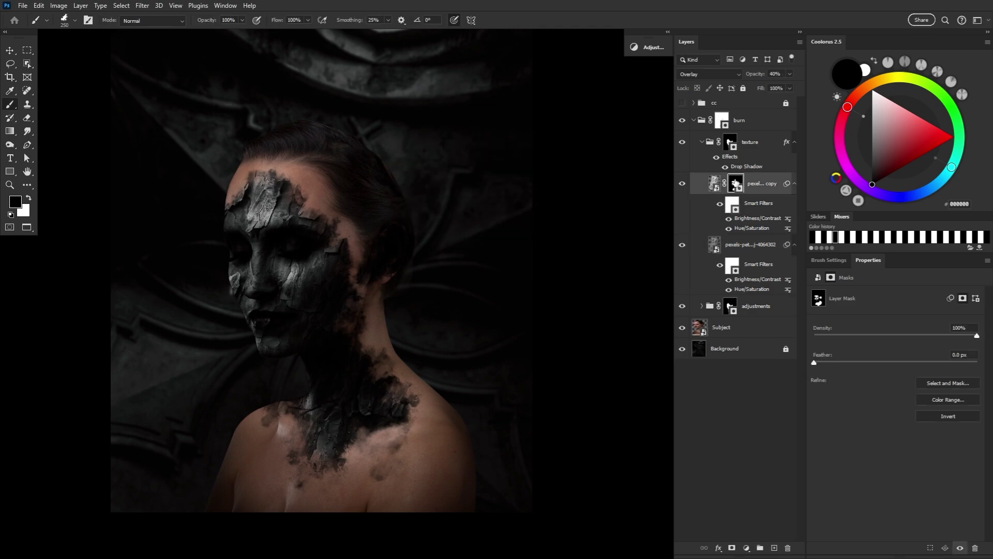
key(x)
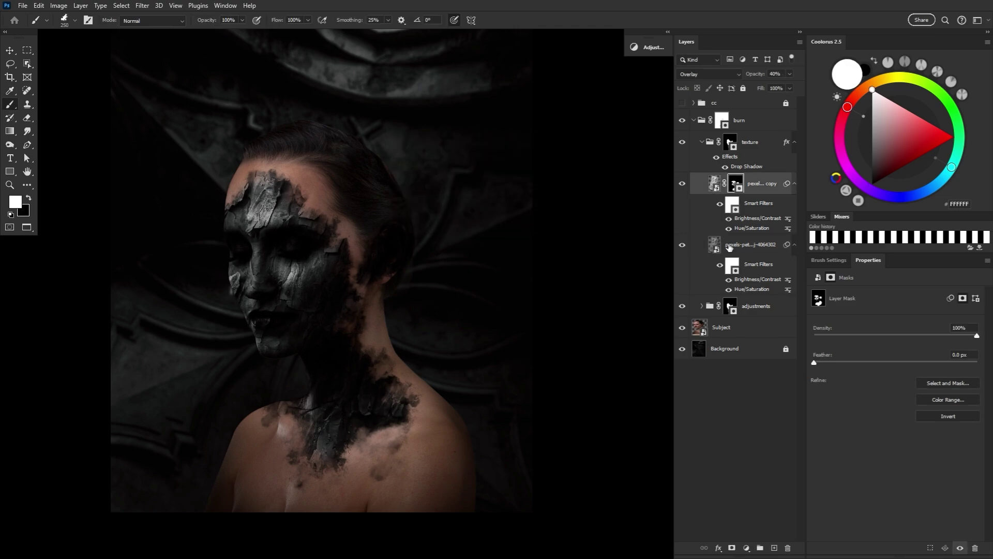
drag(751, 76, 754, 76)
Step: Refine the burn mask around the neck and chest, alternating black and white Grunge strokes at sizes such as 500 and 175 px
click(701, 142)
click(693, 120)
click(722, 120)
key(bracketright)
key(bracketright)
key(bracketright)
key(bracketright)
key(bracketright)
key(bracketright)
key(x)
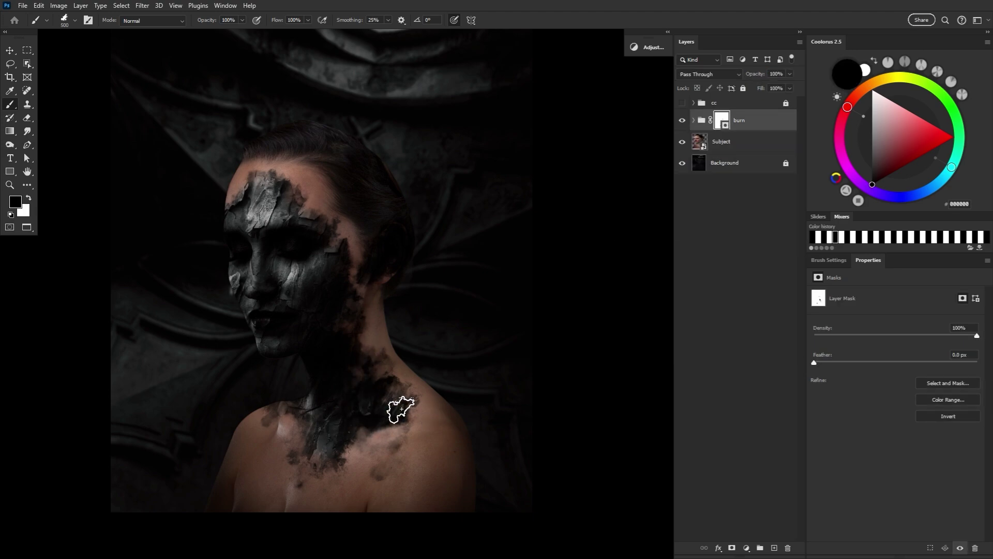
key(x)
key(x)
key(x)
key(bracketleft)
key(bracketleft)
key(bracketleft)
key(bracketleft)
key(bracketleft)
key(bracketleft)
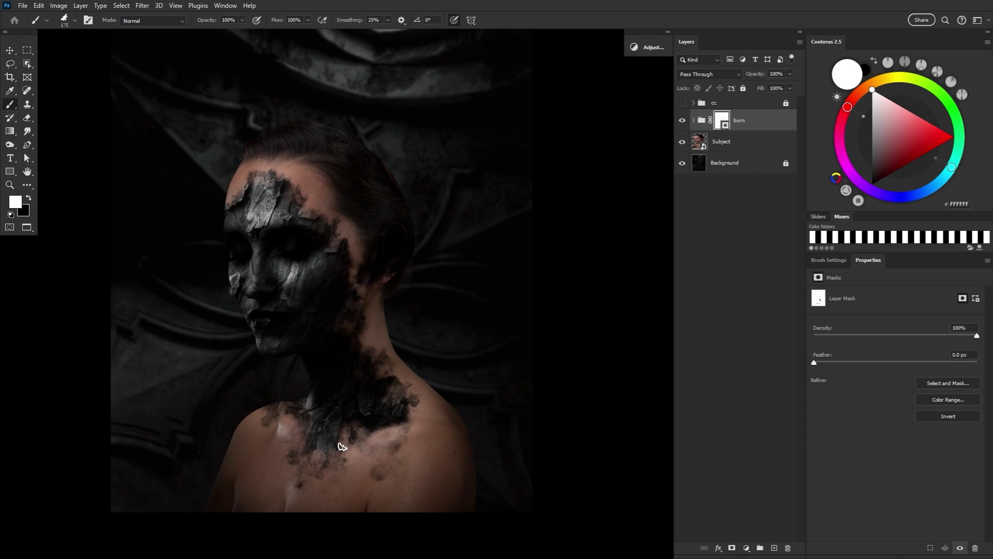
key(bracketright)
key(bracketright)
key(bracketright)
key(bracketright)
Step: Touch up the texture group's mask with the Grunge brush at sizes such as 400 and 200 px, then collapse the burn group
click(693, 120)
click(729, 143)
key(bracketleft)
key(bracketleft)
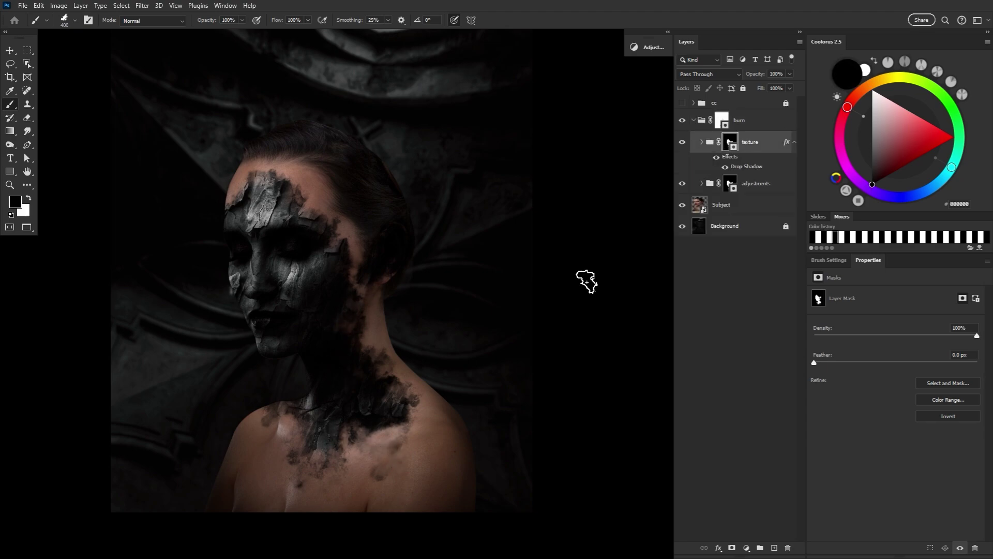
key(alt+bracketleft)
click(693, 120)
key(x)
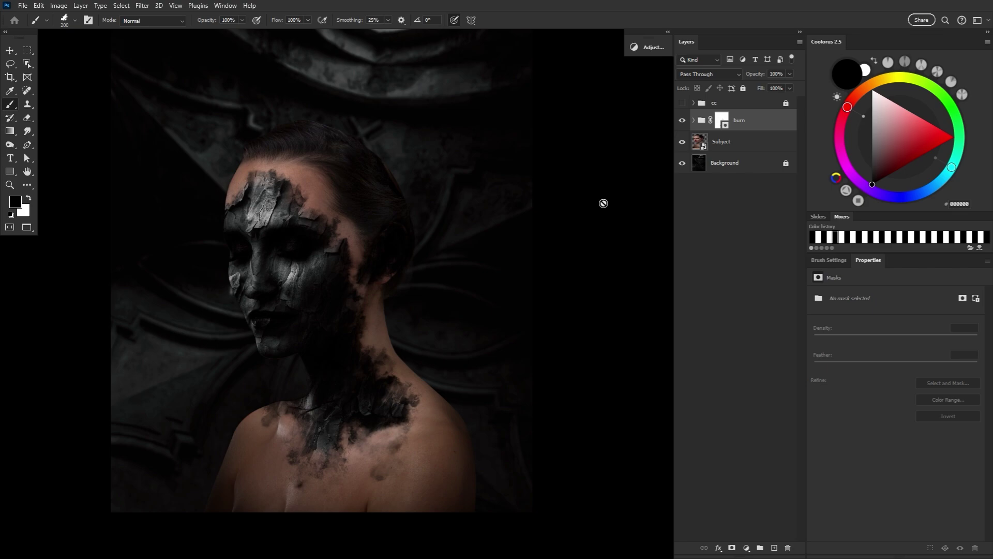
Step: Add two empty layers above the burn group and select the lower one
click(774, 548)
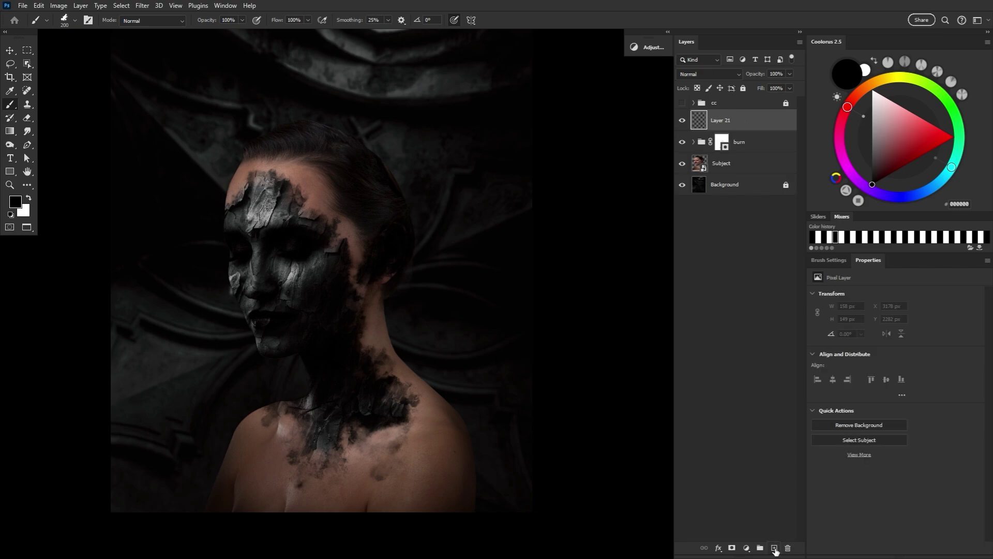
click(775, 549)
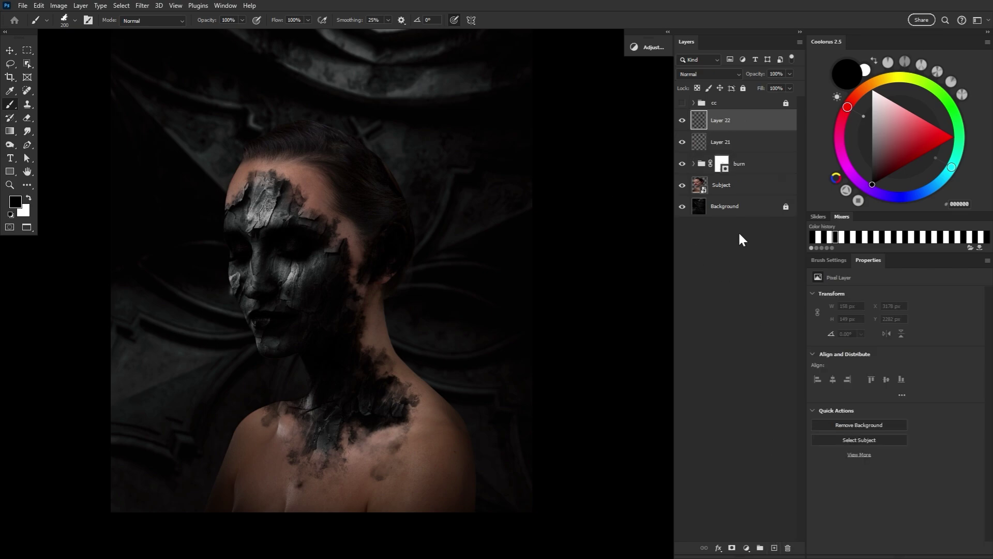
click(735, 149)
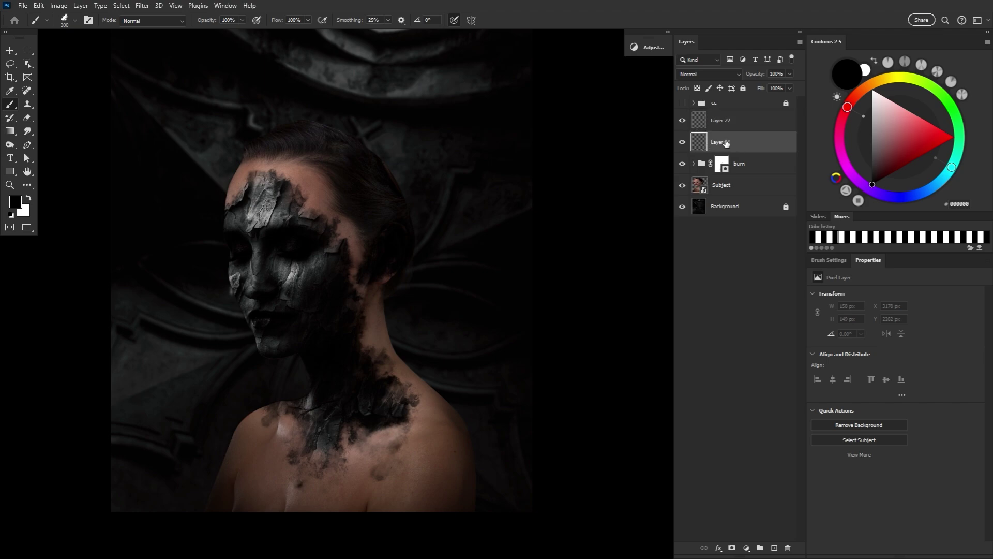
click(726, 128)
click(726, 148)
Step: Paint fine white highlight lines around the lips and eyes on the lower empty layer with a tiny Hard Round brush
click(64, 21)
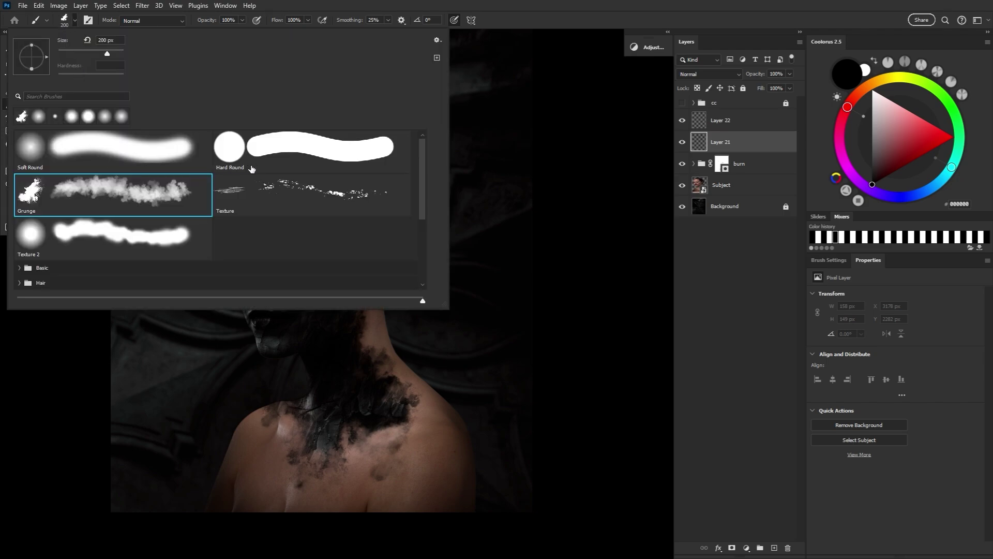
double_click(252, 169)
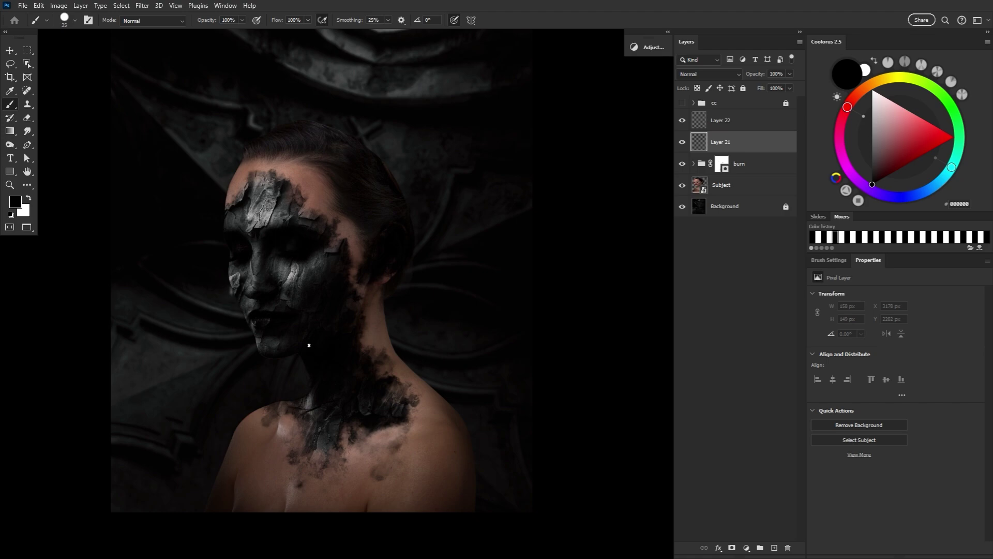
key(x)
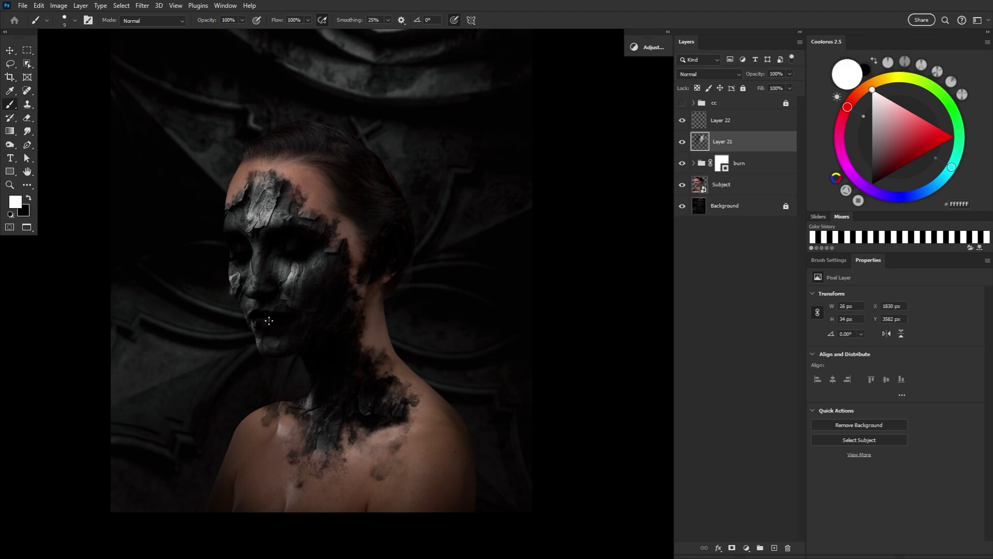
drag(264, 323, 261, 321)
mouse_move(264, 330)
mouse_down()
mouse_move(253, 329)
mouse_move(266, 318)
mouse_up()
drag(311, 288, 296, 244)
key(ctrl+z)
key(ctrl+z)
drag(241, 255, 232, 309)
drag(294, 256, 324, 287)
Step: Set the upper empty layer's blend mode to Overlay
click(727, 122)
click(708, 74)
click(711, 217)
Step: Paint soft white highlights over both eyes and the lips on the Overlay layer, reducing the soft brush from 200 to 50 px
click(64, 22)
key(Escape)
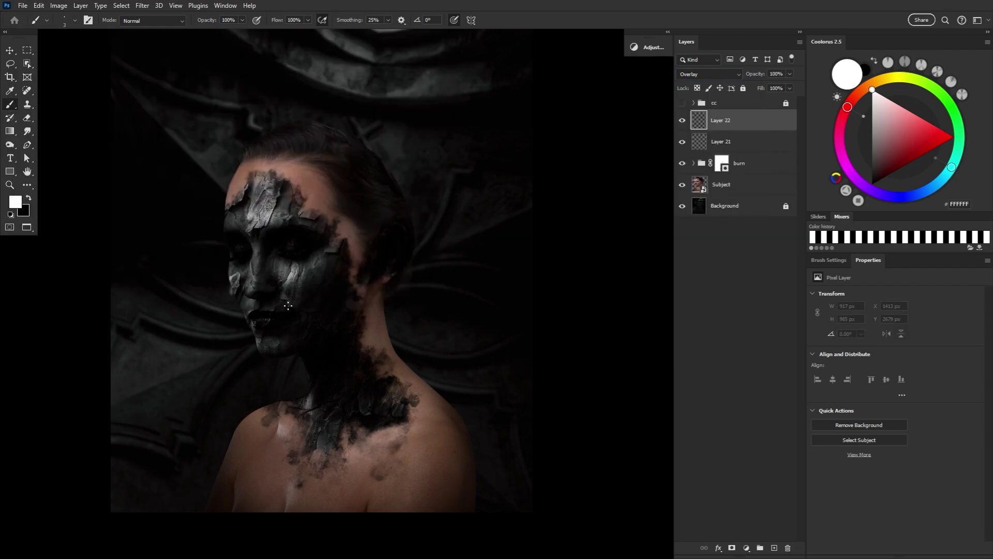
key(bracketright)
key(bracketright)
key(bracketright)
key(bracketright)
key(bracketright)
key(bracketright)
key(bracketright)
key(bracketright)
key(bracketright)
key(bracketright)
key(bracketright)
key(bracketright)
key(bracketright)
key(bracketright)
key(bracketright)
key(bracketright)
key(bracketright)
key(bracketright)
key(bracketright)
key(bracketright)
click(292, 249)
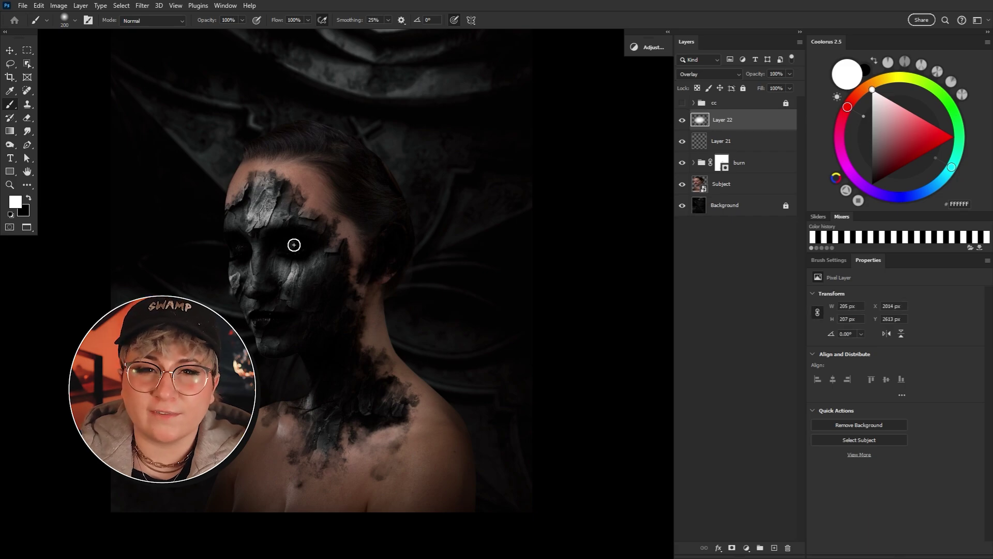
drag(294, 245, 303, 252)
key(bracketleft)
key(bracketleft)
click(239, 249)
key(bracketleft)
key(bracketleft)
key(bracketleft)
click(264, 326)
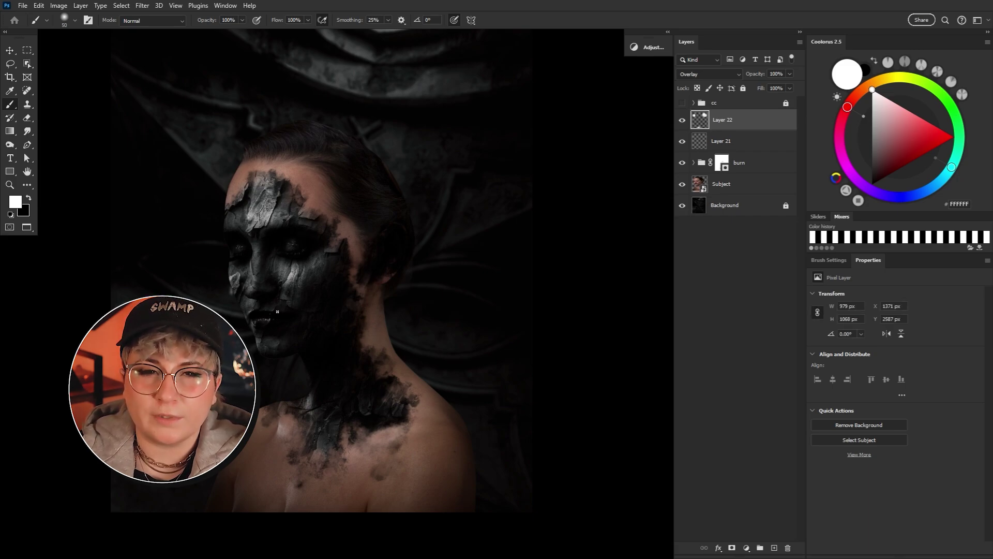
Step: Add soft white highlights to the back of the head on the Overlay layer, using brush sizes such as 125 and 50 px
click(400, 253)
key(bracketright)
key(bracketright)
click(390, 235)
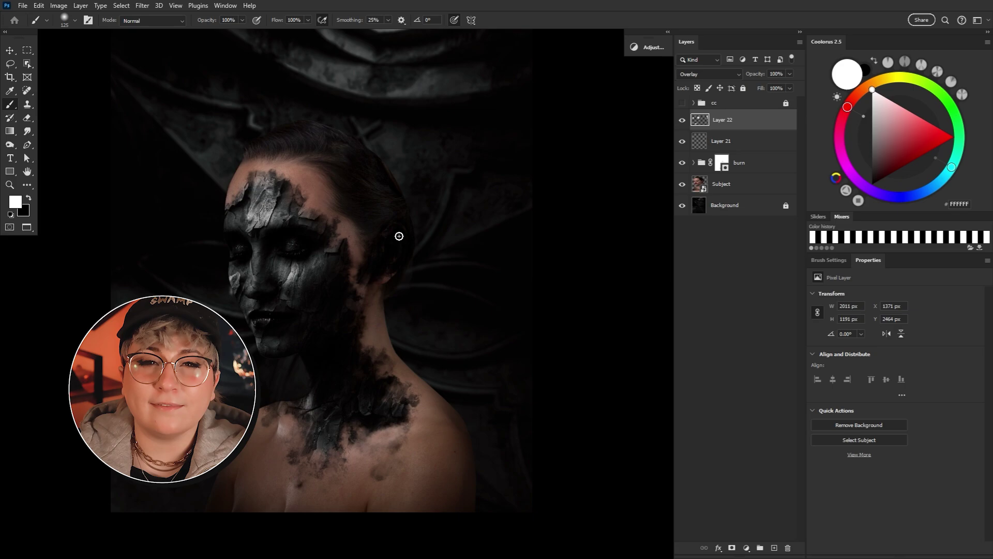
key(bracketleft)
key(bracketleft)
key(bracketleft)
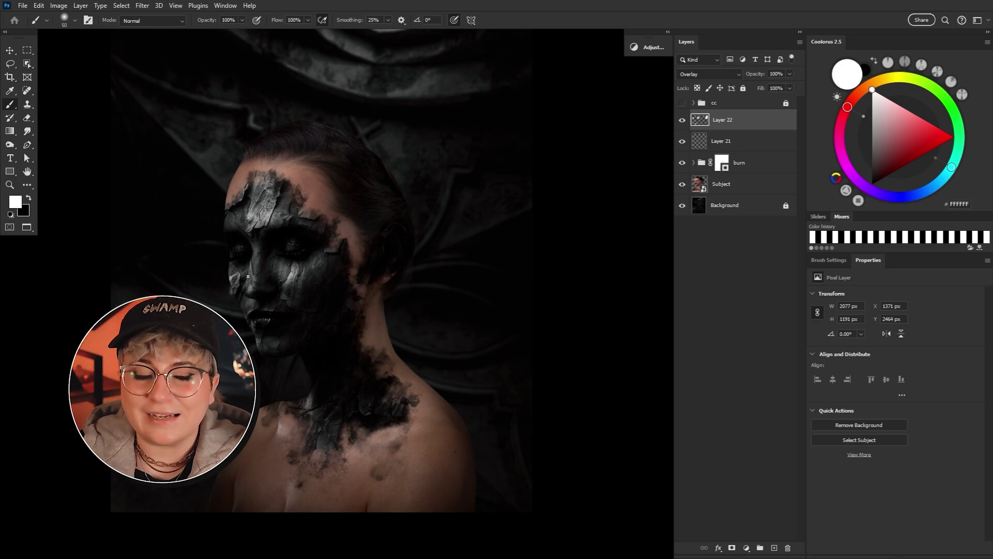
key(bracketright)
key(bracketright)
key(bracketright)
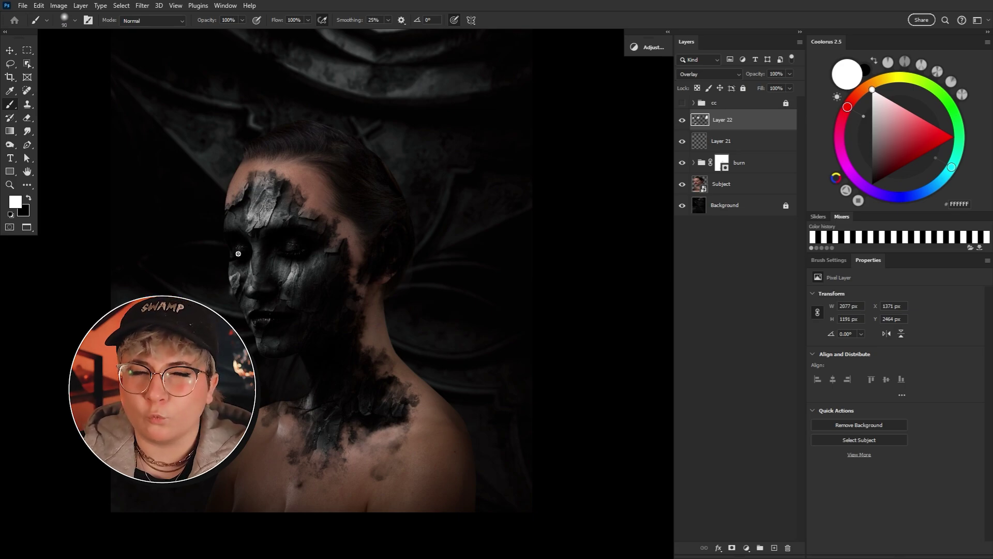
Step: Set the Overlay layer's Blend If underlying shadow range to 7 / 21, then select the fine highlight layer below it
double_click(781, 122)
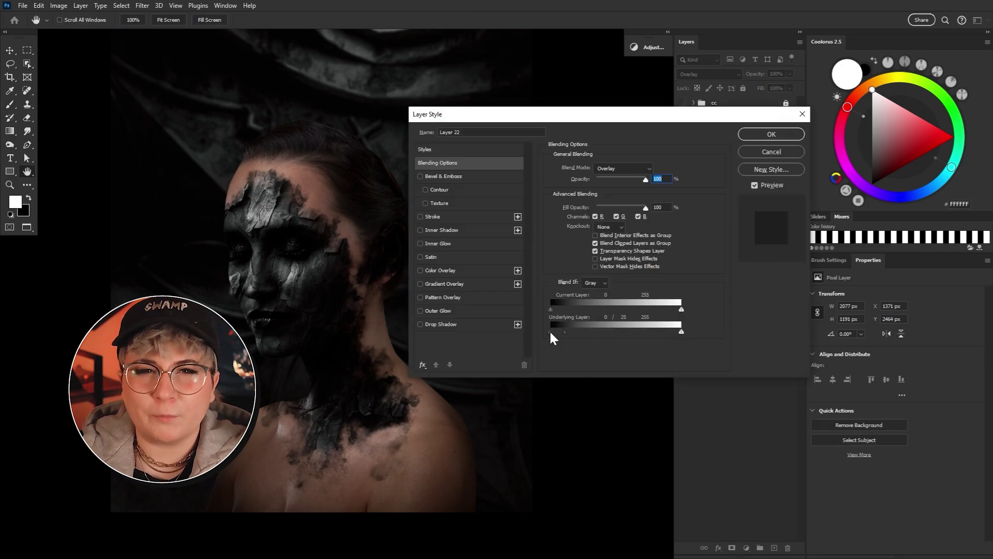
drag(564, 332, 560, 333)
click(755, 185)
click(754, 185)
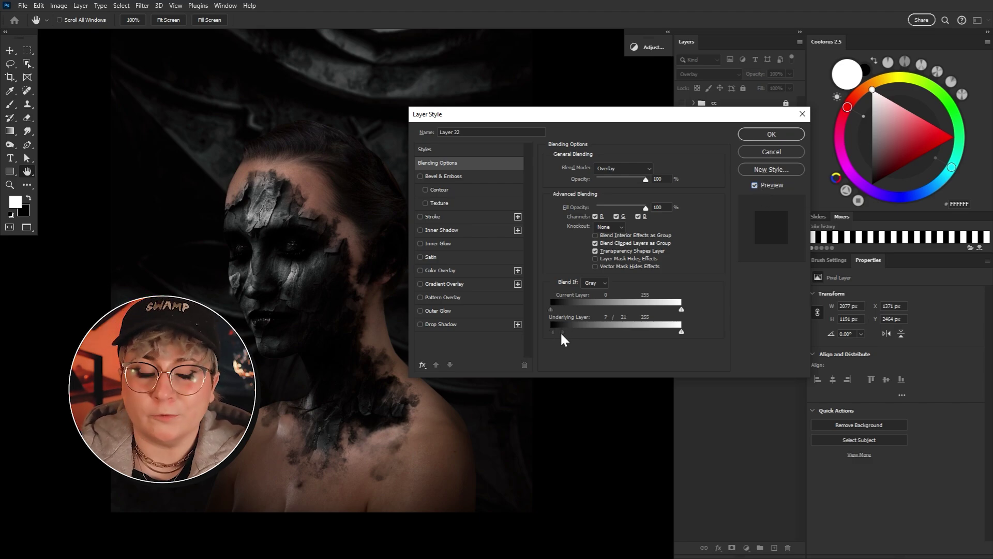
click(756, 137)
key(b)
click(781, 145)
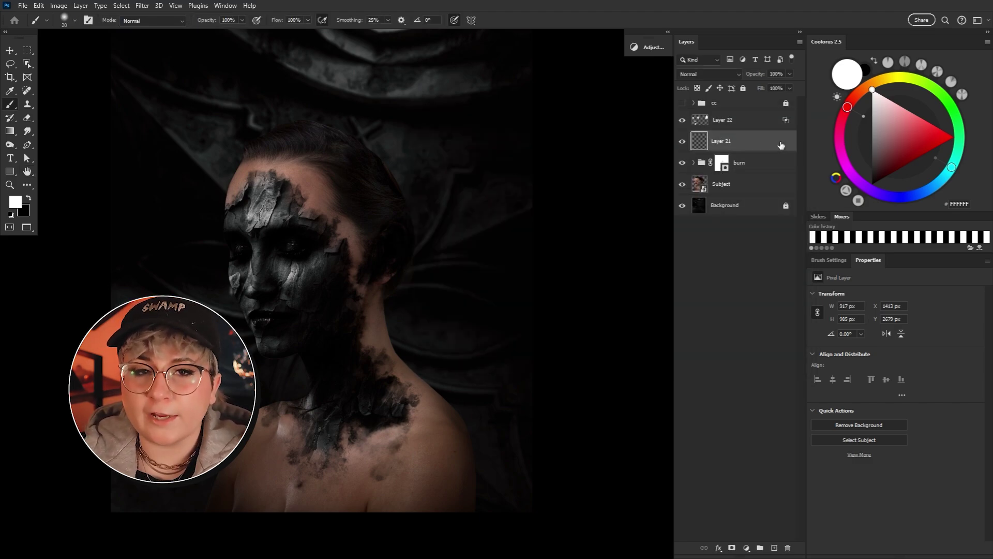
Step: Set the fine highlight layer's Blend If underlying shadow range to 0 / 2
double_click(781, 145)
drag(551, 332, 552, 329)
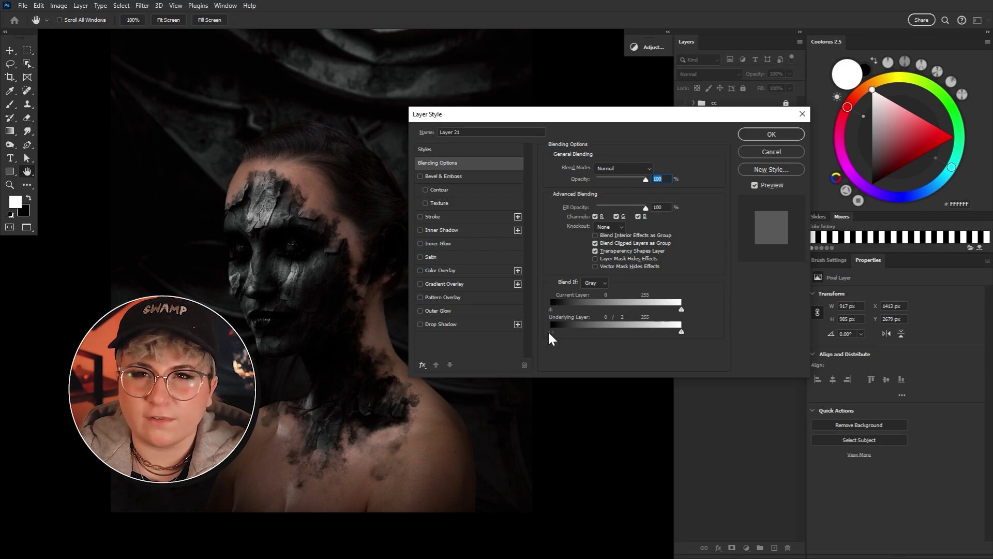
click(775, 135)
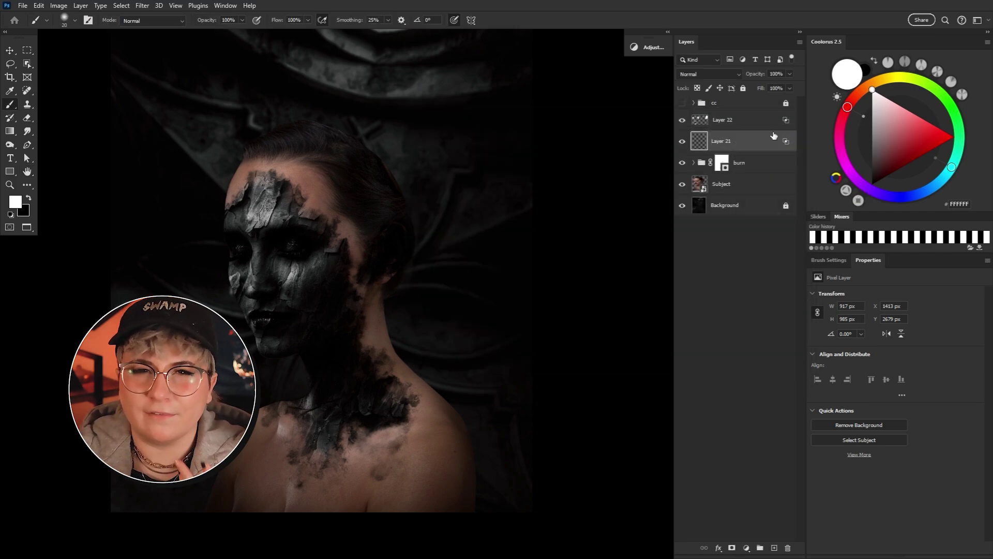
Step: Group the two highlight layers and name the group makeup
click(734, 120)
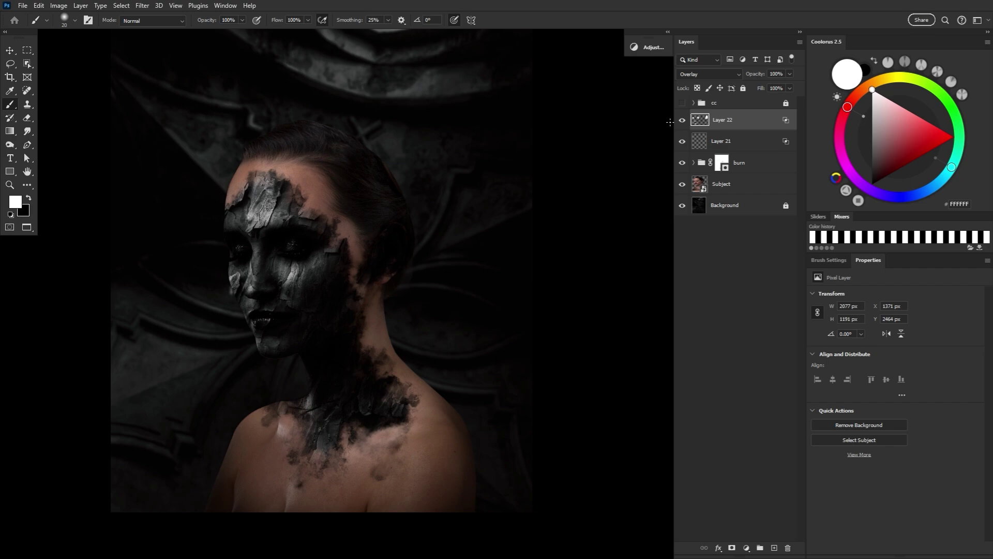
shift+click(747, 145)
key(ctrl+g)
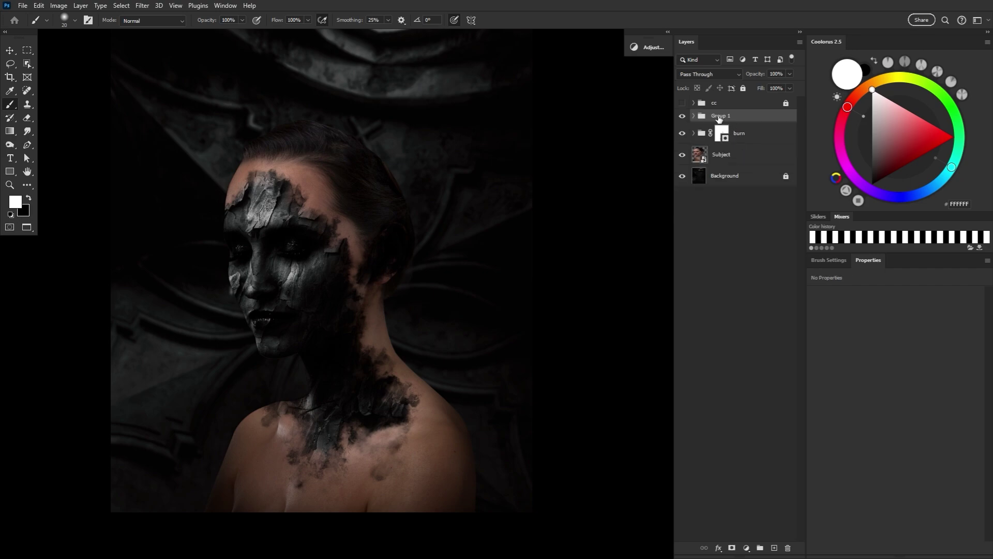
double_click(718, 116)
text(makeup)
key(Return)
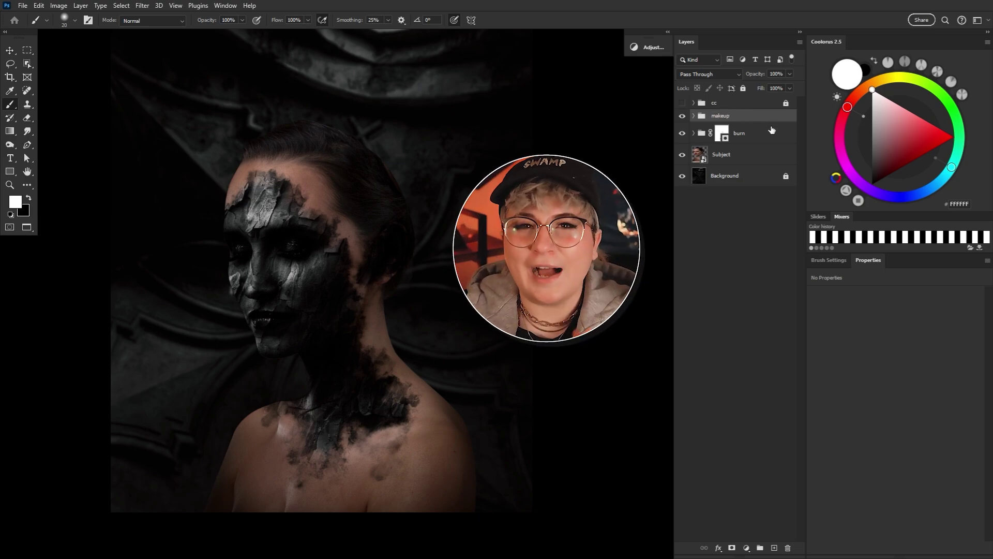
Step: Group the makeup group, the burn group and the Subject layer together as Master Subject
shift+click(758, 155)
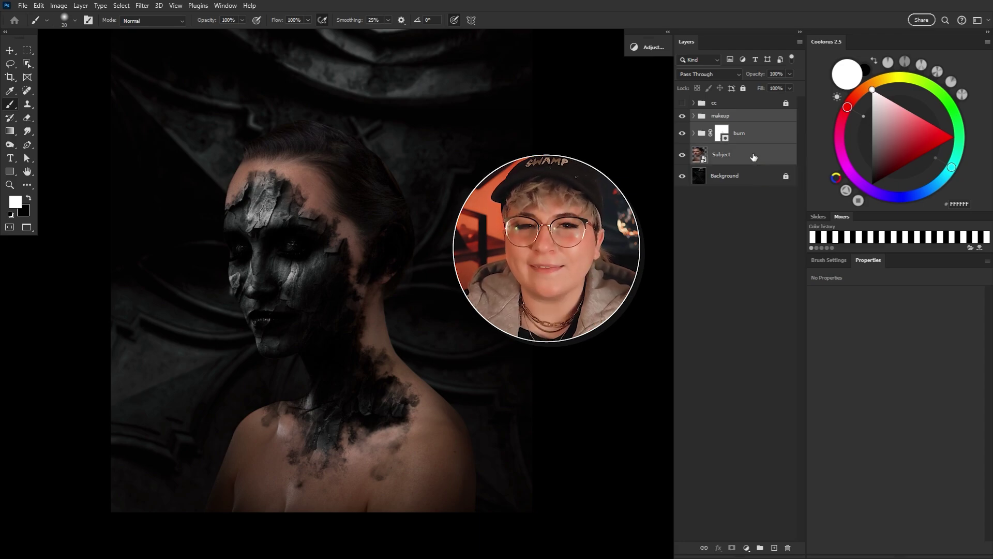
key(ctrl+g)
double_click(720, 116)
text(Mast)
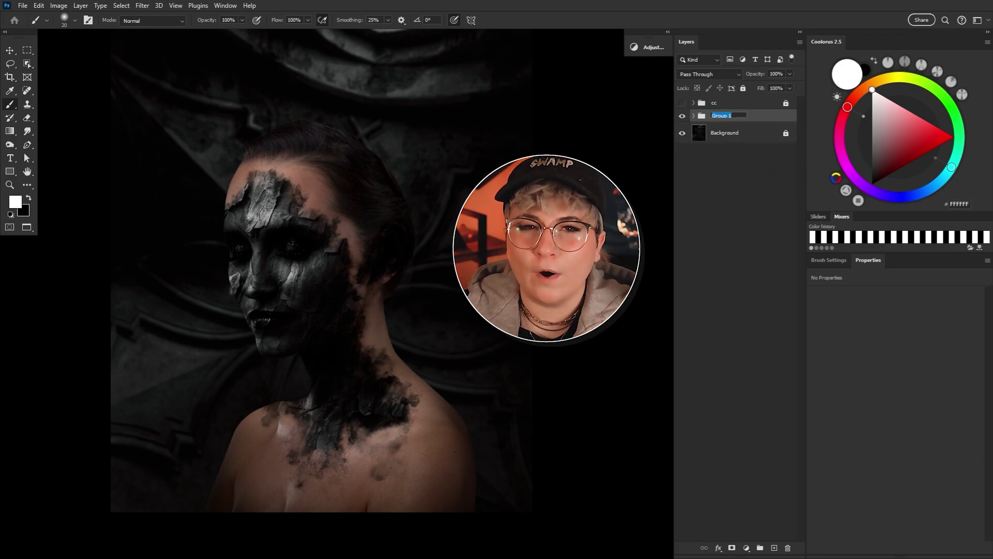
text(er Su)
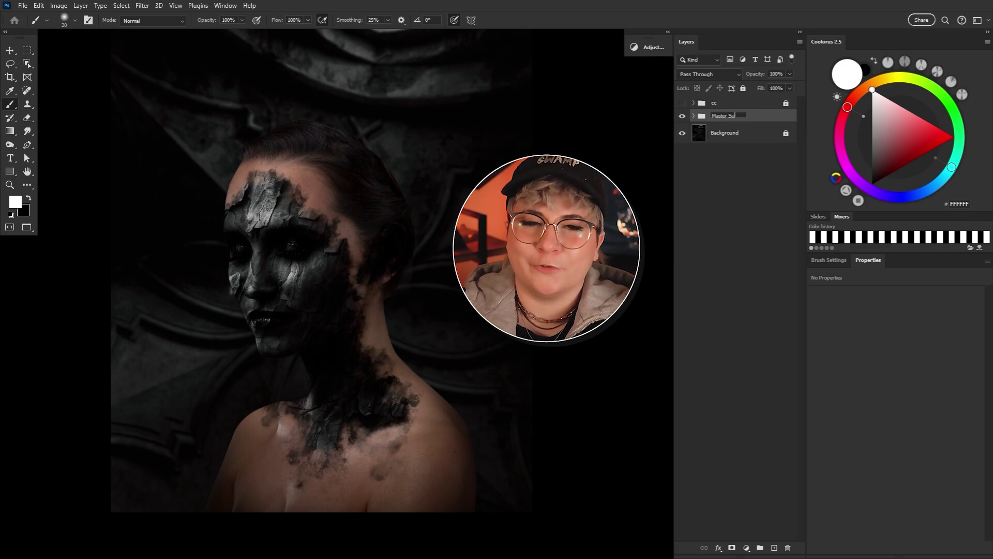
text(bject)
key(Return)
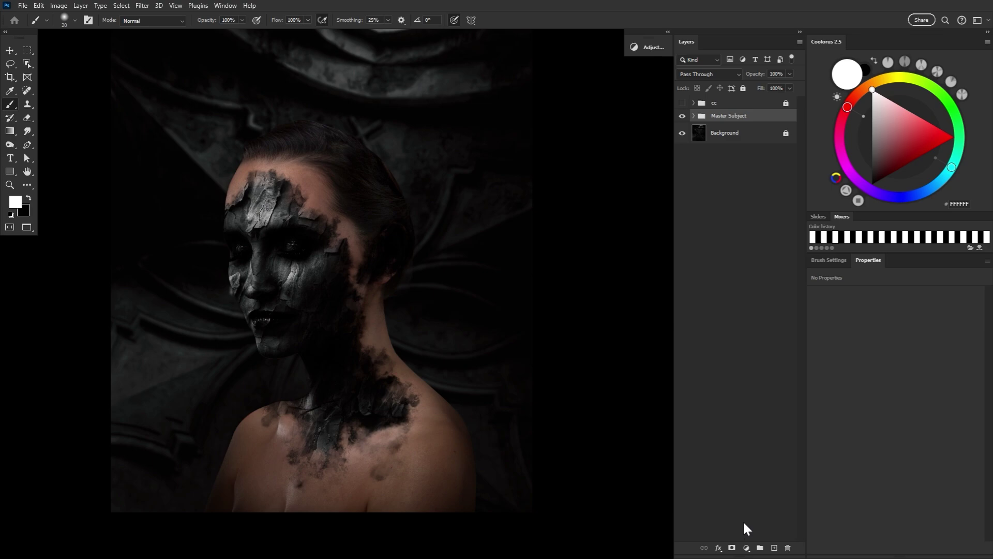
Step: Add a layer mask to the Master Subject group and ready a black Hard Round brush at 30 px for it
click(732, 547)
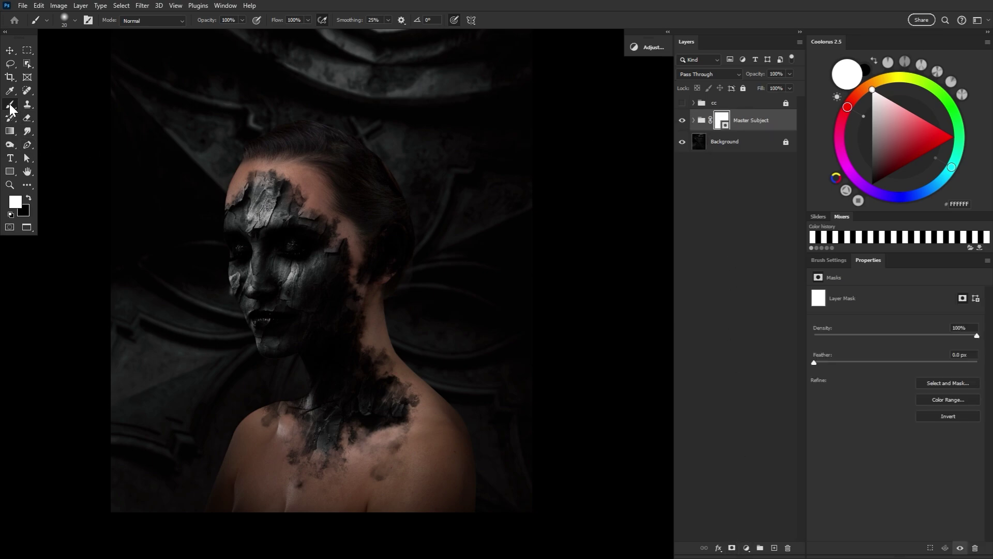
click(74, 21)
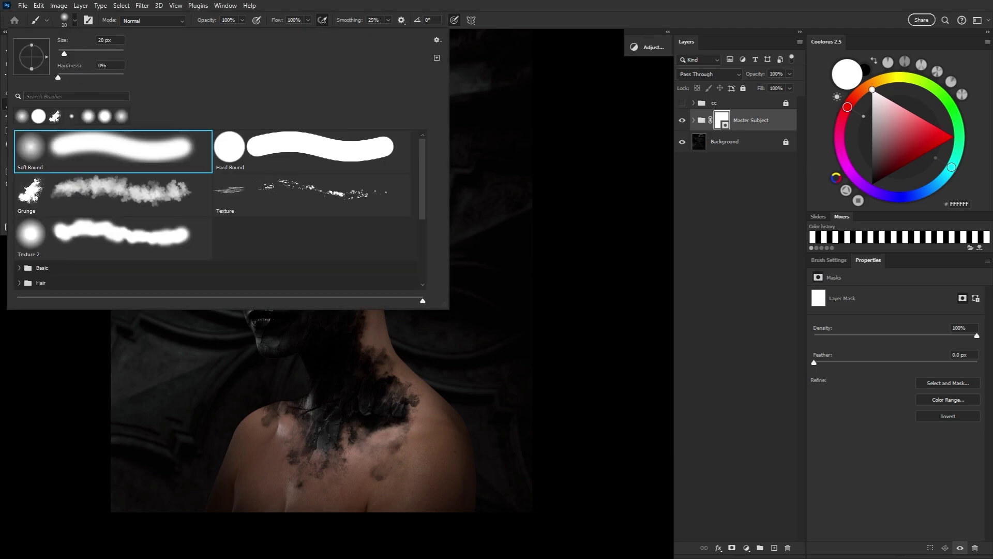
double_click(262, 158)
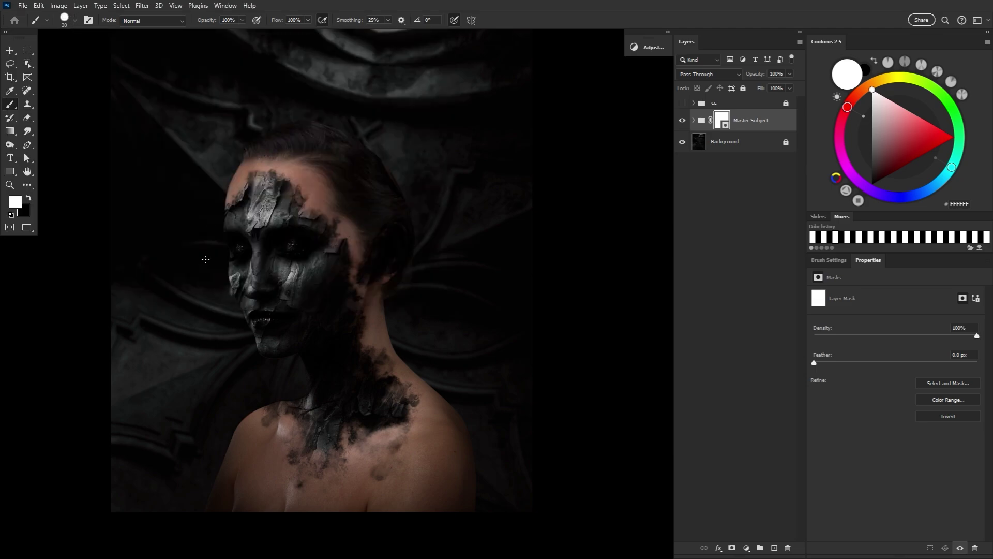
click(29, 198)
key(bracketright)
key(bracketright)
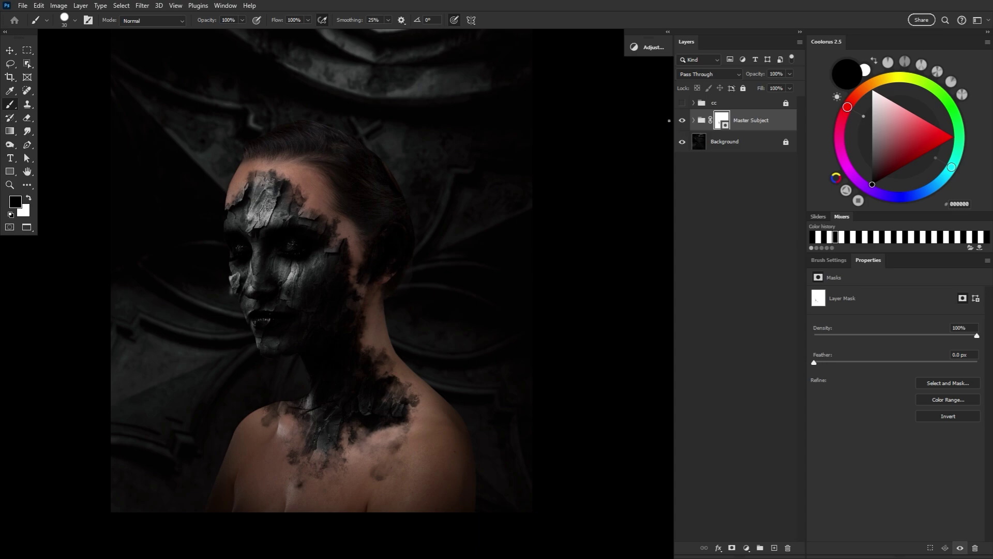
Step: Add a Curves adjustment clipped to the Master Subject group and brighten it by moving the white point to input 150
click(649, 46)
click(575, 138)
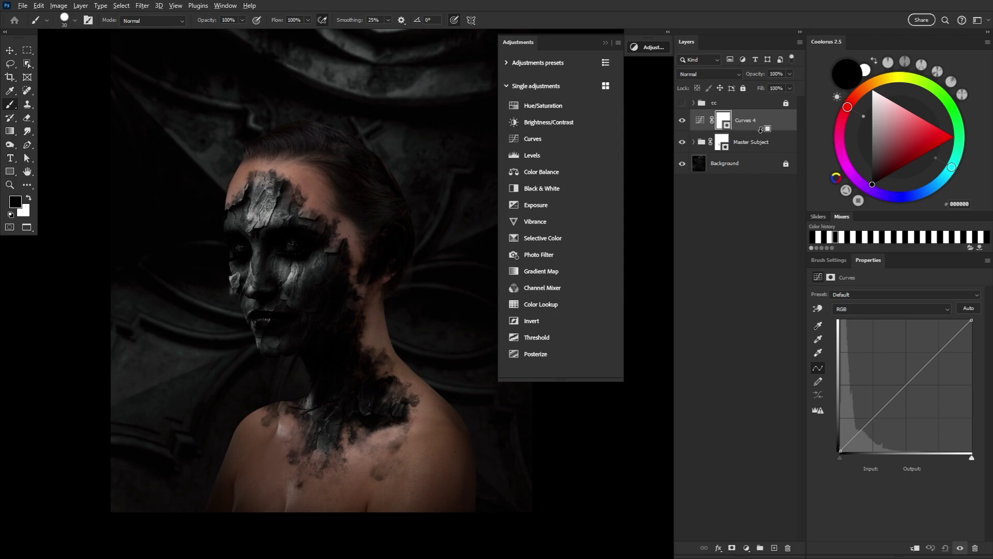
alt+click(760, 130)
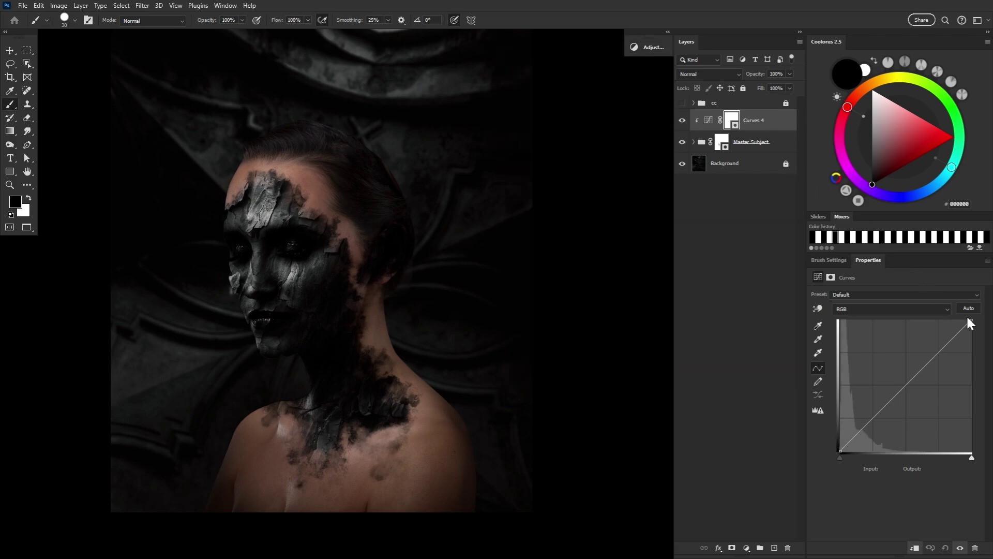
drag(968, 320, 917, 320)
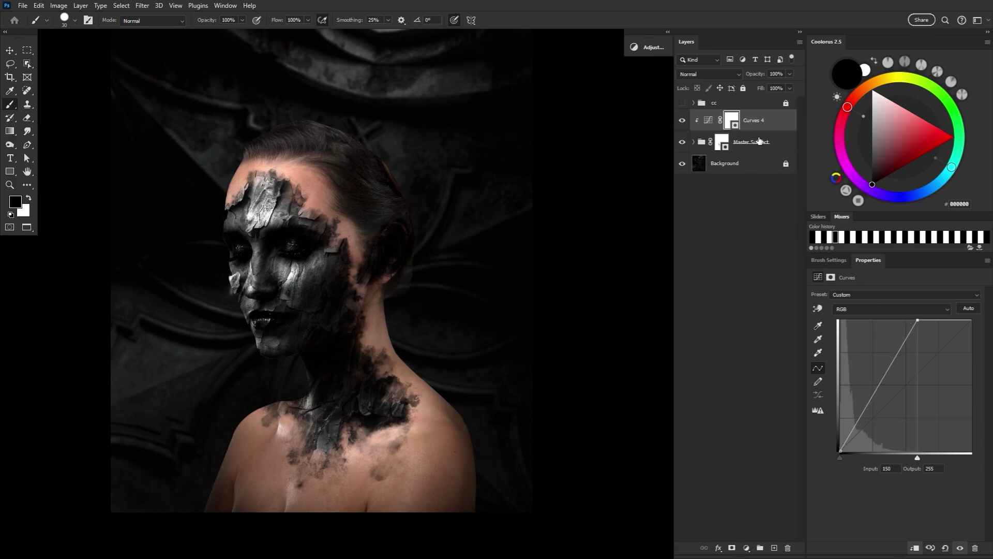
Step: Set the Curves layer's Blend If underlying shadow range to 72 / 140 and invert its mask to black
click(786, 128)
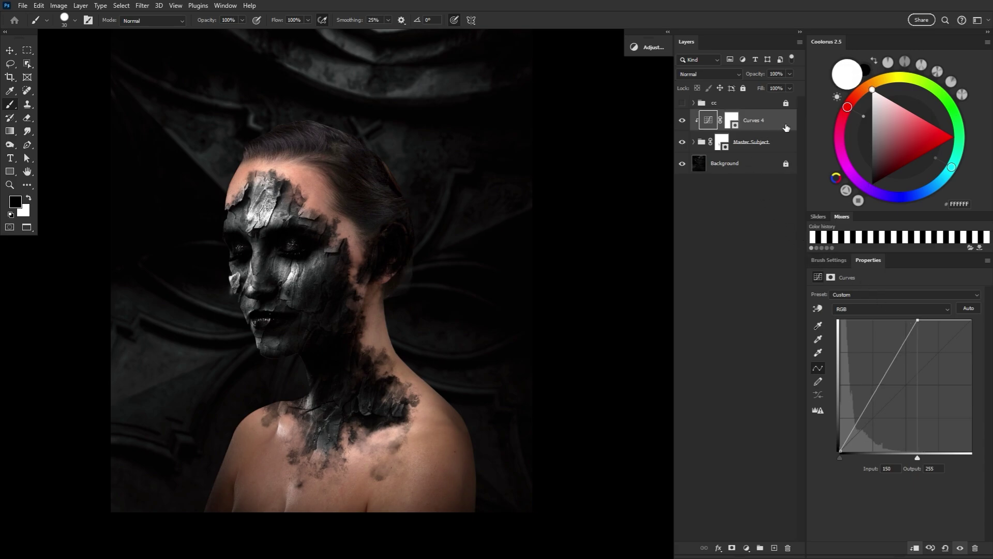
double_click(786, 127)
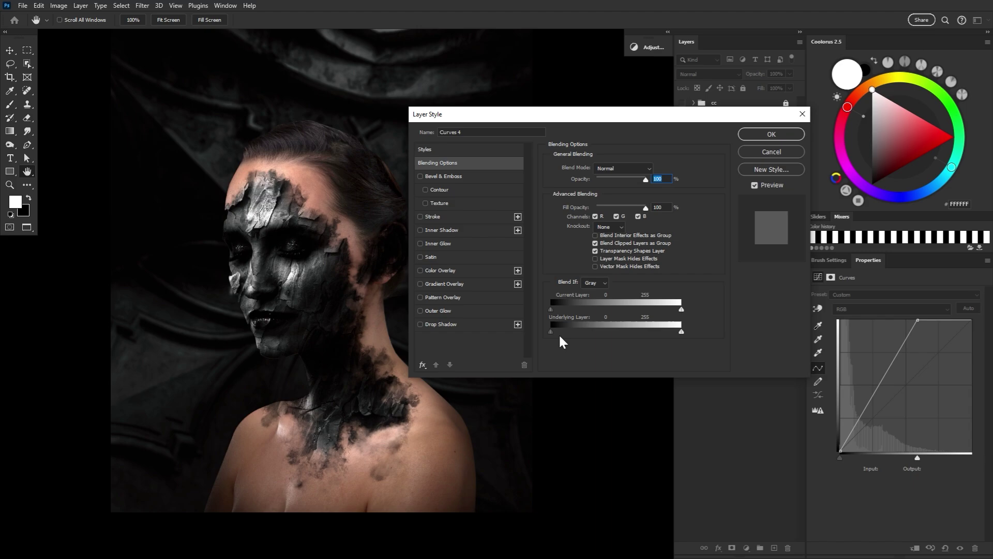
drag(559, 333, 624, 338)
drag(558, 333, 588, 337)
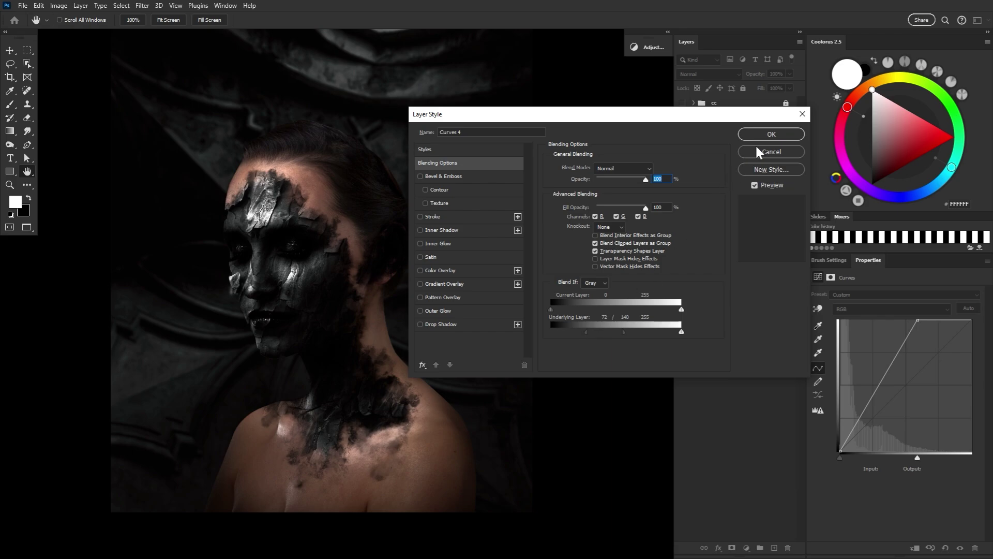
click(771, 135)
key(b)
key(x)
click(732, 120)
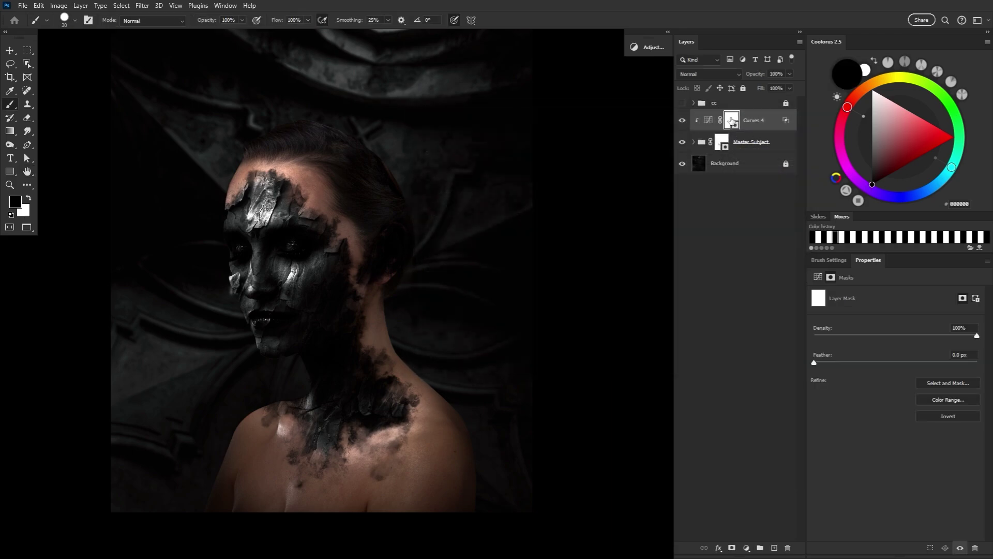
key(ctrl+i)
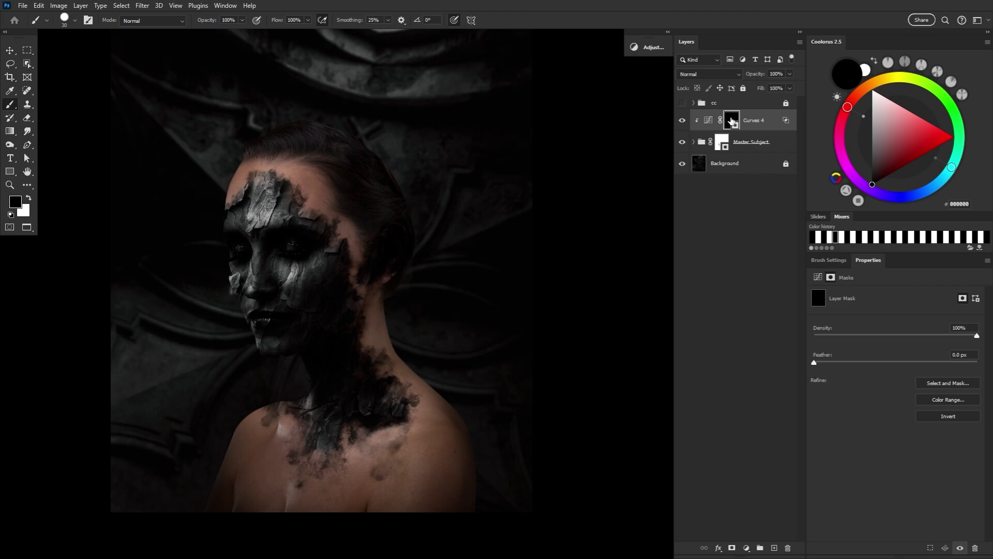
Step: Paint white on the Curves mask over the bark-covered face, using a soft brush at sizes such as 100 px
key(x)
key(bracketright)
key(bracketright)
key(bracketright)
key(bracketright)
key(bracketright)
key(bracketright)
key(bracketright)
key(bracketright)
key(bracketright)
key(bracketright)
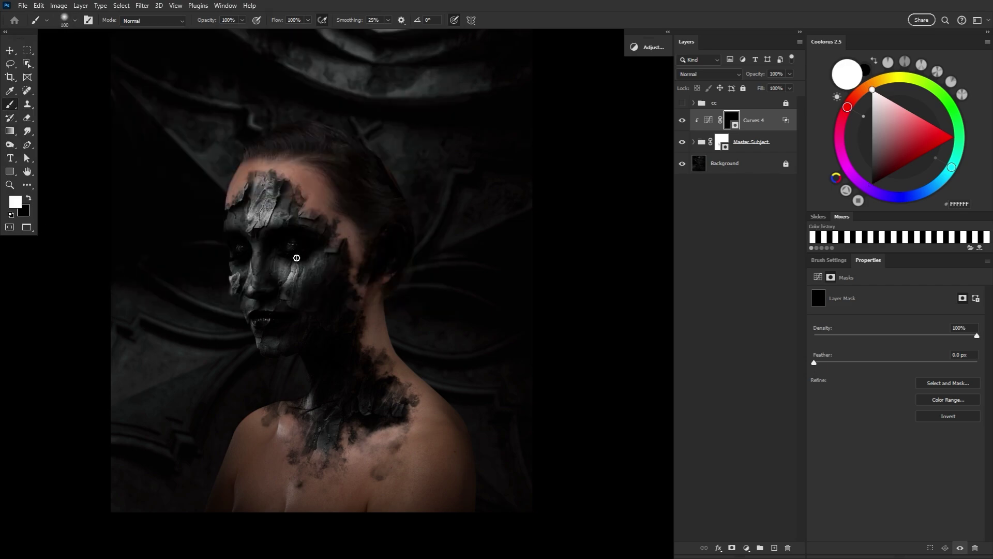
key(bracketright)
key(bracketright)
key(bracketright)
key(bracketleft)
key(bracketleft)
key(bracketleft)
key(bracketleft)
key(bracketleft)
key(bracketleft)
Step: Set the Curves layer's Blend If underlying shadow range to 40 / 105 and paint white on its mask over the forehead at 175 px
double_click(784, 120)
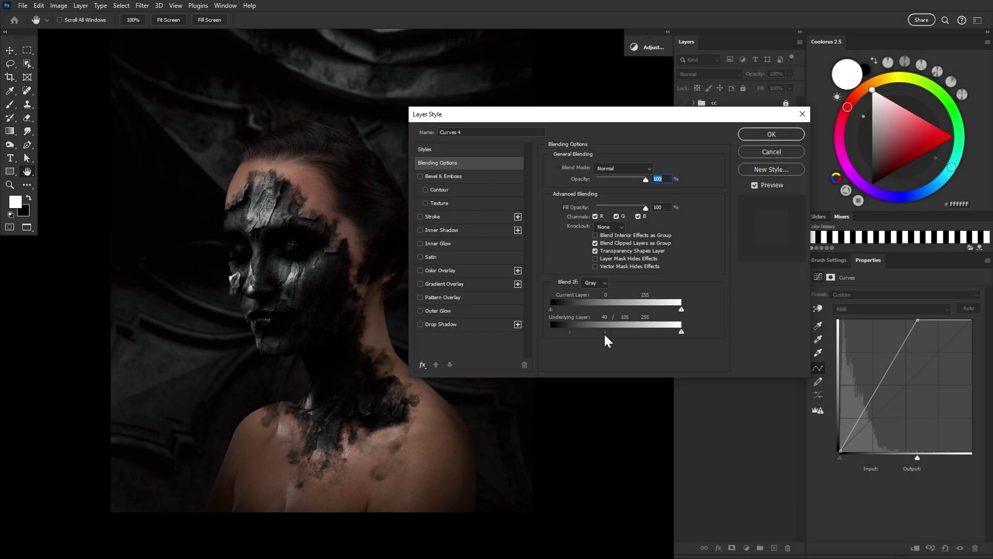
key(Return)
key(bracketright)
key(bracketright)
drag(312, 211, 286, 168)
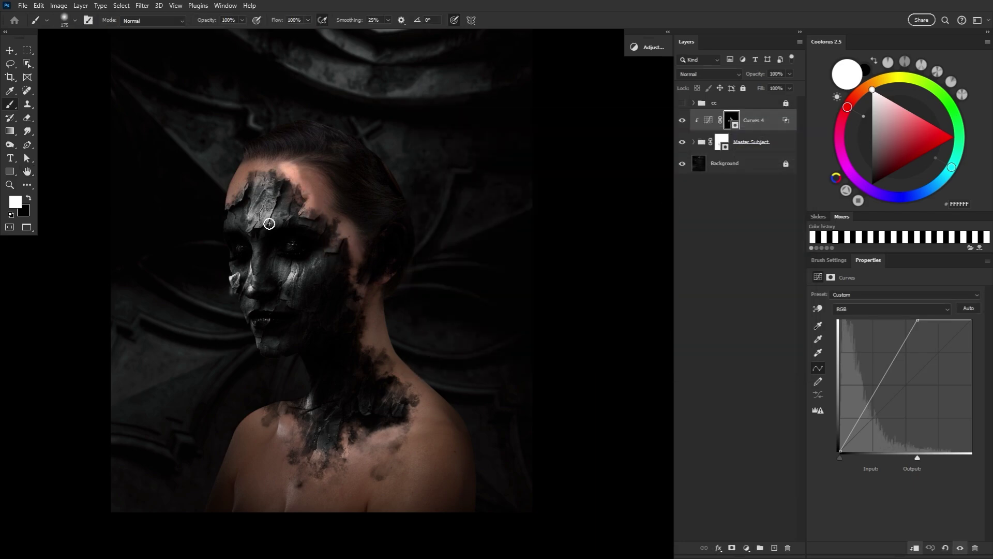
drag(268, 222, 253, 218)
Step: Paint more white on the Curves mask over the neck and chin, varying the soft brush size down to 125 px
key(bracketleft)
key(bracketleft)
key(bracketleft)
key(bracketleft)
key(bracketleft)
key(bracketleft)
key(bracketright)
key(bracketright)
key(bracketright)
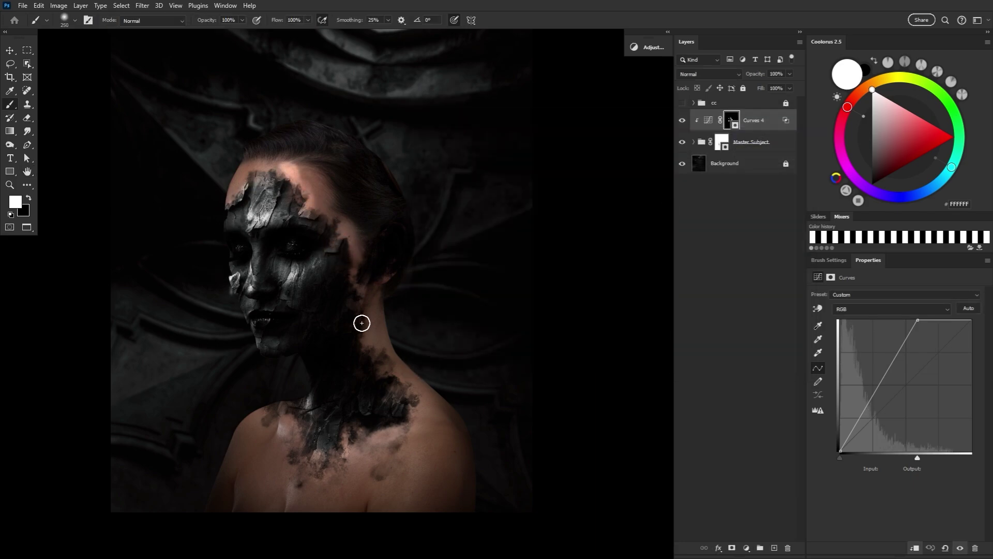
key(bracketleft)
key(bracketleft)
key(bracketleft)
key(bracketleft)
key(bracketleft)
key(bracketleft)
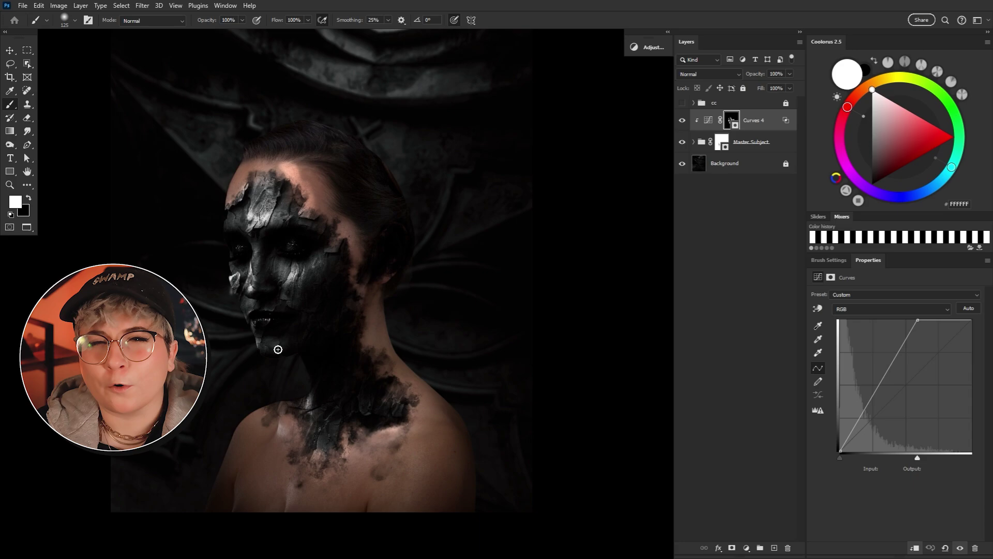
Step: Toggle the Curves layer to compare, then refine its mask with soft black at 200 px near the hairline and soft white at 100 px
key(bracketright)
key(bracketright)
key(bracketright)
key(bracketright)
key(bracketright)
key(bracketright)
key(bracketright)
click(682, 121)
click(682, 121)
key(bracketleft)
key(bracketleft)
key(bracketleft)
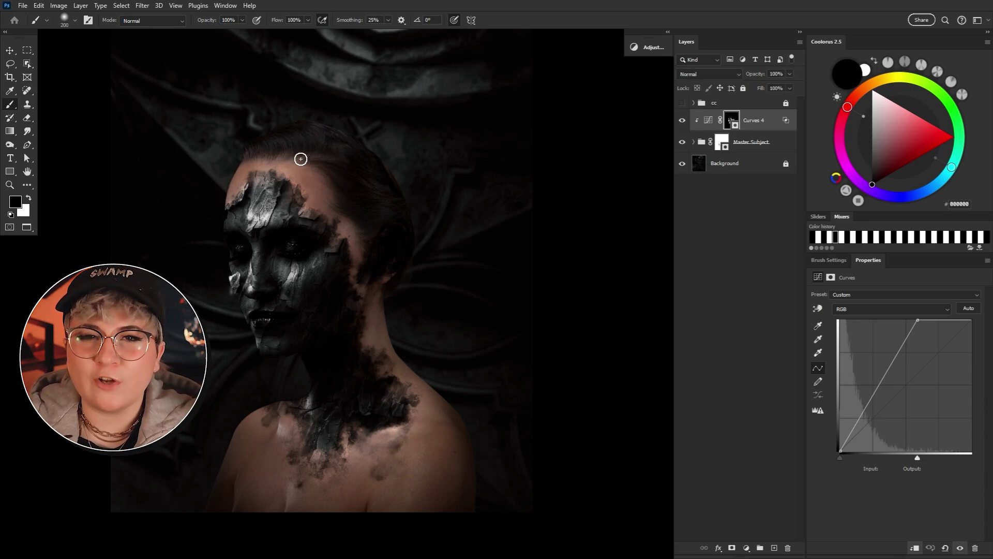
key(bracketright)
key(bracketright)
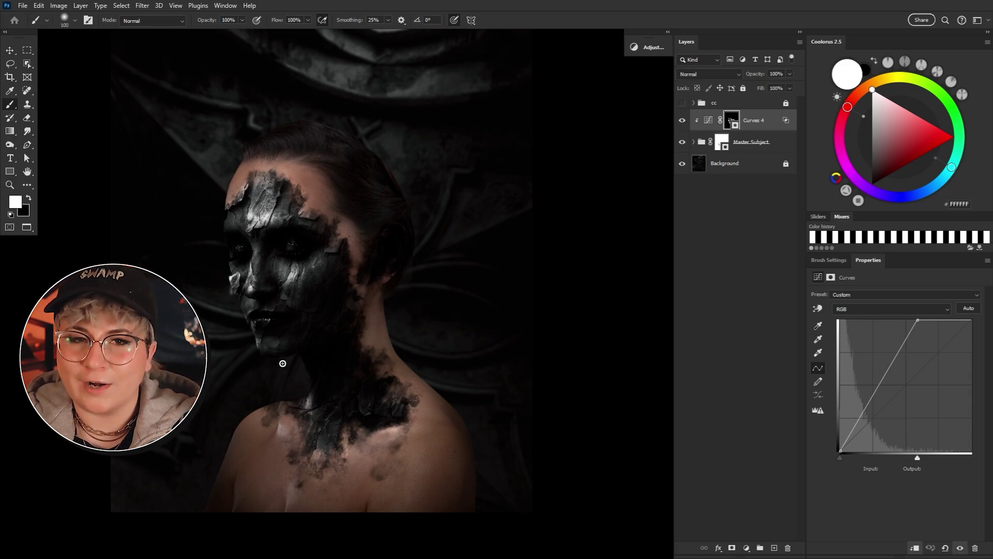
Step: Add an empty layer above the Curves layer, clip it to the Master Subject group and set its blend mode to Overlay
click(775, 546)
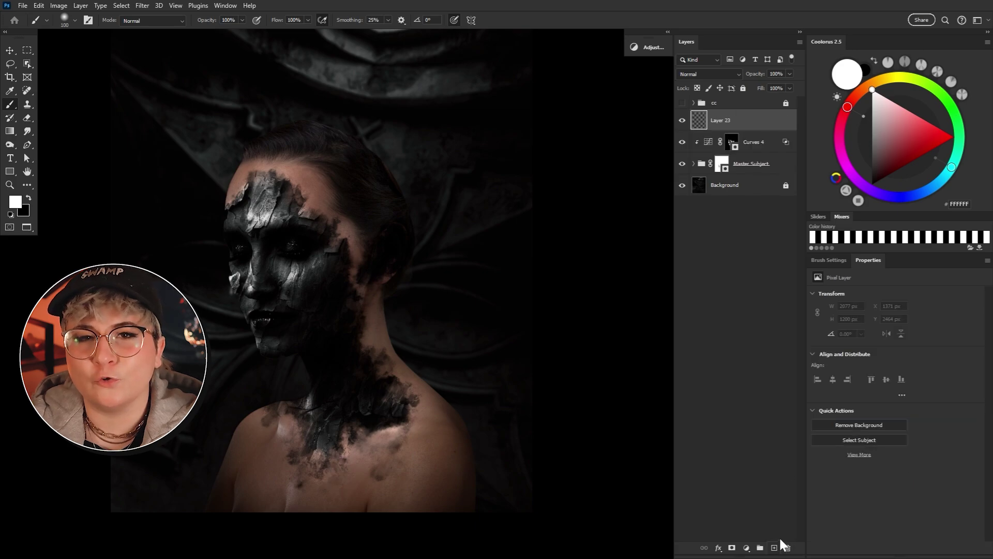
alt+click(760, 131)
click(709, 74)
click(694, 216)
Step: Paint soft white highlights on the clipped Overlay layer over the back of the head, face and lips, using brush sizes such as 90 px
key(bracketleft)
mouse_move(406, 244)
mouse_down()
mouse_move(389, 283)
mouse_move(405, 269)
mouse_up()
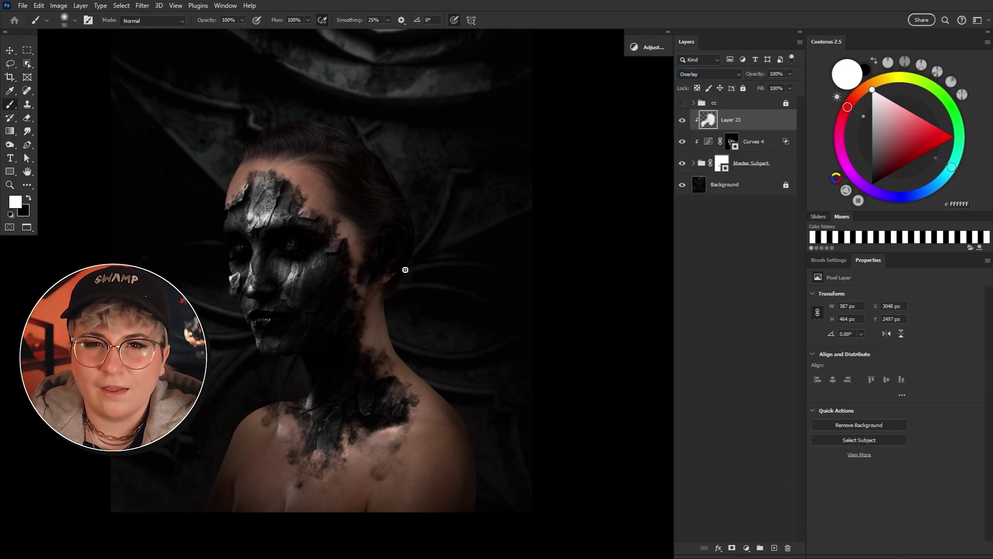
key(bracketright)
key(bracketright)
key(bracketright)
mouse_move(398, 234)
mouse_down()
mouse_move(395, 267)
mouse_move(384, 279)
mouse_move(374, 258)
mouse_move(391, 284)
mouse_move(340, 285)
mouse_move(341, 250)
mouse_up()
drag(303, 212, 337, 302)
drag(243, 190, 237, 207)
key(bracketright)
key(bracketright)
drag(261, 332, 270, 320)
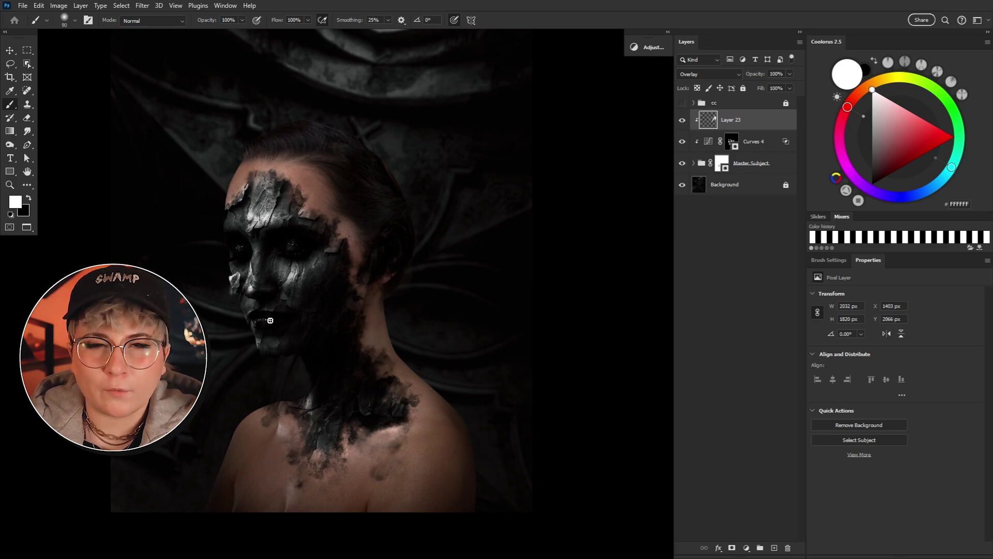
Step: Paint soft white highlights on the Overlay layer over the bark on the neck and chest, reducing the brush to 50 px
mouse_move(368, 405)
mouse_down()
mouse_move(369, 422)
mouse_move(323, 440)
mouse_move(321, 461)
mouse_up()
key(bracketleft)
key(bracketleft)
key(bracketleft)
key(bracketleft)
key(bracketleft)
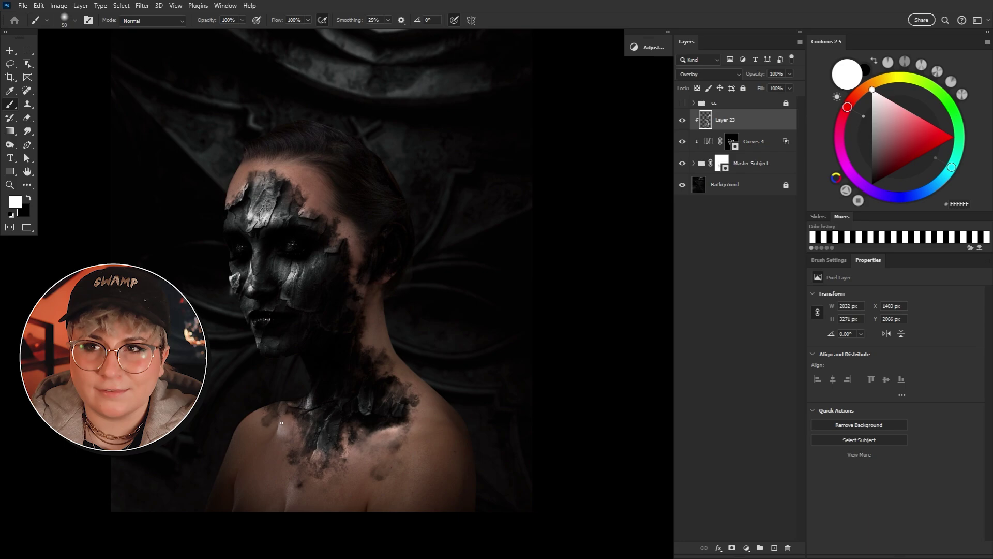
Step: Expand the Master Subject, burn and texture groups to reach the bark texture layers
click(693, 163)
click(698, 198)
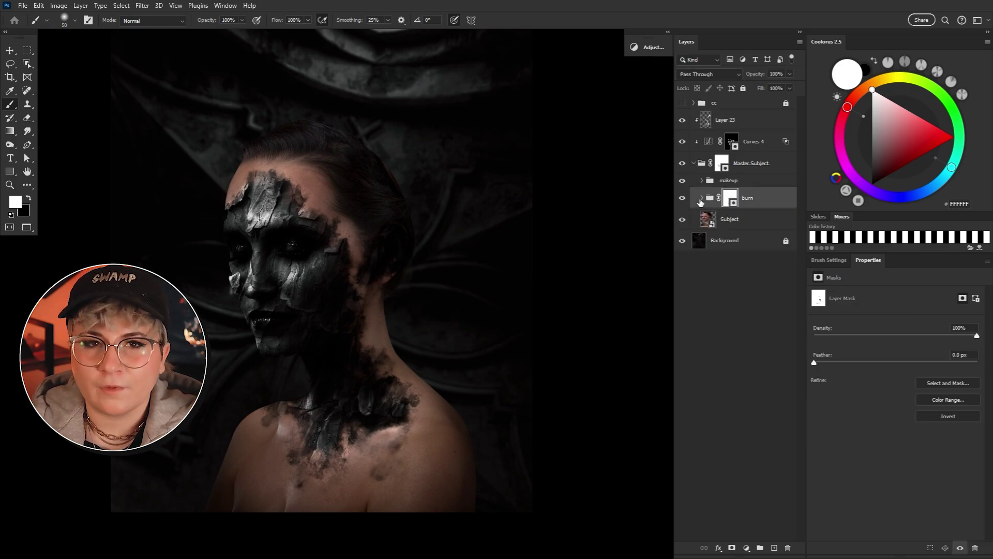
click(701, 198)
click(709, 219)
click(721, 322)
double_click(760, 357)
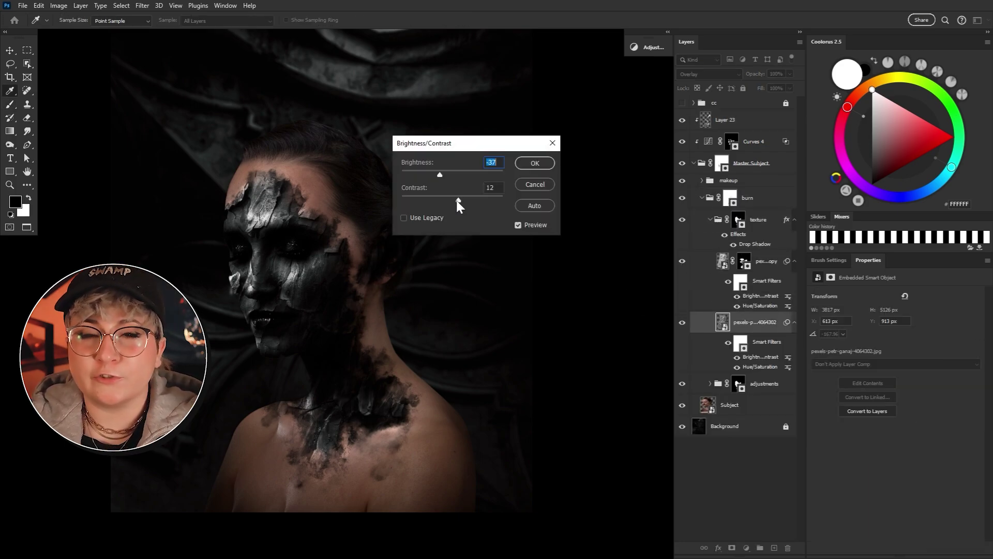
drag(456, 200, 434, 177)
drag(420, 200, 453, 196)
click(535, 184)
Step: In the adjustments group, set the Brightness/Contrast layer to brightness -28 and contrast 3
click(709, 384)
click(724, 405)
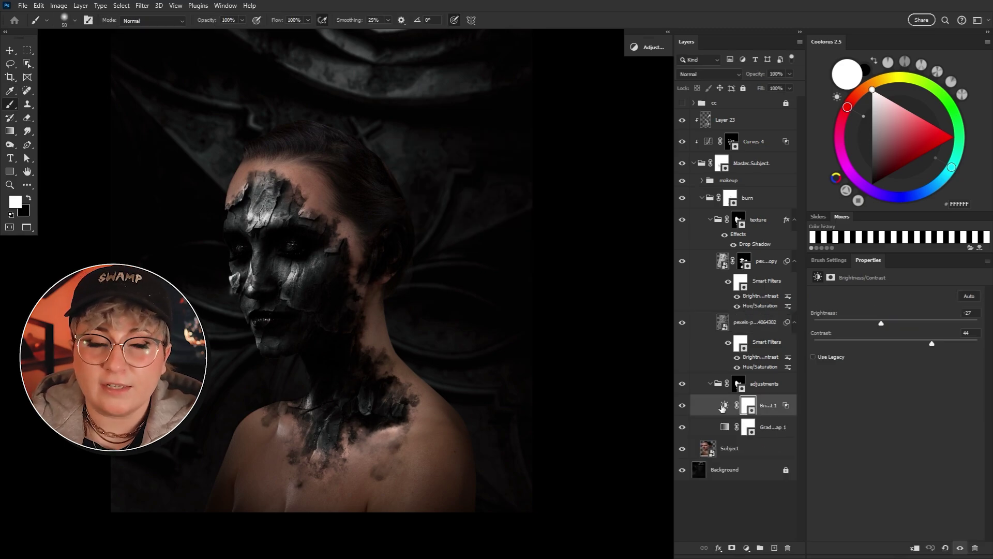
double_click(787, 406)
click(771, 134)
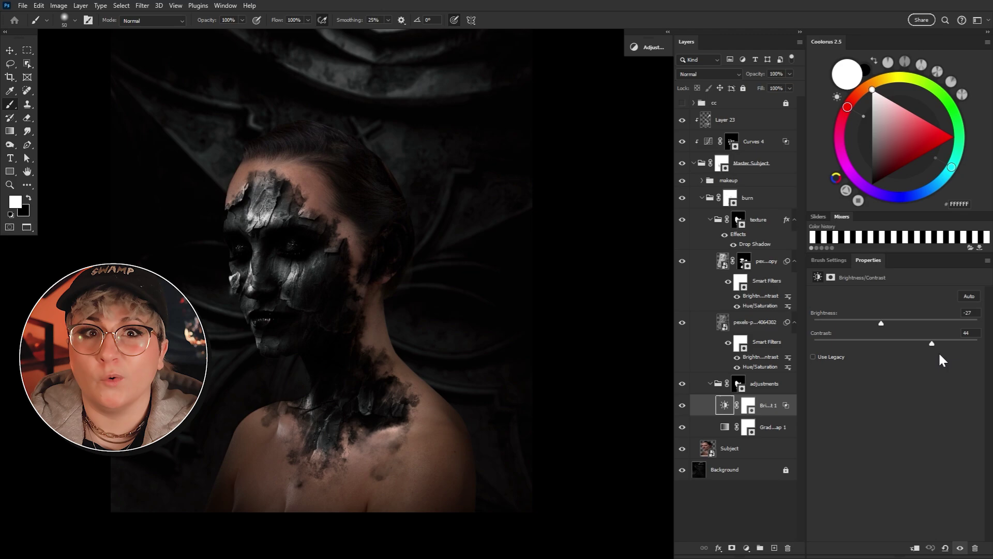
drag(931, 343, 880, 322)
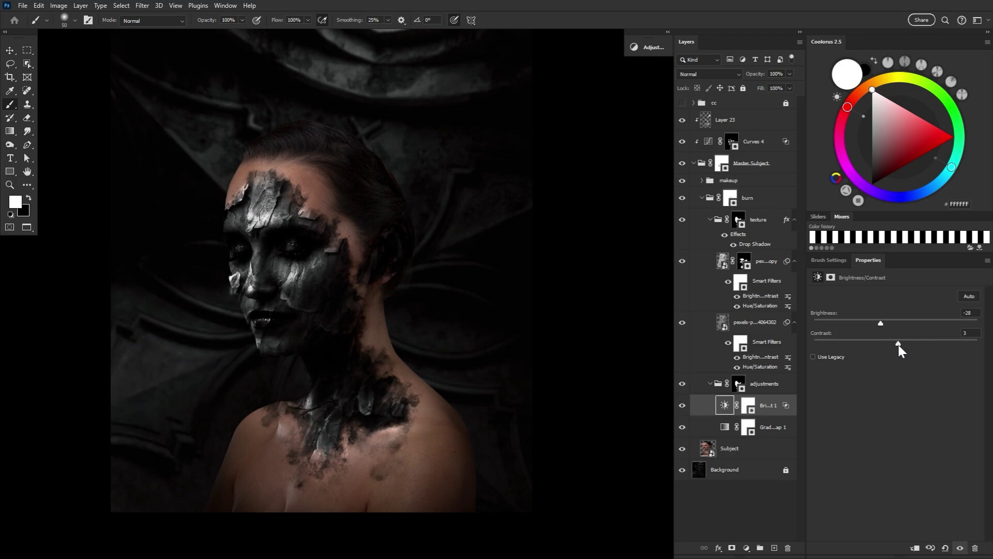
Step: Check the opacity of the masked bark texture copy, and collapse the Master Subject group
click(722, 260)
click(754, 76)
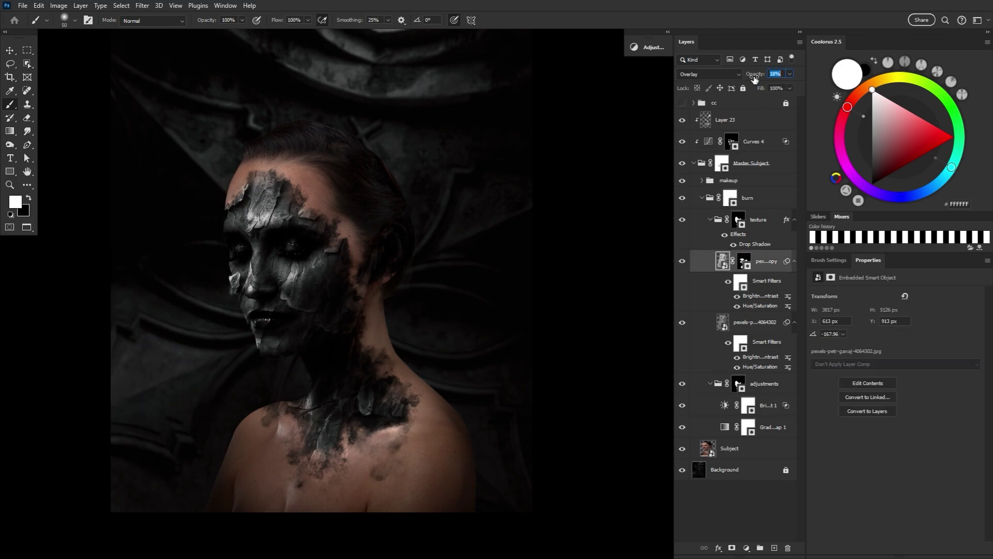
click(710, 219)
click(710, 262)
click(693, 163)
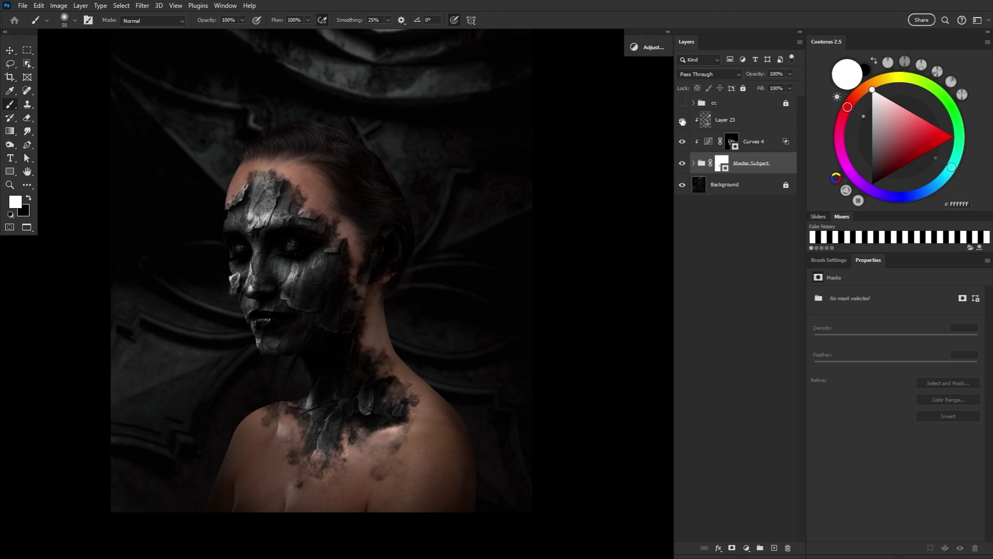
Step: Add an empty Screen layer above the highlights layer and paste the Inner Shadow and Outer Glow layer style onto it
click(741, 125)
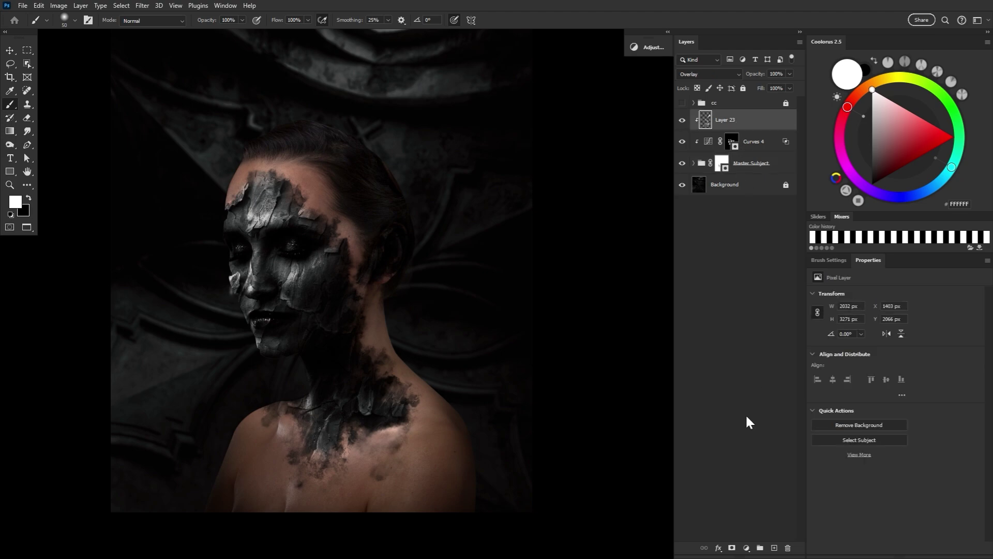
click(774, 547)
click(700, 75)
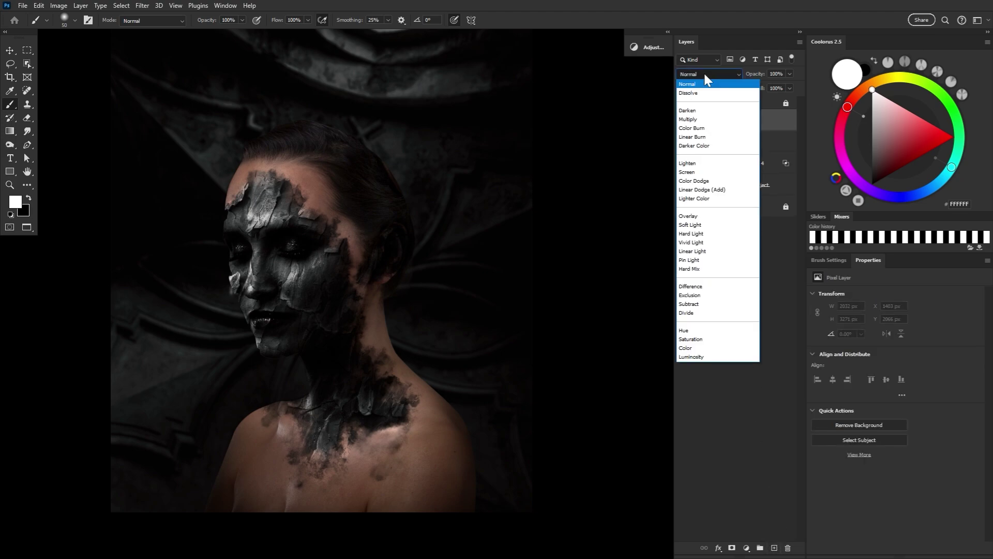
click(696, 171)
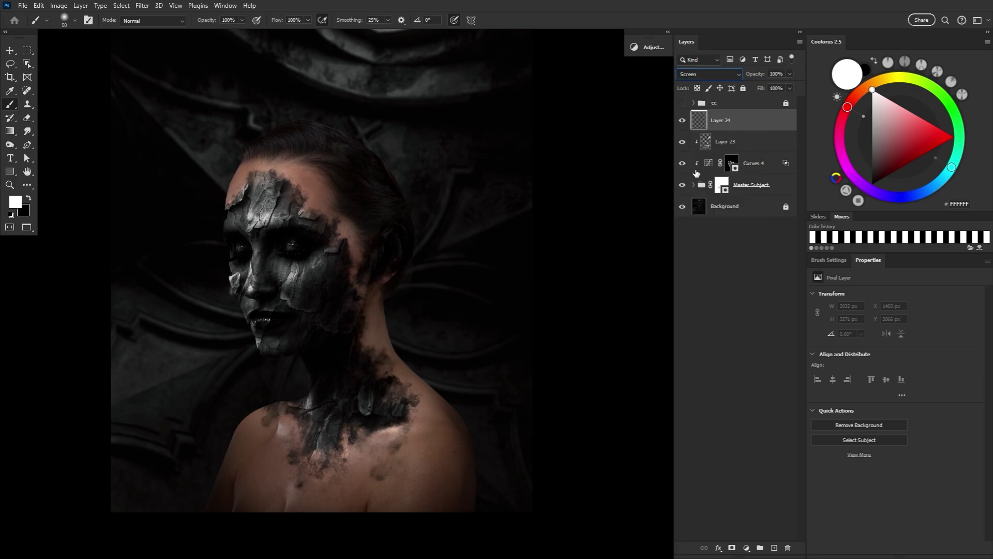
right_click(767, 120)
click(798, 356)
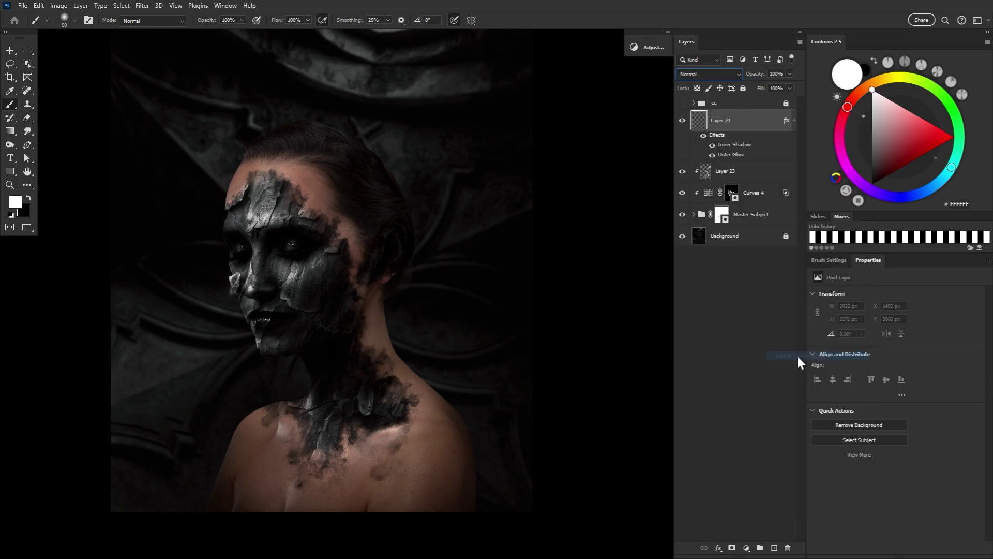
Step: Review the Outer Glow and Inner Shadow settings of the new layer's style
double_click(739, 157)
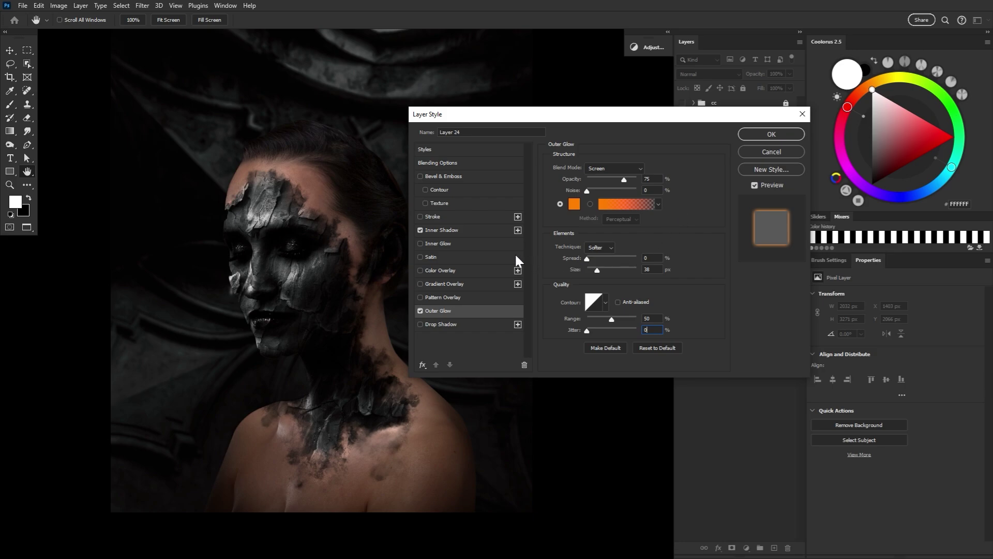
click(488, 235)
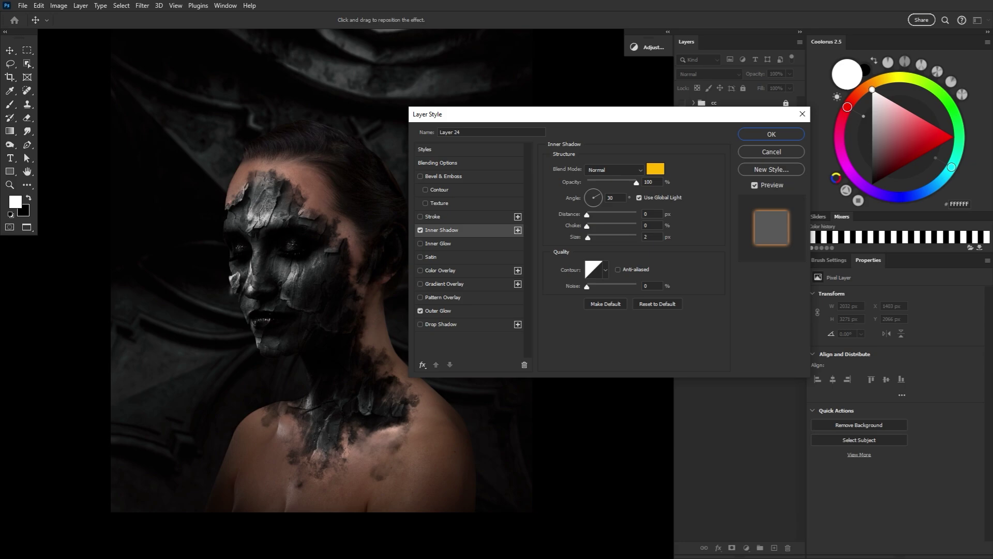
click(769, 135)
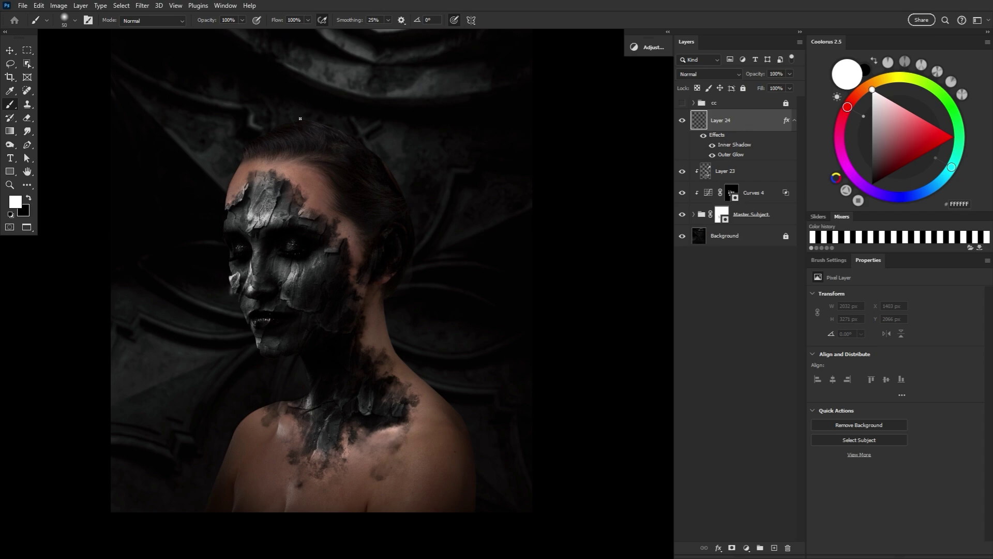
Step: Set the foreground colour to yellow ffe051
click(15, 201)
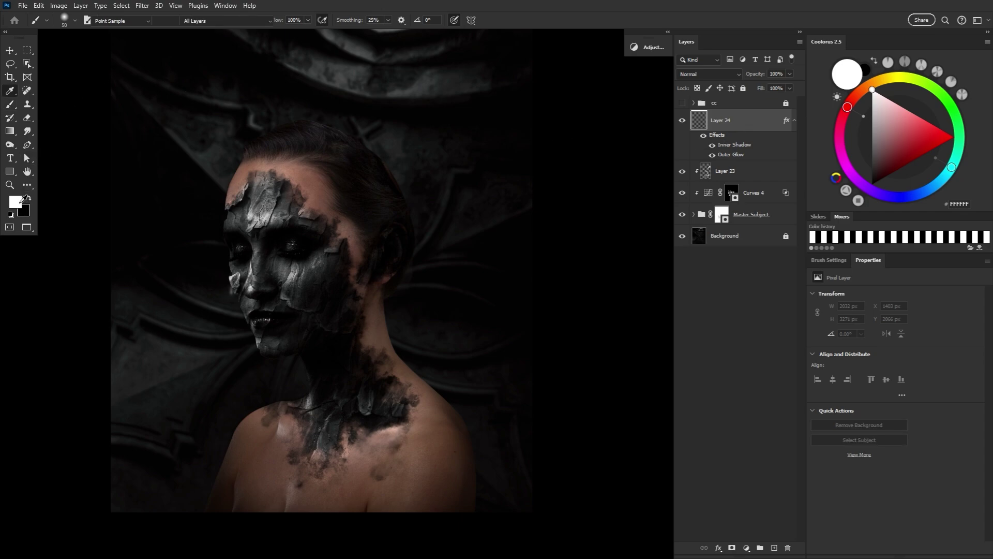
click(366, 275)
drag(366, 275, 368, 277)
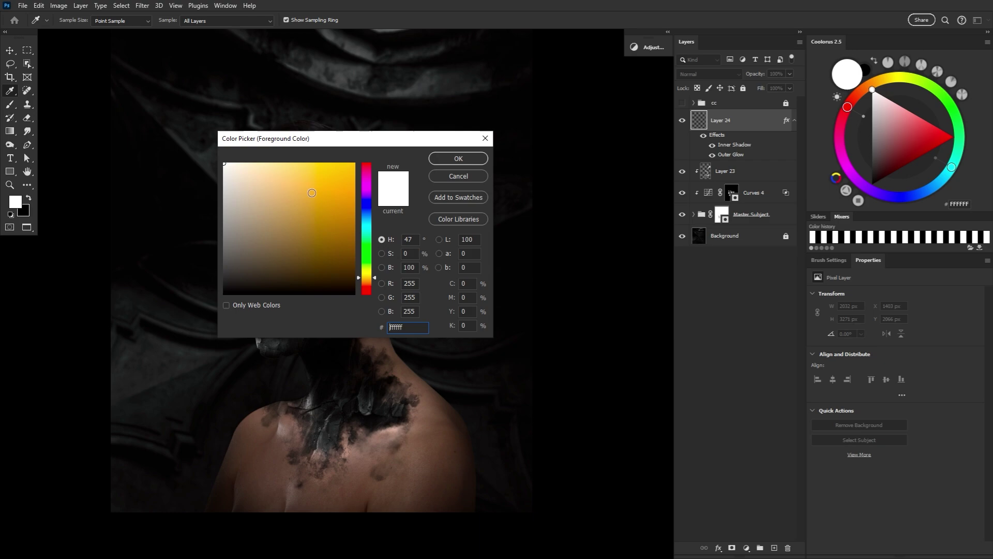
mouse_move(311, 193)
mouse_down()
mouse_move(324, 144)
mouse_move(313, 142)
mouse_up()
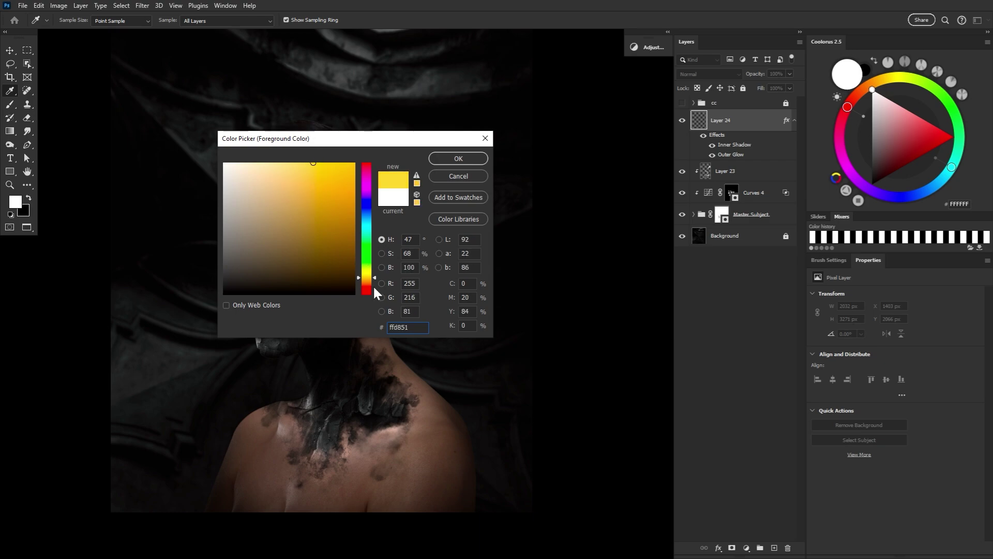
click(368, 274)
click(367, 277)
click(448, 158)
Step: Choose the Texture brush preset, try a long glowing stroke from the brow down past the jaw, and undo it
key(b)
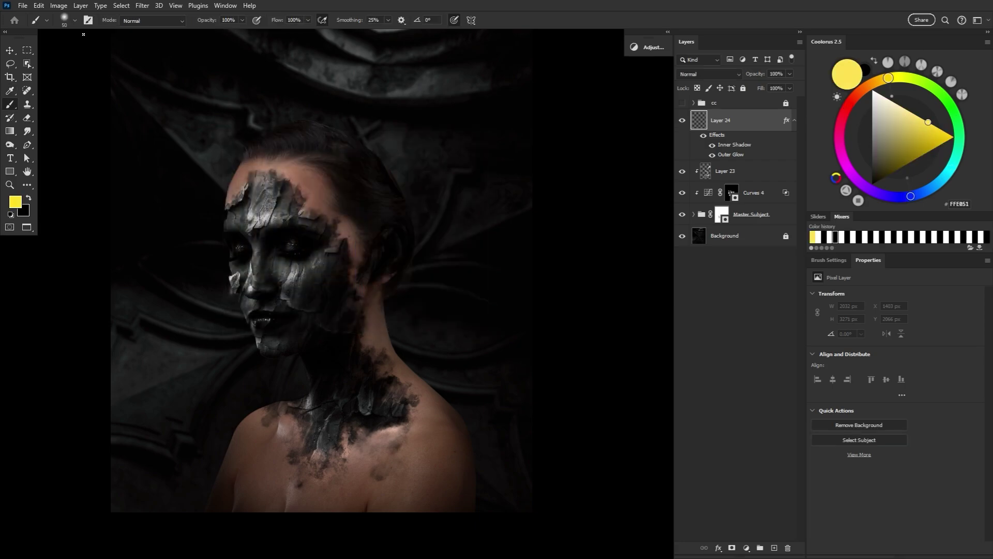
right_click(83, 34)
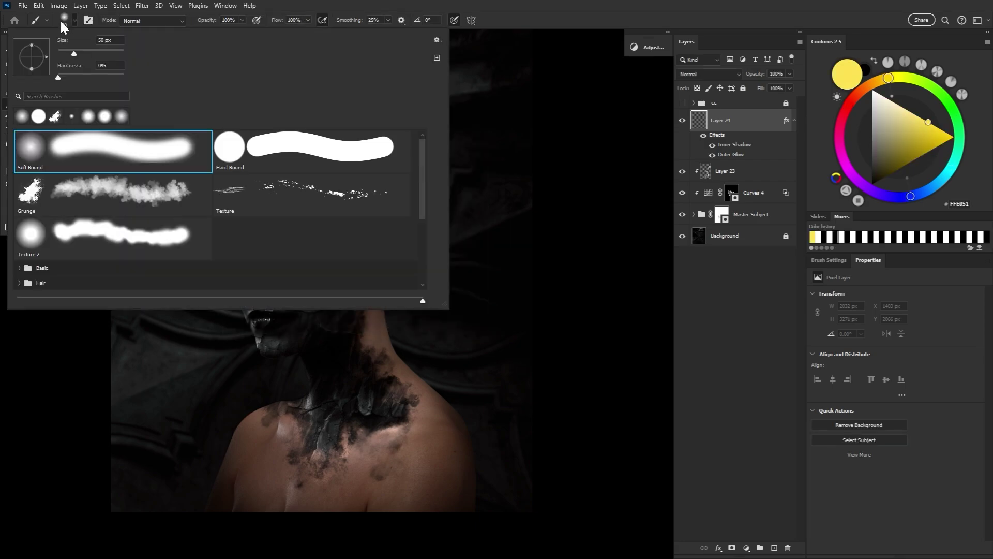
click(258, 200)
key(Return)
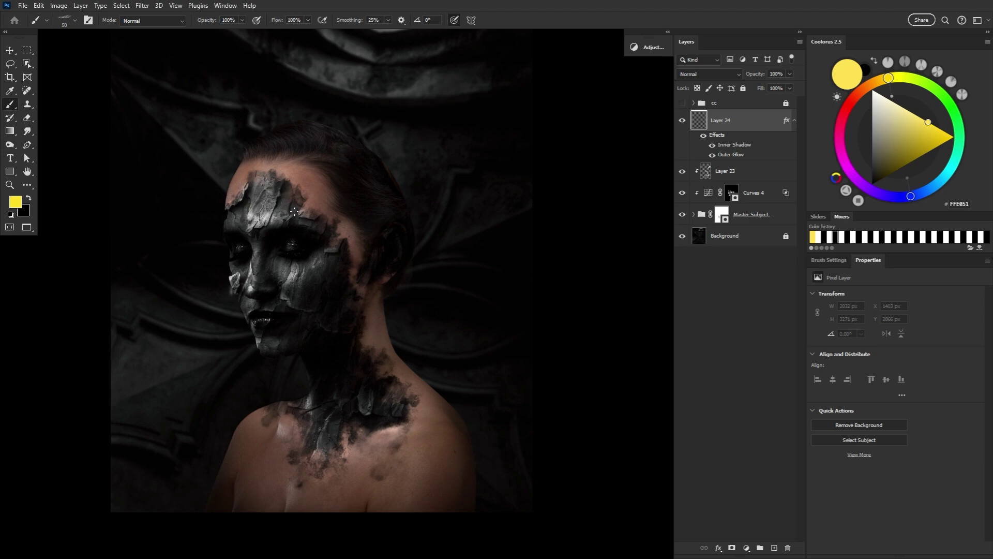
mouse_move(294, 211)
mouse_down()
mouse_move(274, 274)
mouse_move(324, 352)
mouse_move(288, 389)
mouse_up()
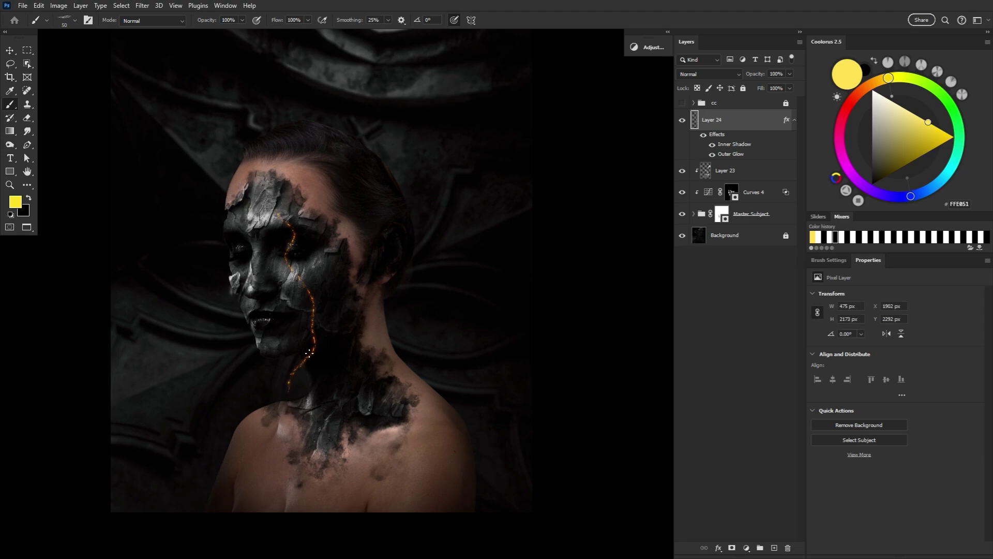
key(ctrl+z)
Step: Paint short glowing cracks on the cheek and along the jawline with the 50 px Texture brush, undoing stray strokes
key(z)
click(312, 284)
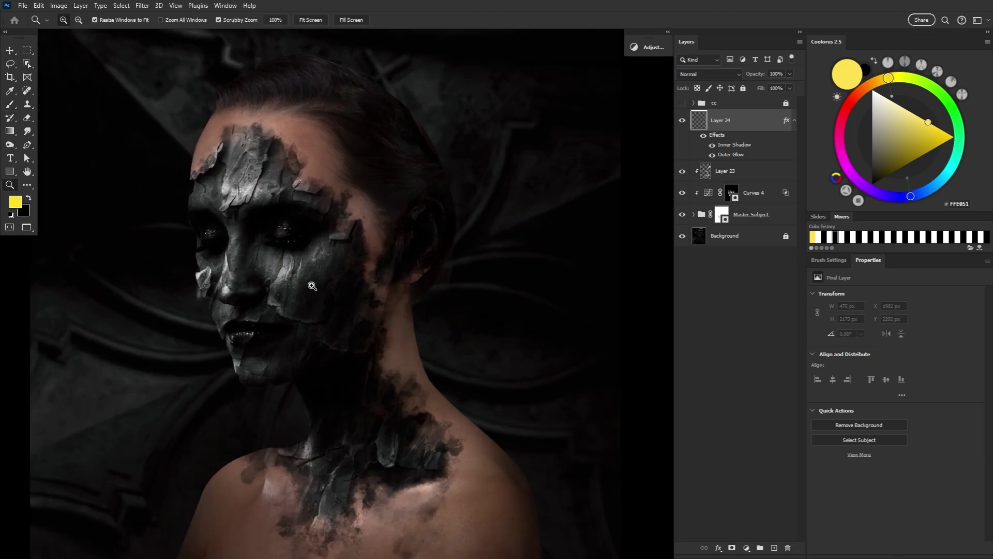
click(10, 103)
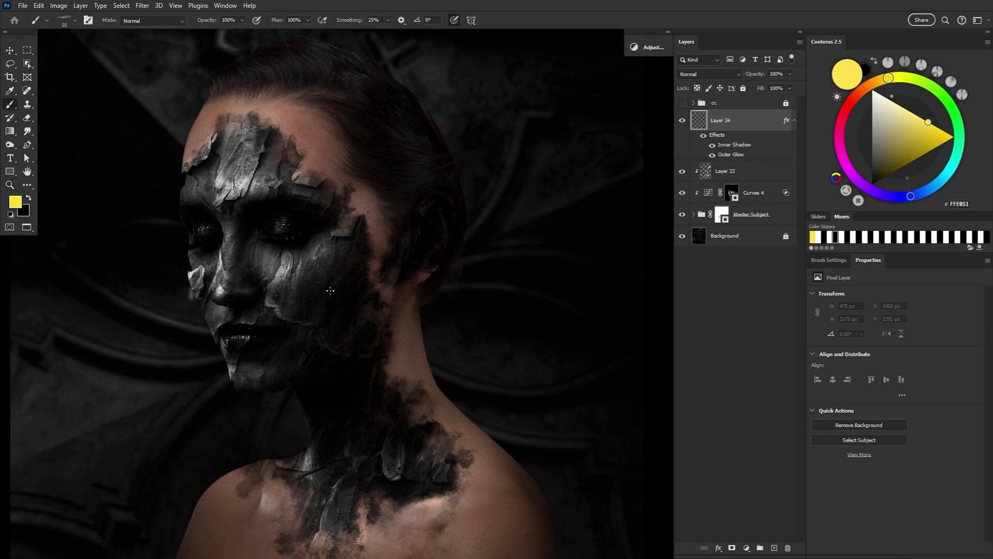
mouse_move(330, 291)
mouse_down()
mouse_move(332, 278)
mouse_move(321, 315)
mouse_up()
key(ctrl+z)
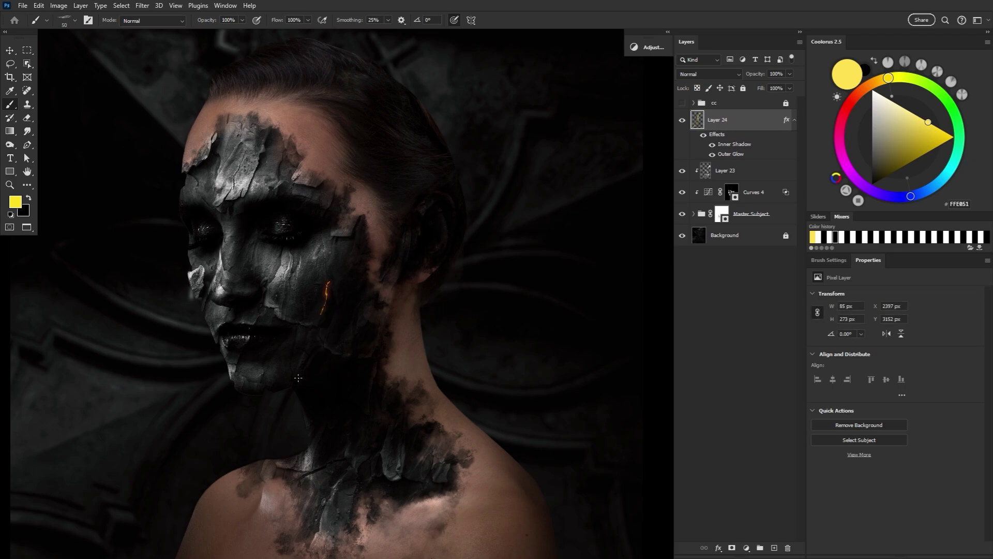
drag(297, 382, 319, 347)
Step: Enlarge the brush and paint a glowing crack across the bark at the base of the neck
drag(343, 465, 363, 454)
key(ctrl+z)
key(bracketright)
key(bracketright)
key(bracketright)
key(bracketright)
key(bracketright)
key(bracketright)
key(bracketright)
mouse_move(312, 473)
mouse_down()
mouse_move(354, 427)
mouse_move(348, 448)
mouse_move(359, 428)
mouse_move(395, 479)
mouse_move(406, 464)
mouse_move(385, 413)
mouse_move(410, 451)
mouse_move(368, 414)
mouse_up()
Step: Paint glowing cracks up the side of the neck with brush sizes between 50 and 150 px, undoing unwanted strokes
key(bracketleft)
key(bracketleft)
key(bracketleft)
key(bracketleft)
key(bracketleft)
key(bracketleft)
click(386, 474)
key(ctrl+z)
key(bracketright)
key(bracketright)
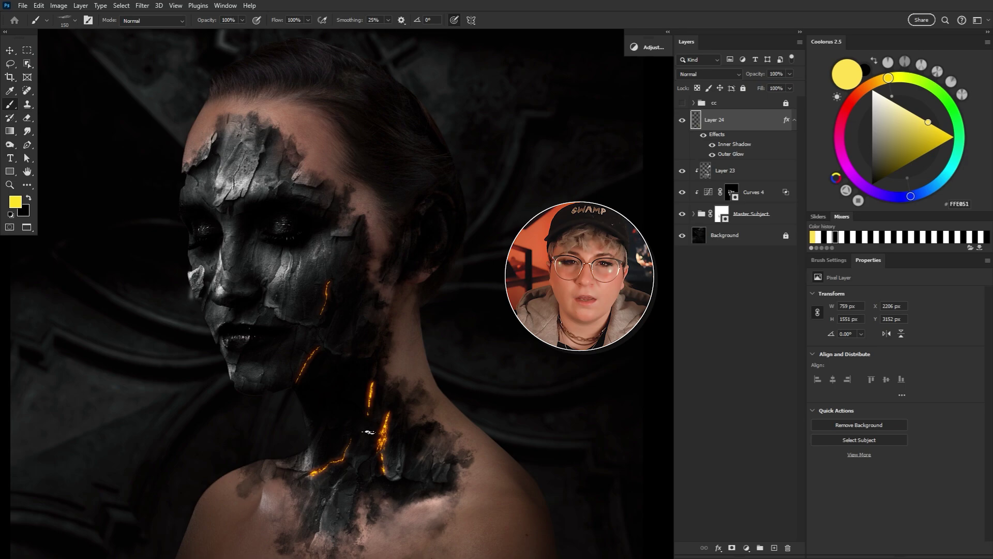
key(ctrl+z)
key(bracketleft)
key(bracketleft)
key(bracketleft)
key(bracketleft)
key(bracketleft)
Step: Set the brush's Shape Dynamics minimum diameter to 29% and paint thin glowing cracks on the neck bark
click(828, 260)
click(841, 305)
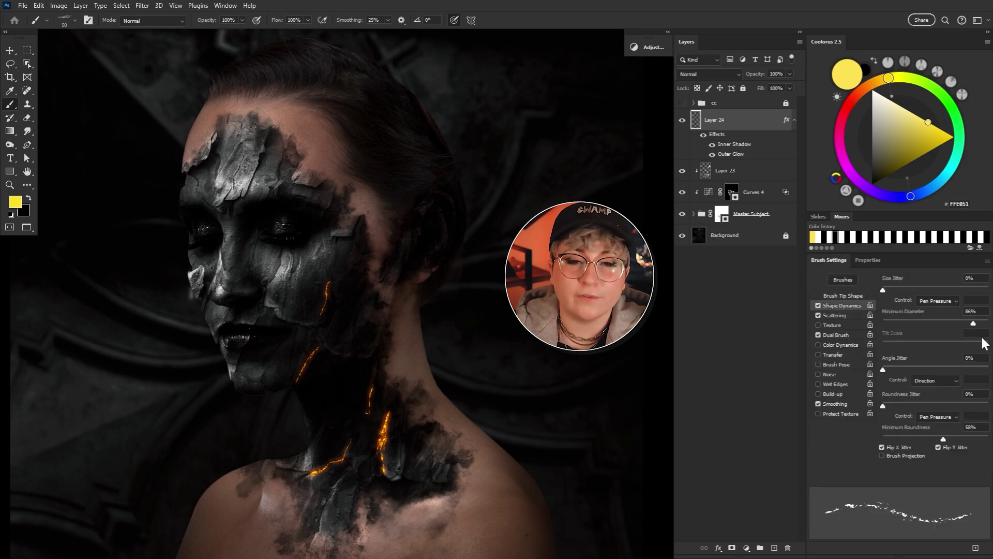
drag(400, 471, 402, 449)
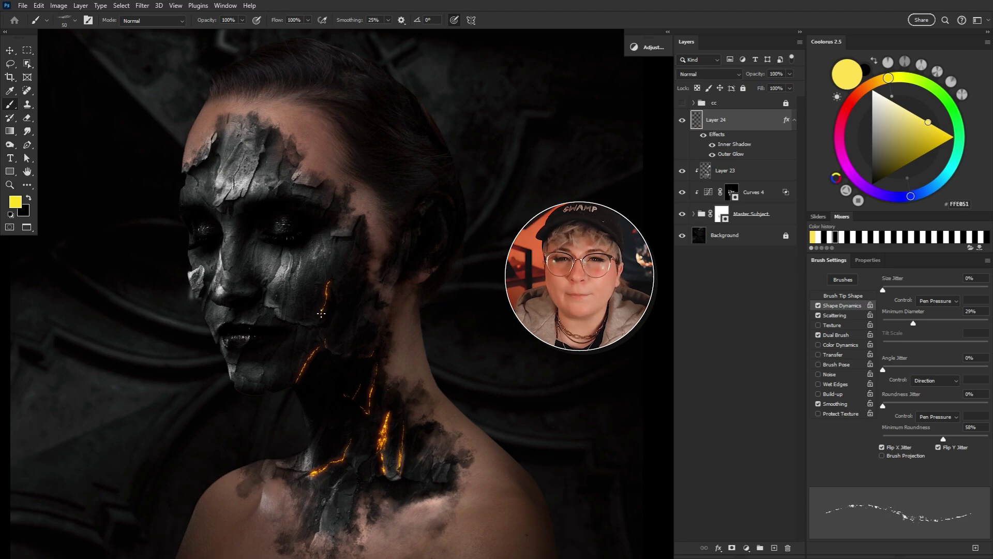
Step: Enlarge the brush up to 175 px and paint glowing cracks down the chest and on the bark near the shoulder
key(bracketright)
key(bracketright)
key(bracketright)
key(bracketright)
key(bracketright)
key(bracketright)
key(bracketright)
drag(334, 496, 348, 465)
drag(369, 505, 375, 447)
key(bracketright)
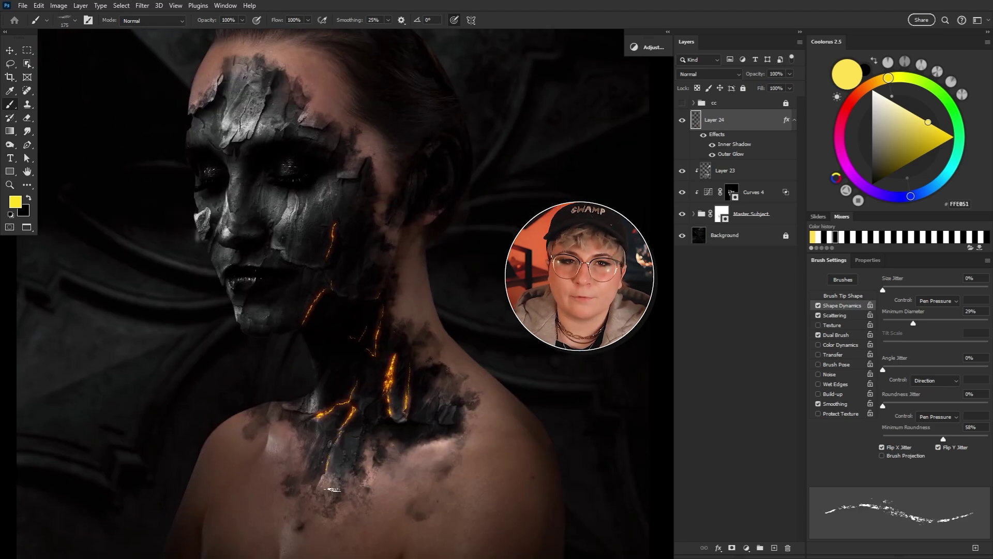
drag(320, 482, 329, 456)
drag(455, 427, 457, 410)
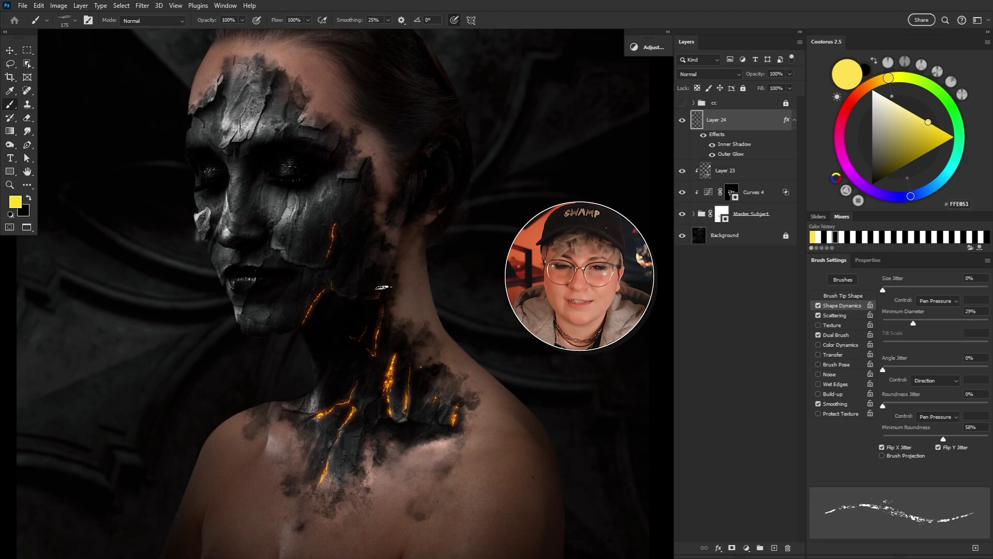
Step: Add glowing cracks below the ear and along the cheek's bark edge, undoing oversized strokes and reducing the brush to 100 px
drag(388, 288, 385, 281)
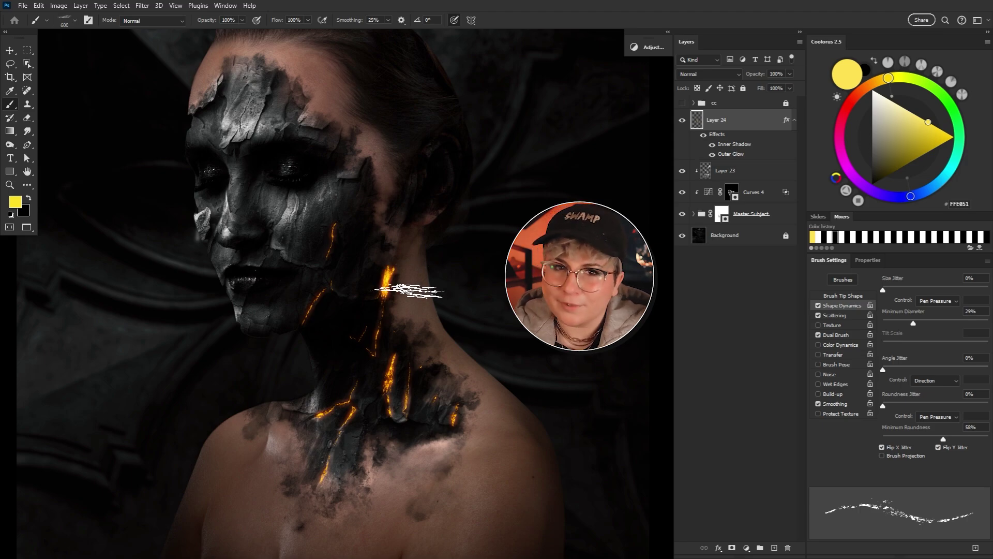
drag(325, 302, 317, 313)
key(ctrl+z)
drag(337, 268, 339, 240)
key(bracketleft)
key(bracketleft)
key(bracketleft)
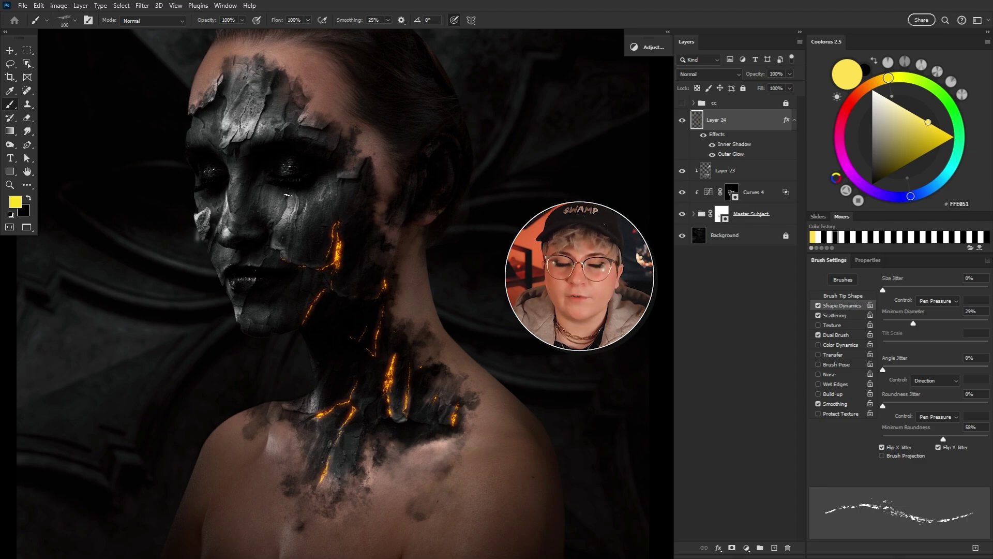
Step: Paint glowing cracks below the eye and across the chest and collarbone bark with brush sizes from 100 to 400 px
key(bracketright)
key(bracketright)
key(bracketright)
drag(366, 423, 357, 448)
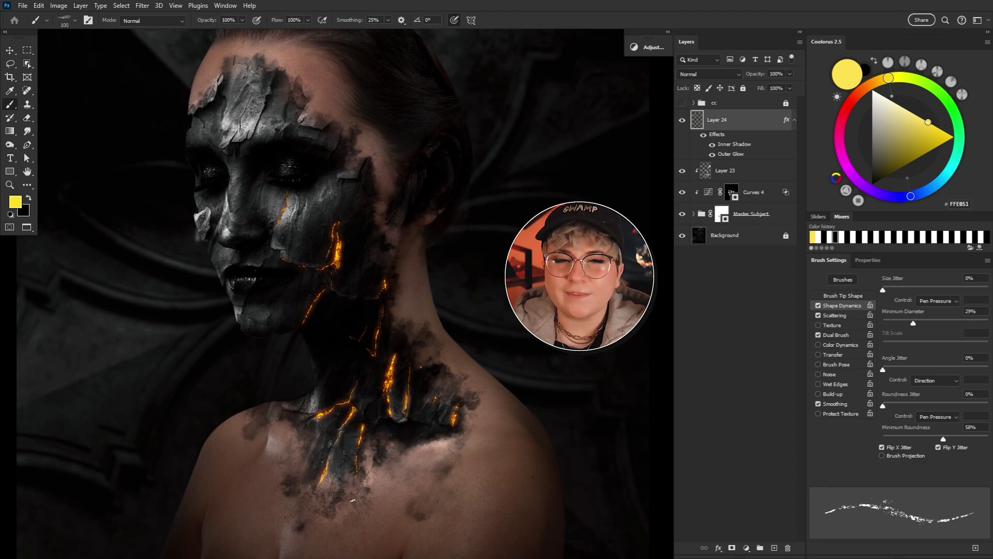
key(bracketright)
key(bracketright)
key(bracketright)
key(bracketright)
key(bracketright)
key(bracketright)
key(bracketright)
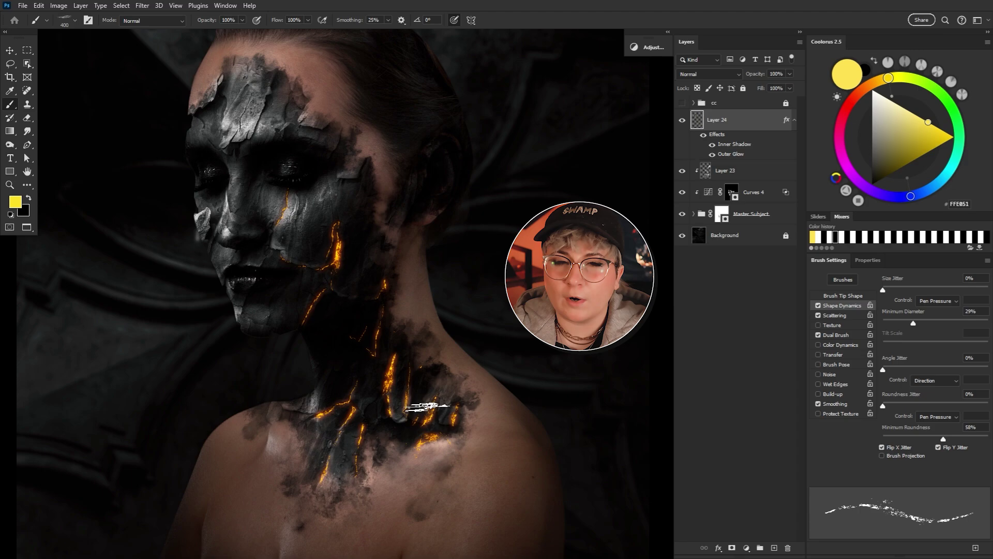
Step: Paint glowing cracks along the forehead bark and the nose, reducing the brush from 100 to 70 px
key(bracketleft)
key(bracketleft)
key(bracketleft)
key(bracketleft)
key(bracketleft)
key(bracketleft)
key(bracketleft)
key(bracketleft)
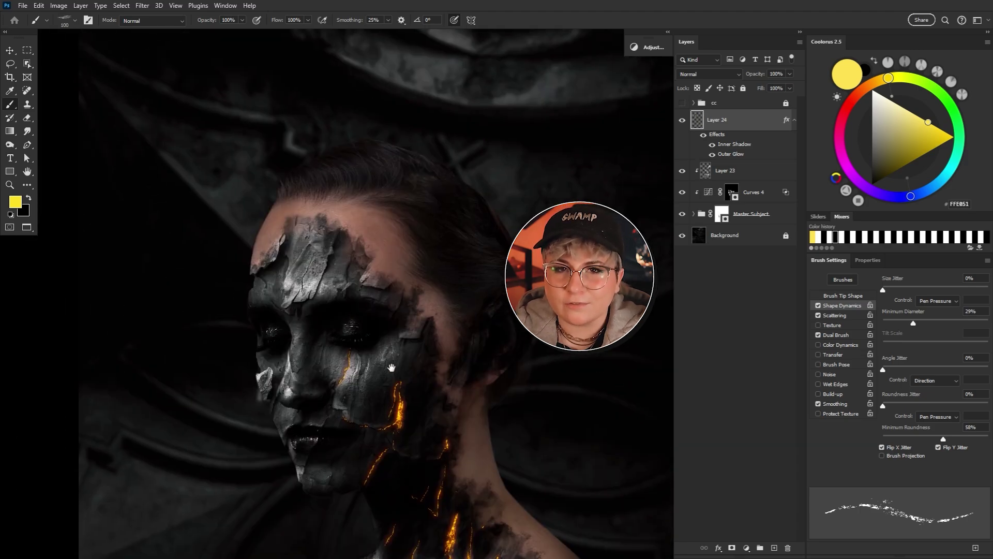
mouse_move(331, 243)
mouse_down()
mouse_move(310, 295)
mouse_move(287, 307)
mouse_up()
key(bracketleft)
key(bracketleft)
drag(282, 253, 257, 274)
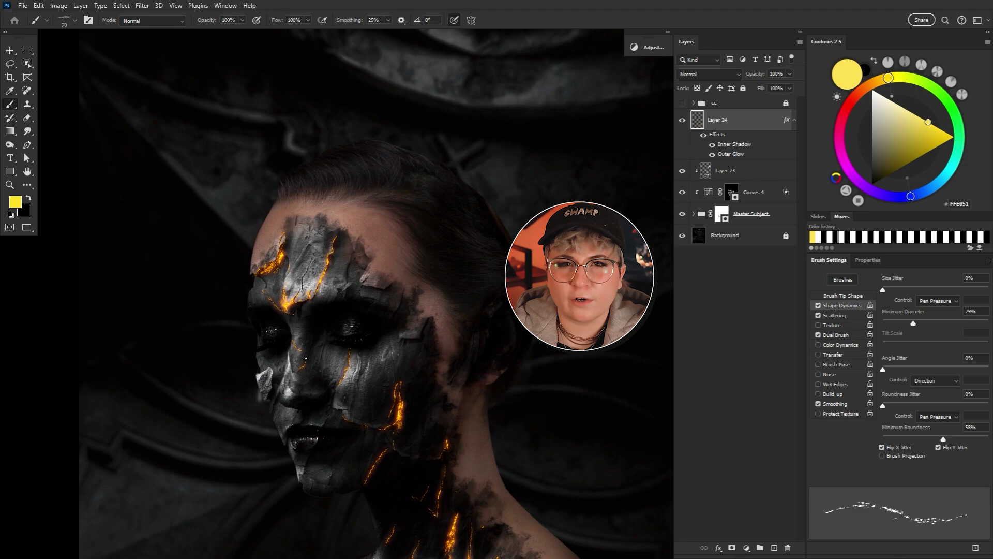
key(bracketleft)
key(bracketleft)
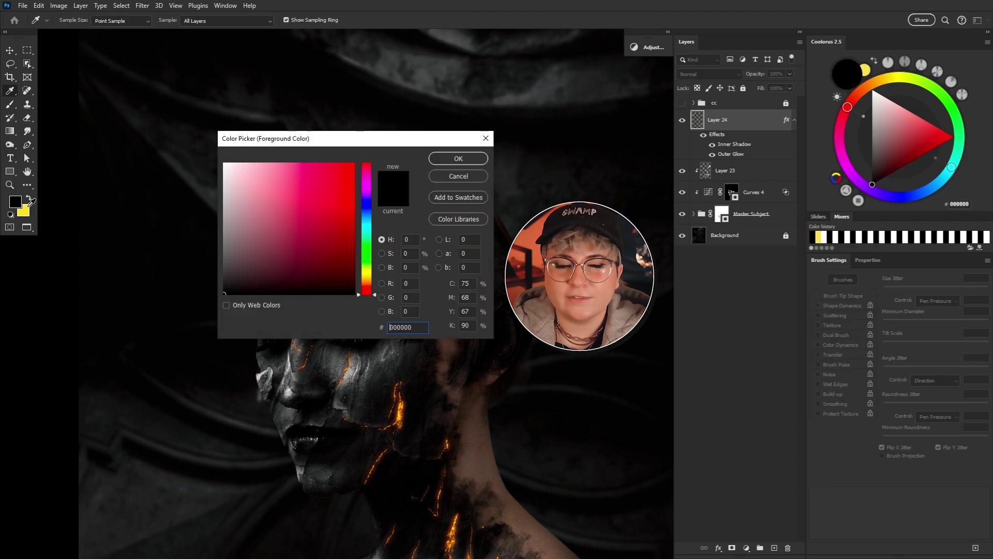
Step: Set the foreground color to the saturated orange FFA800
click(369, 281)
key(Return)
drag(398, 341, 398, 335)
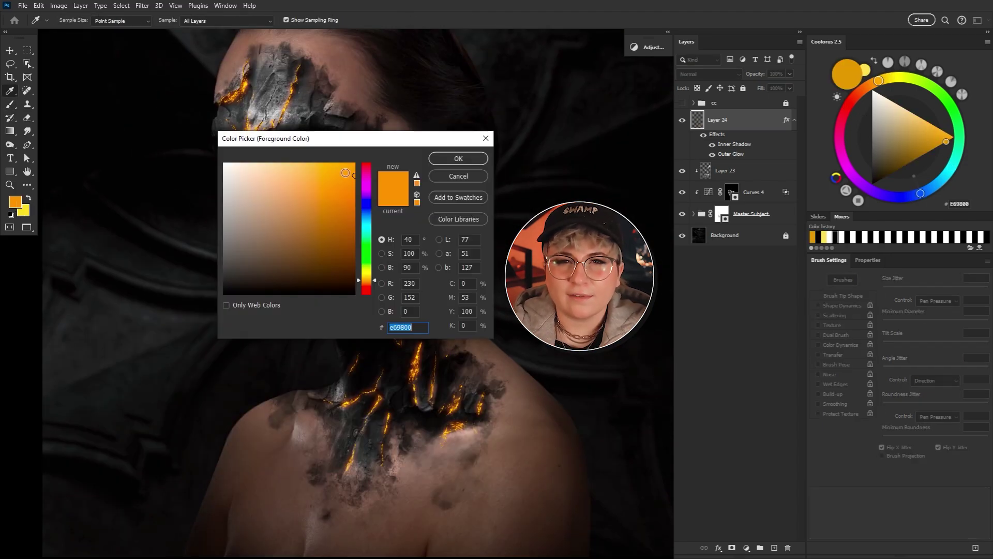
click(354, 162)
key(Return)
Step: Paint orange glowing cracks on the chest and collarbone bark, enlarging the brush and undoing the unwanted strokes
drag(361, 428, 336, 479)
mouse_move(339, 445)
mouse_down()
mouse_move(362, 422)
mouse_move(285, 421)
mouse_up()
key(ctrl+z)
mouse_move(487, 395)
mouse_down()
mouse_move(480, 413)
mouse_move(440, 434)
mouse_up()
key(bracketright)
key(bracketright)
key(bracketright)
key(bracketright)
key(ctrl+z)
key(ctrl+z)
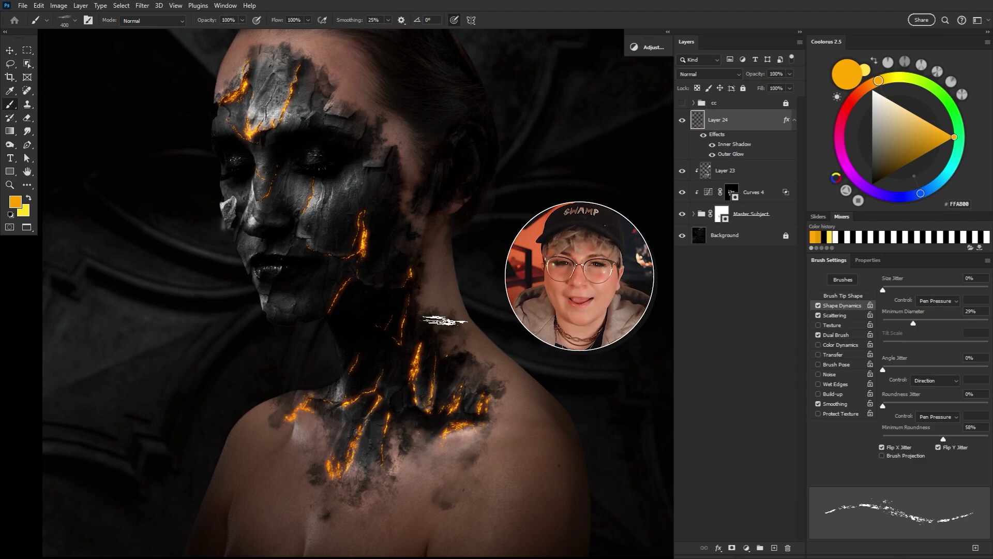
Step: Paint glowing cracks along the temple and outer brow bark, reducing the brush to 90 px
key(bracketleft)
key(bracketleft)
key(bracketleft)
key(bracketleft)
key(bracketleft)
key(bracketleft)
key(bracketleft)
mouse_move(412, 219)
mouse_down()
mouse_move(457, 363)
mouse_move(449, 331)
mouse_up()
mouse_move(406, 282)
mouse_down()
mouse_move(432, 257)
mouse_move(397, 281)
mouse_move(399, 253)
mouse_up()
key(bracketleft)
key(bracketleft)
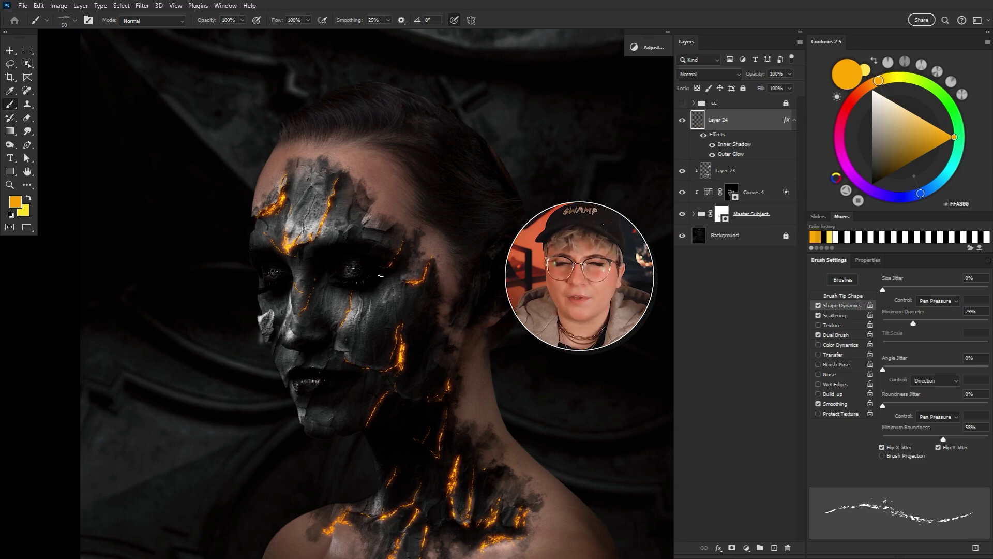
Step: Paint thin glowing cracks on the upper lip, the far cheek and the neck, reducing the brush to 60 px
click(310, 377)
key(bracketleft)
key(bracketleft)
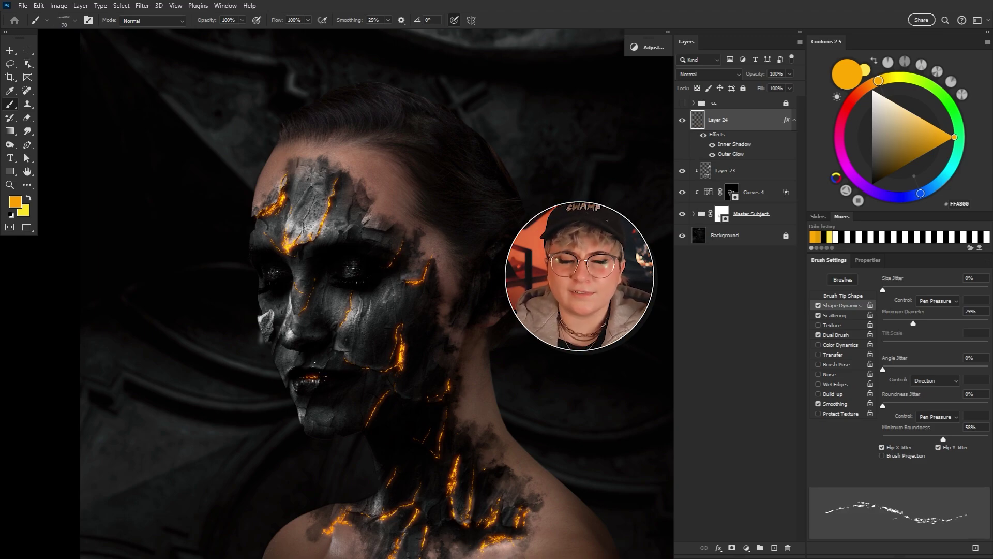
key(bracketright)
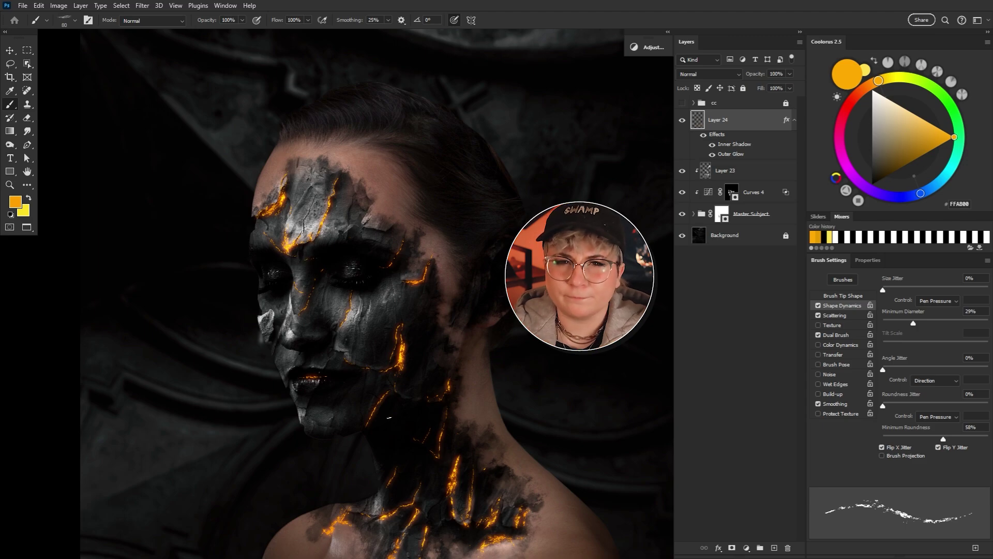
key(bracketleft)
drag(269, 340, 278, 323)
drag(441, 517, 401, 388)
key(bracketleft)
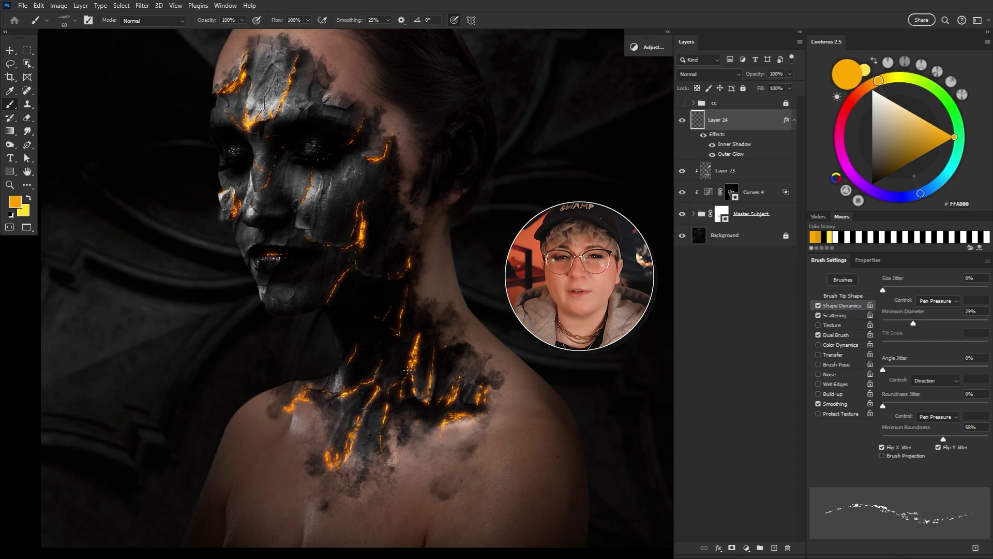
Step: Add glowing cracks at the forehead bark's edge, mouth, chin and jawline, enlarging the brush to 200 px
drag(325, 91, 345, 191)
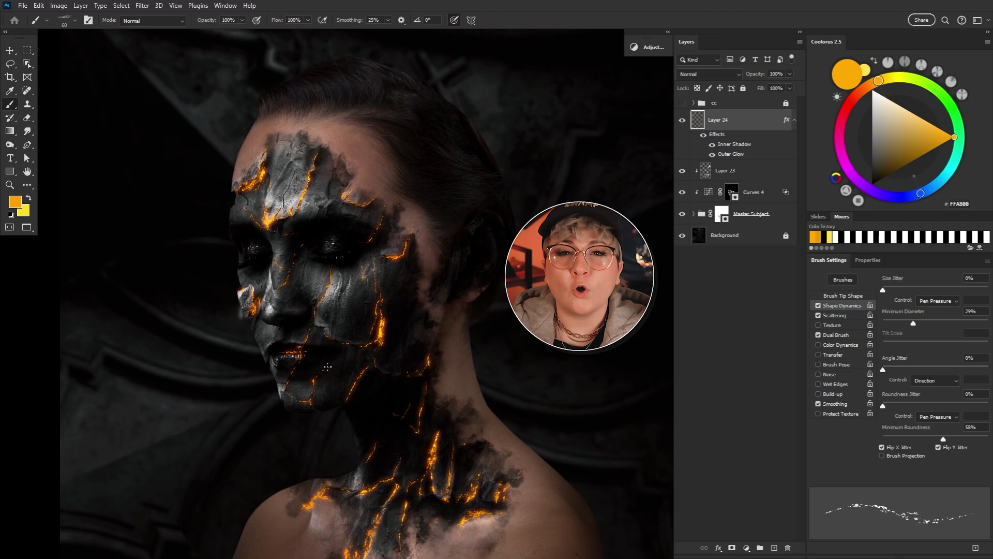
mouse_move(477, 371)
mouse_down()
mouse_move(457, 266)
mouse_move(482, 325)
mouse_move(384, 326)
mouse_move(370, 340)
mouse_up()
key(])
key(])
key(])
key(])
key(])
key(])
key(])
key(])
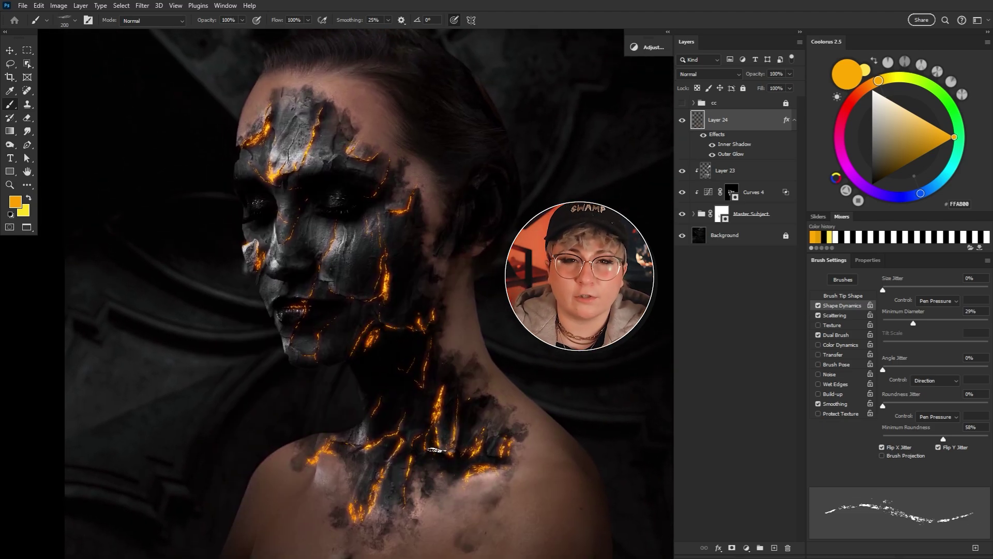
Step: Paint glowing cracks over the ear, reducing the brush to 80 px
key(bracketleft)
key(bracketleft)
key(bracketleft)
key(bracketleft)
key(bracketleft)
key(bracketleft)
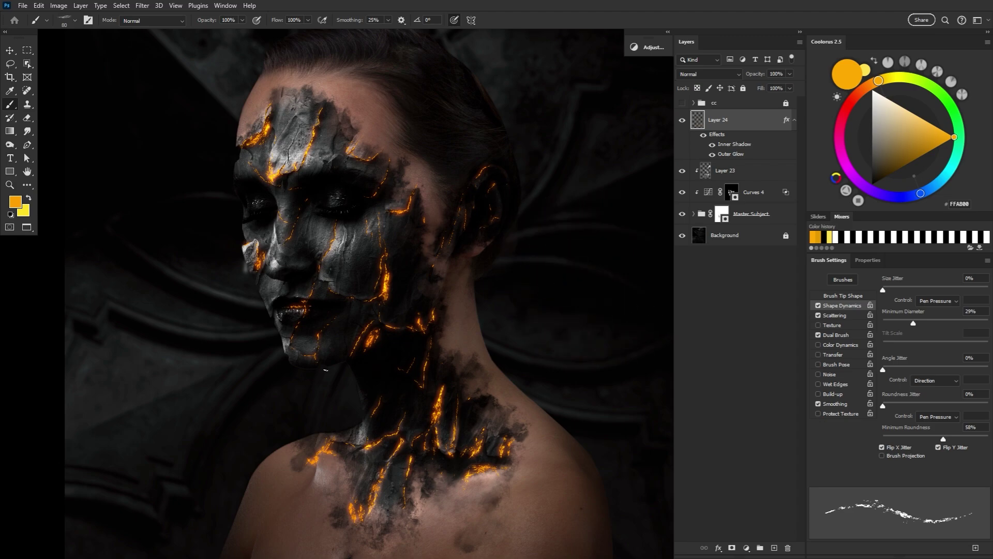
Step: Switch to the yellow FFE051 and paint fine accents in the cracks around the mouth and chin with a 70–80 px brush
key(x)
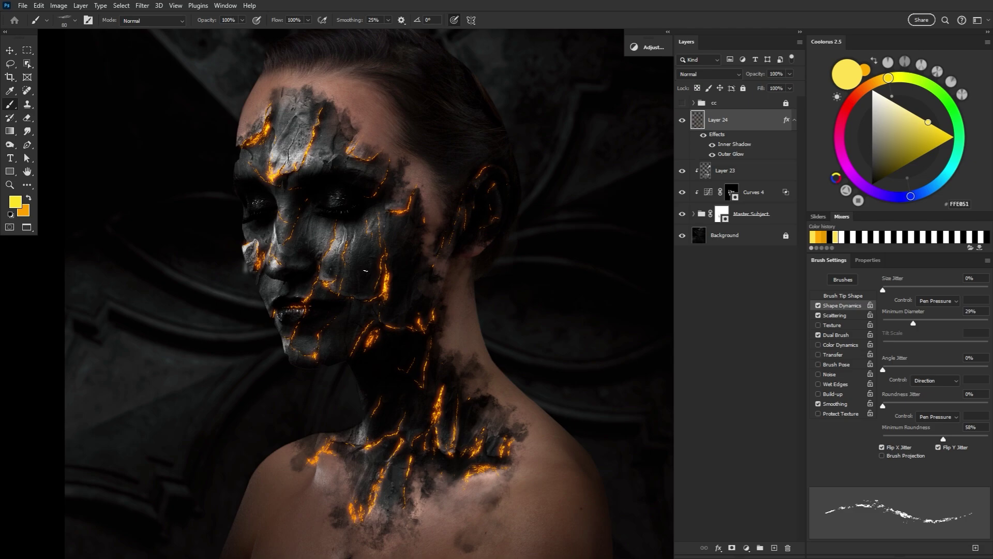
drag(292, 305, 308, 301)
key(bracketleft)
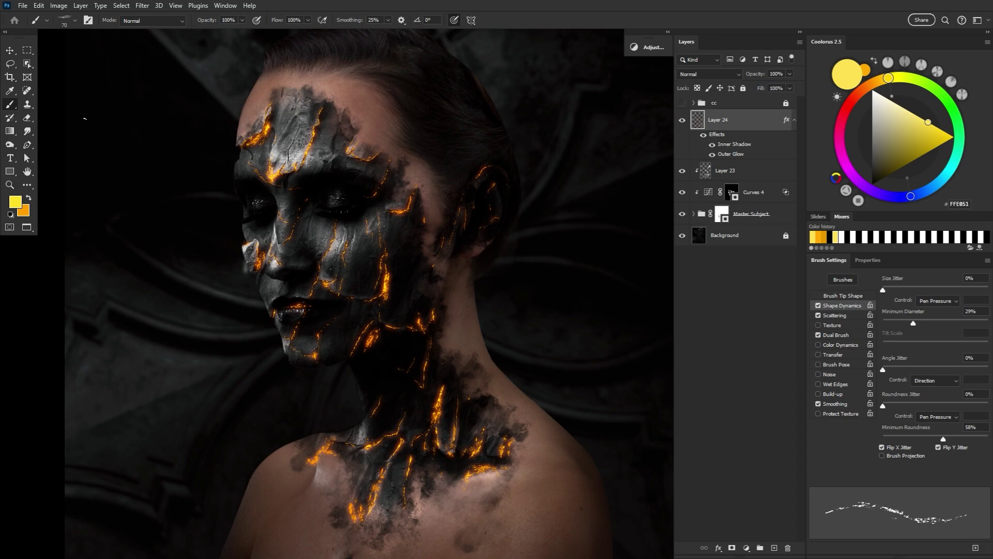
Step: Smudge the cracks on the cheek using the Smudge tool at 48% strength and a 60 px brush
click(28, 131)
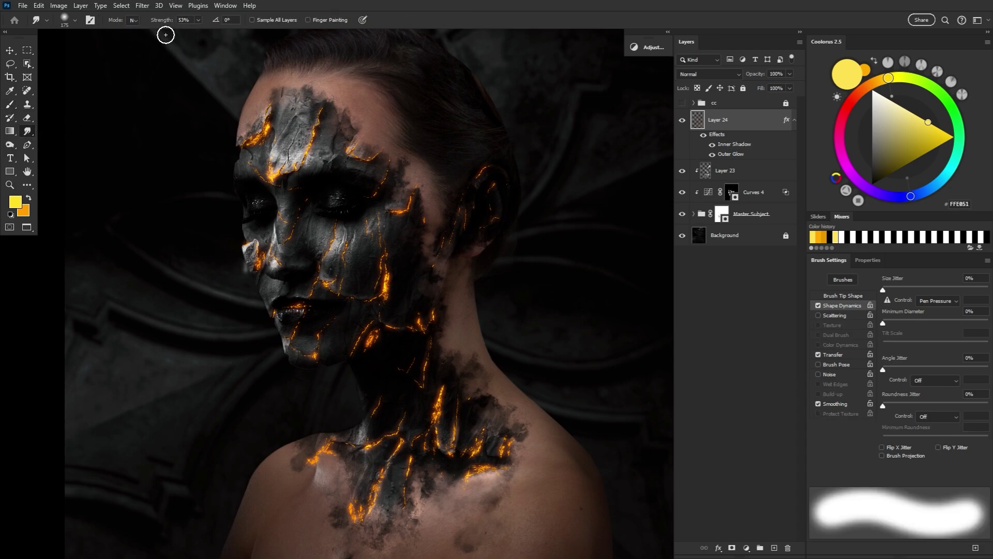
drag(168, 20, 165, 21)
key(bracketleft)
key(bracketleft)
key(bracketleft)
key(bracketleft)
key(bracketleft)
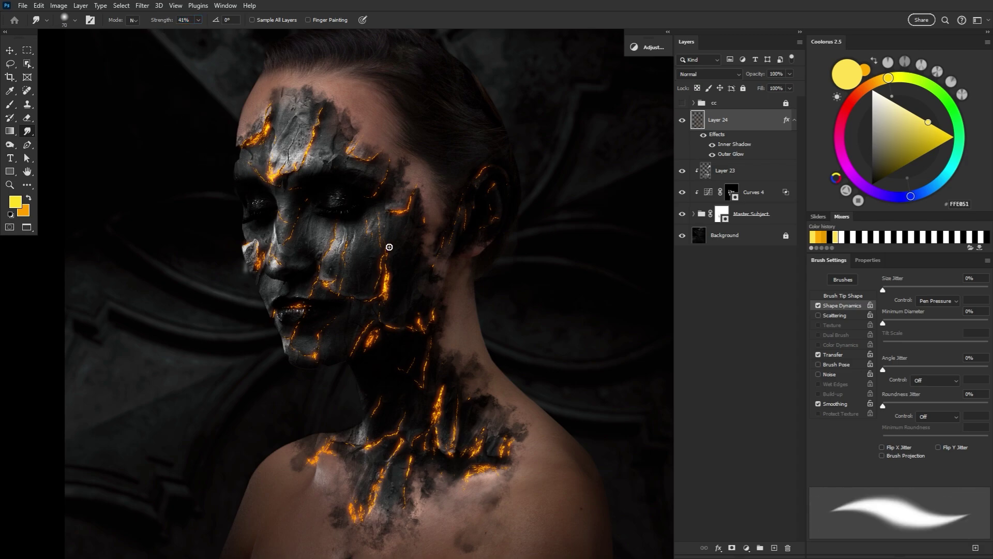
key(4)
key(8)
key(bracketleft)
key(bracketleft)
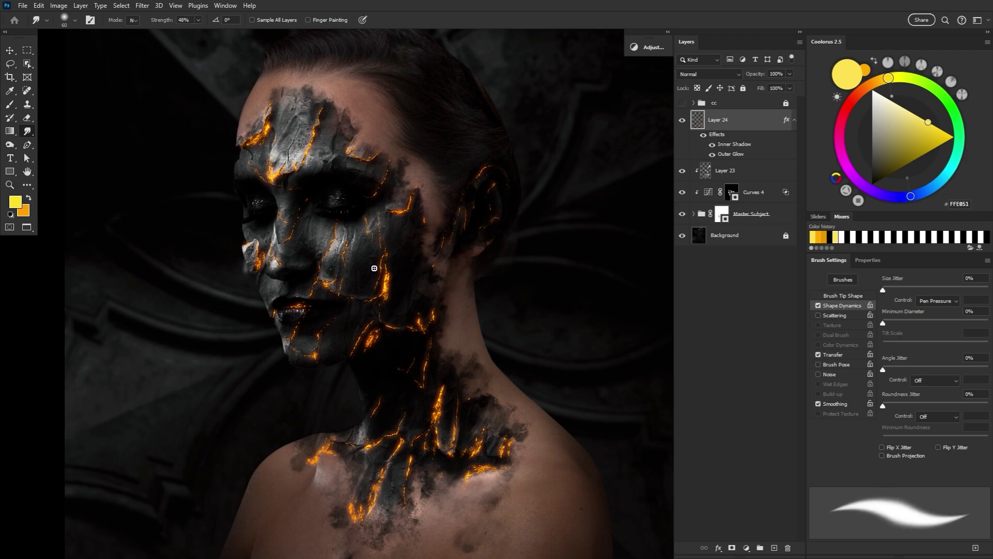
Step: Smudge the cracks on the neck, shoulder bark and collarbone with brush sizes between 300 and 50 px
key(bracketright)
key(bracketright)
key(bracketright)
key(bracketright)
key(bracketright)
key(bracketright)
key(bracketright)
key(bracketright)
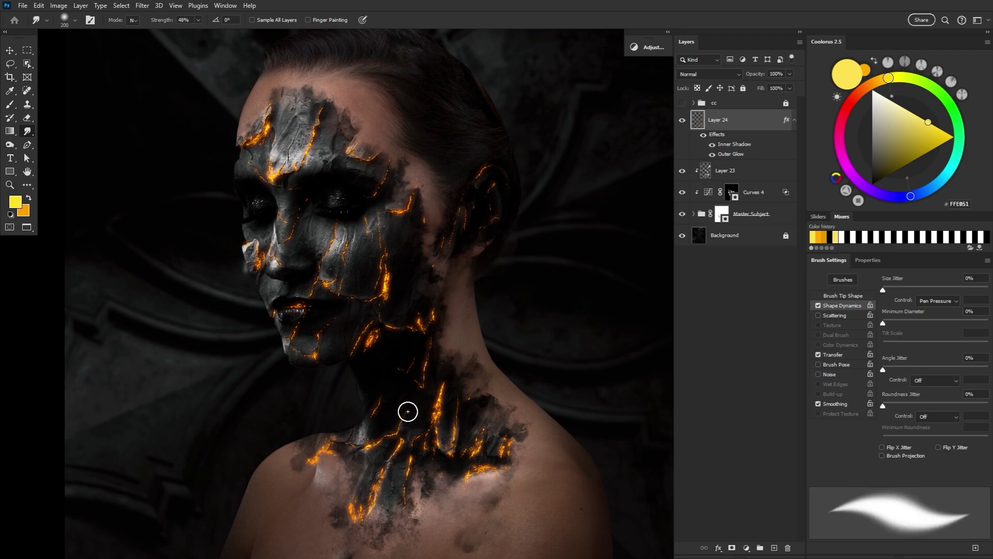
key(bracketright)
key(bracketright)
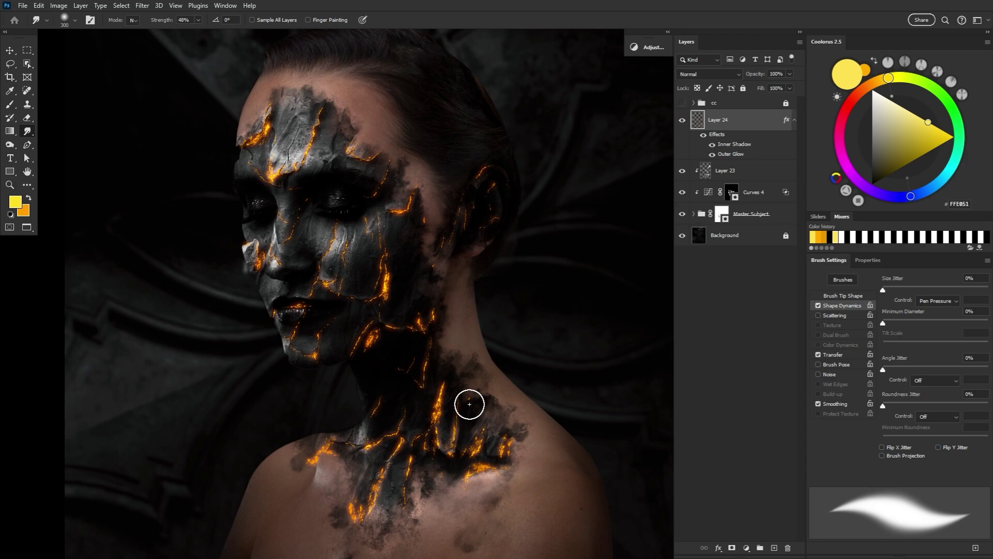
key(bracketleft)
key(bracketleft)
key(bracketleft)
key(bracketleft)
key(bracketleft)
key(bracketleft)
key(bracketleft)
key(bracketleft)
key(bracketleft)
key(bracketleft)
key(bracketleft)
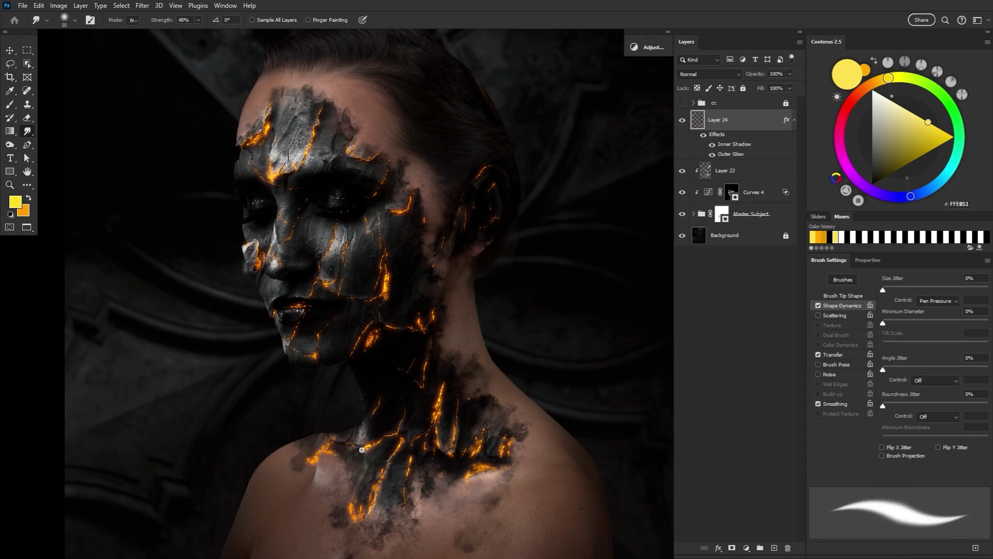
Step: Continue smudging the cracks below the jaw and down the neck, enlarging the brush from 125 px up to 1300 px
key(bracketright)
key(bracketright)
key(bracketright)
key(bracketright)
key(bracketright)
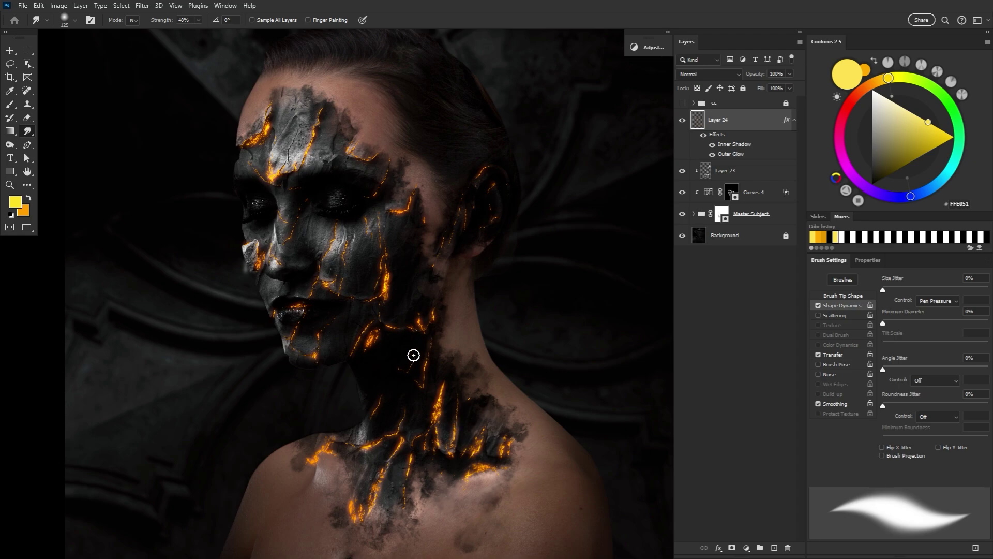
key(bracketright)
key(bracketleft)
key(bracketright)
key(bracketright)
key(bracketright)
key(bracketright)
key(bracketright)
key(bracketright)
key(bracketright)
key(bracketright)
key(bracketright)
key(bracketright)
key(bracketright)
key(bracketright)
key(bracketright)
key(bracketright)
key(bracketright)
key(bracketright)
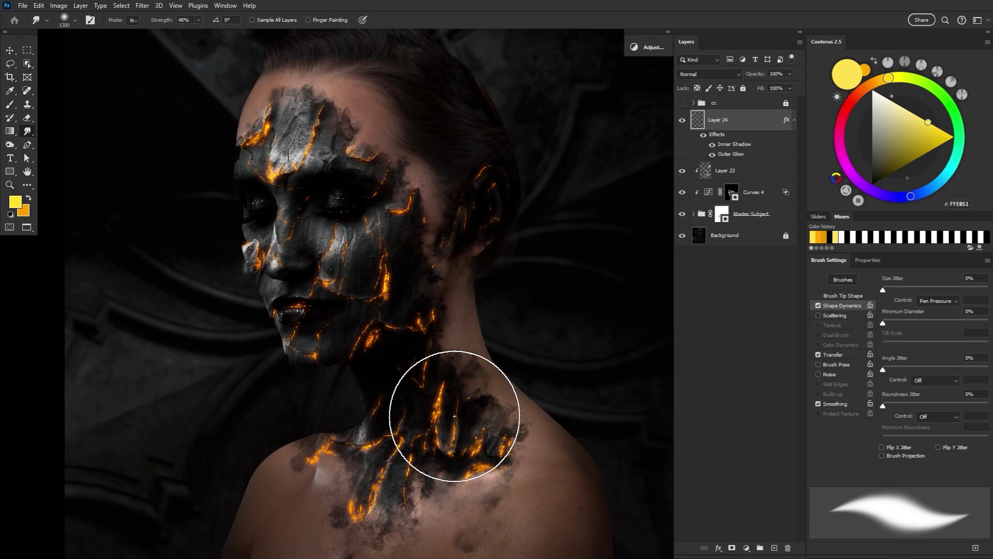
Step: Refine the chest and jawline cracks by smudging them with a small brush of 70 to 90 px
key(bracketleft)
key(bracketleft)
key(bracketleft)
key(bracketleft)
key(bracketleft)
key(bracketleft)
key(bracketleft)
key(bracketleft)
key(bracketleft)
key(bracketleft)
key(bracketleft)
key(bracketleft)
key(bracketleft)
key(bracketleft)
key(bracketleft)
key(bracketleft)
key(bracketleft)
key(bracketleft)
key(bracketleft)
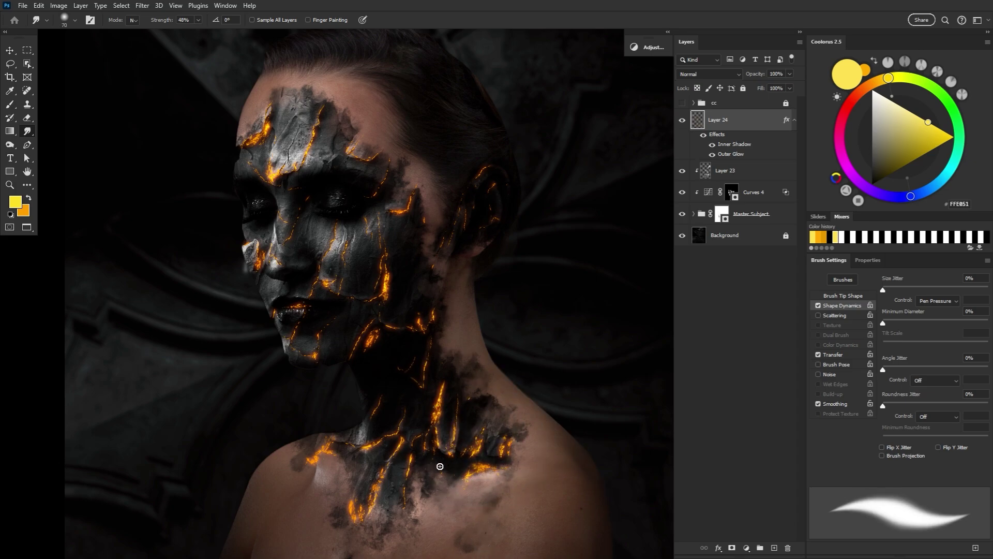
key(bracketright)
key(bracketright)
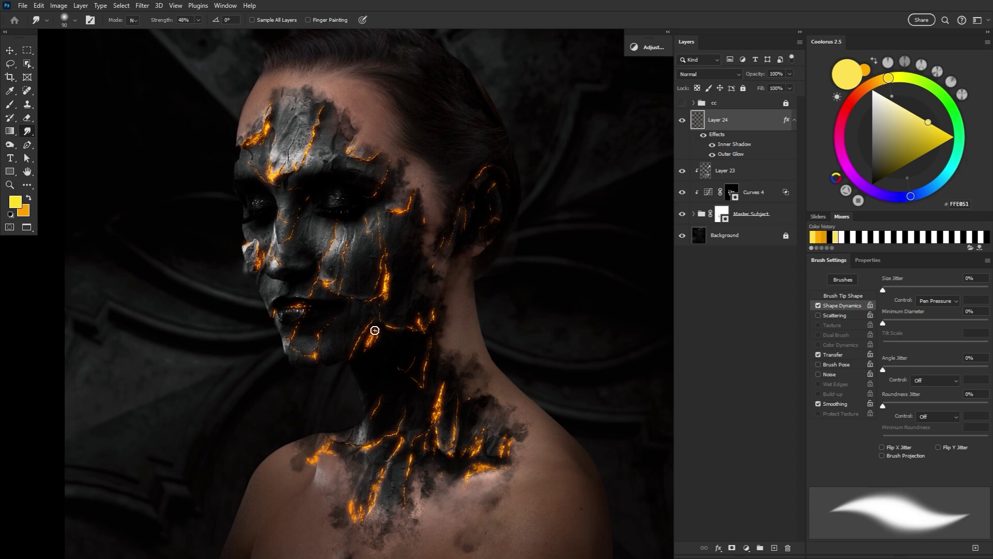
Step: Return to the Brush tool and paint extra glowing cracks on the chest, shoulder edge and side of the neck at 250 to 70 px
key(b)
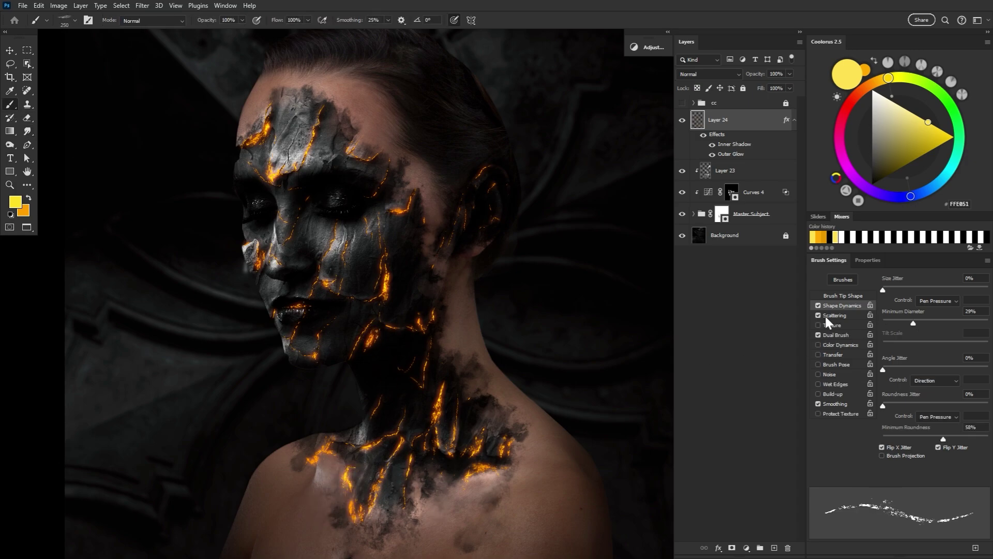
click(842, 297)
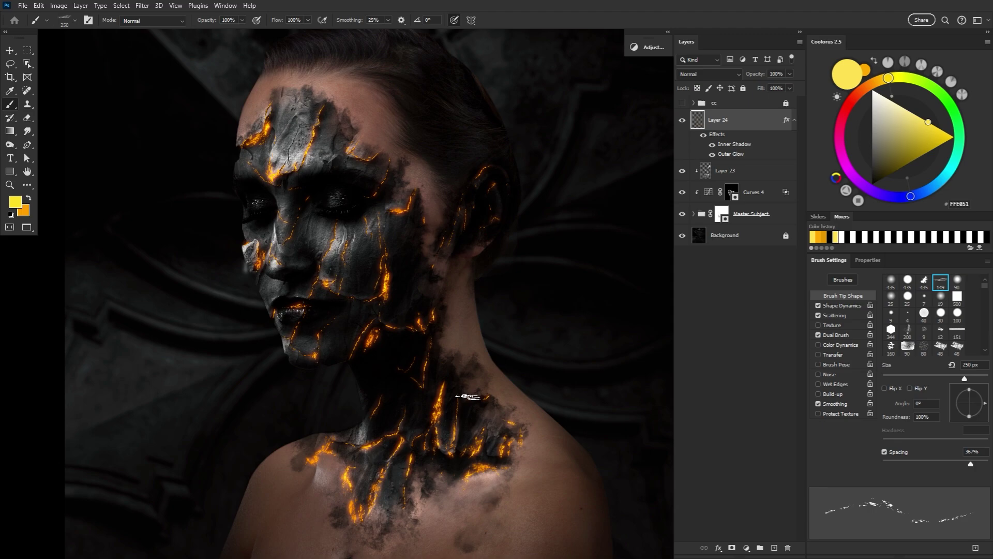
key(bracketleft)
key(bracketleft)
key(bracketleft)
key(bracketleft)
key(bracketleft)
key(bracketleft)
key(bracketleft)
key(bracketleft)
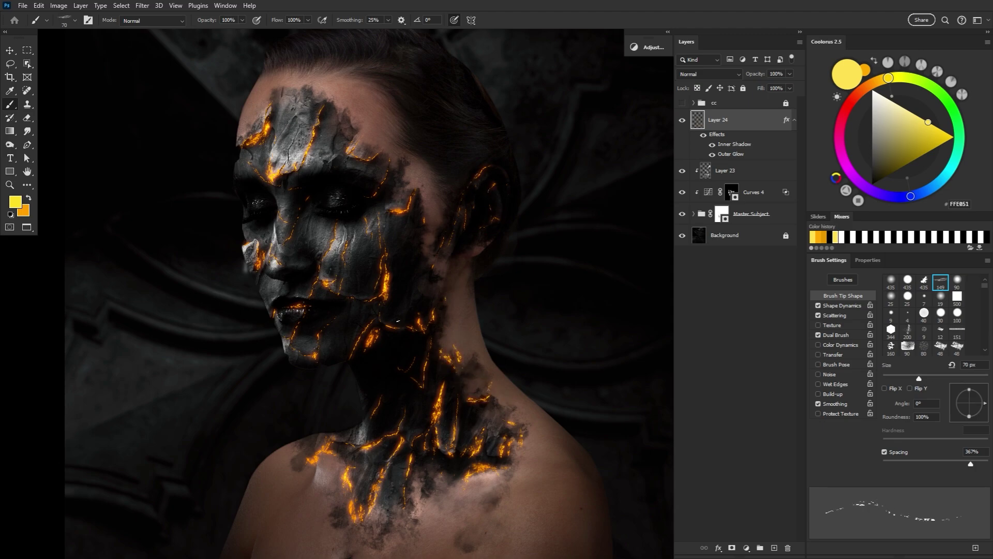
Step: Touch up the cracks with a larger brush, and smudge the new neck and shoulder cracks at 48% strength
key(bracketright)
key(bracketright)
click(27, 131)
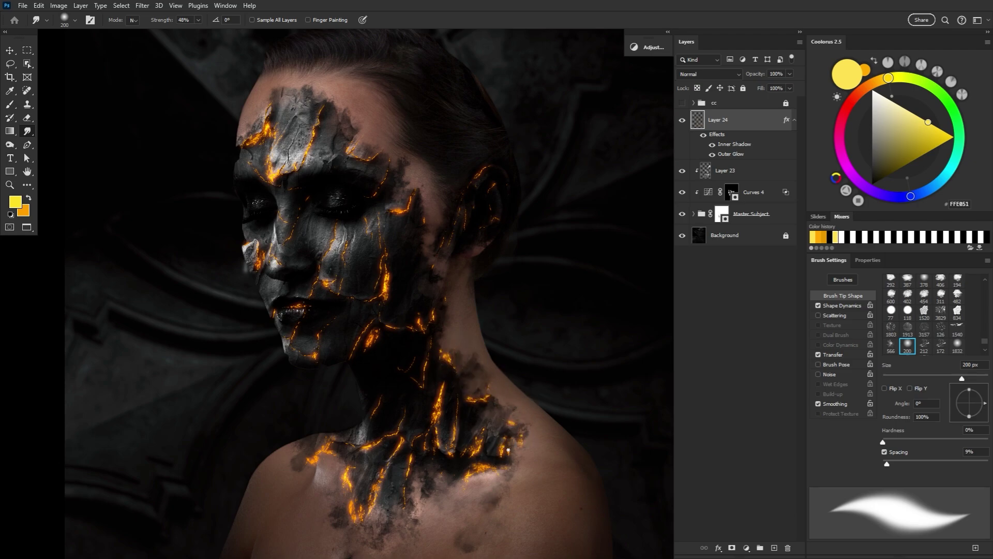
key(bracketleft)
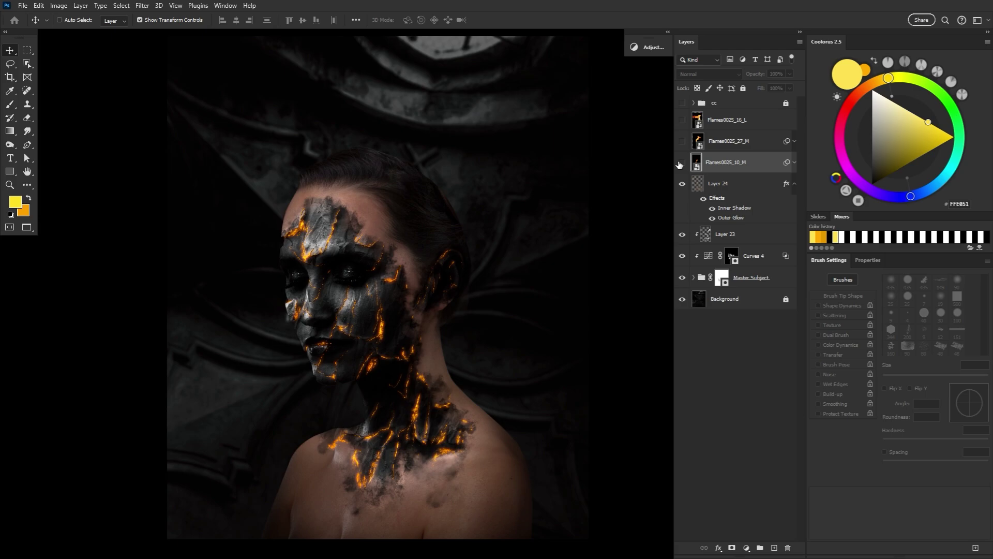
Step: Show the layers Flames0025_10_M, Flames0025_27_M and Flames0025_16_L and set their blend mode to Screen
click(683, 164)
click(682, 142)
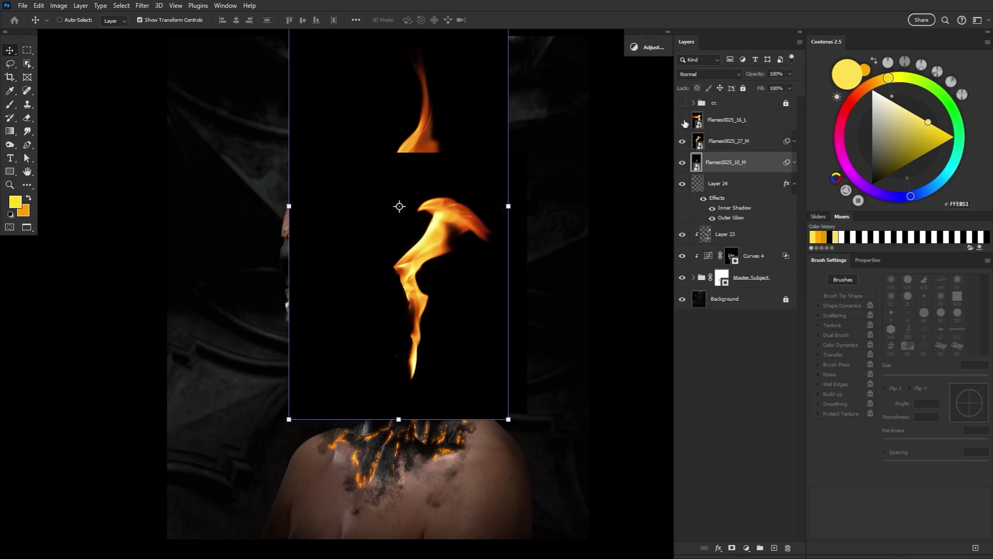
click(683, 121)
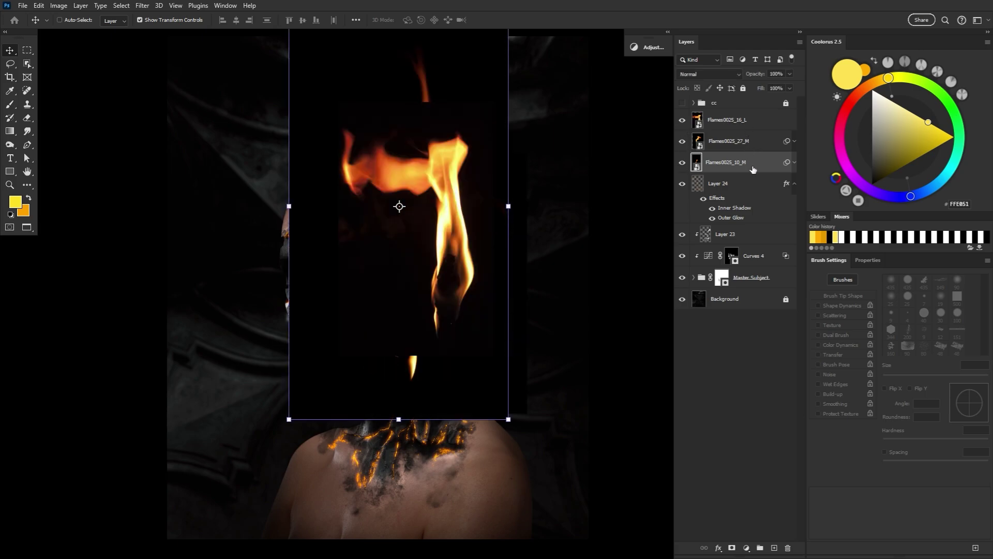
shift+click(758, 142)
shift+click(759, 129)
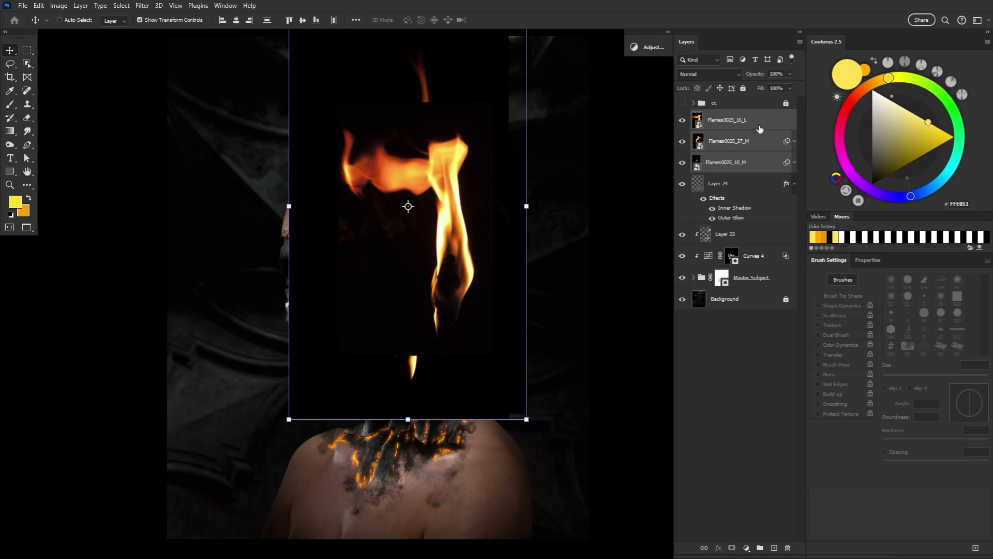
click(715, 75)
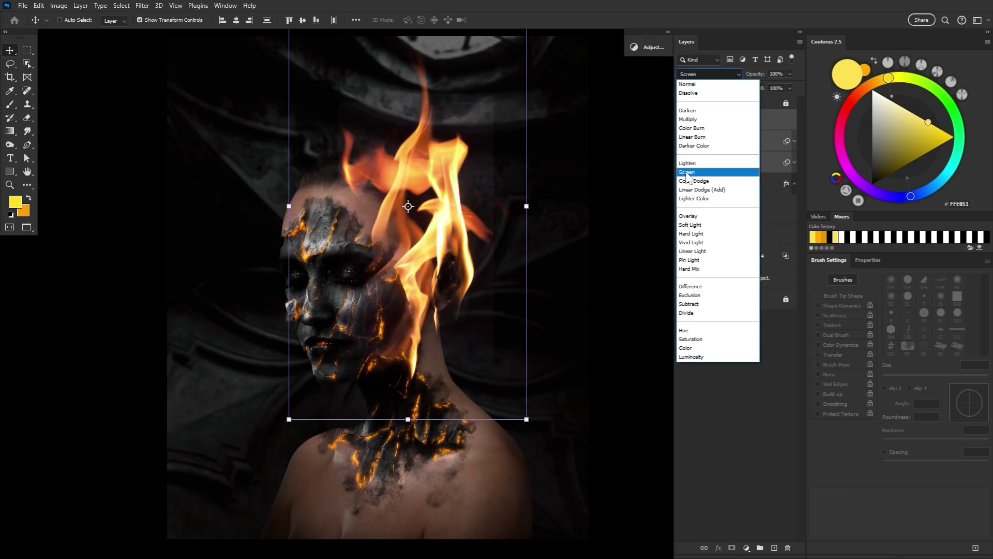
click(691, 173)
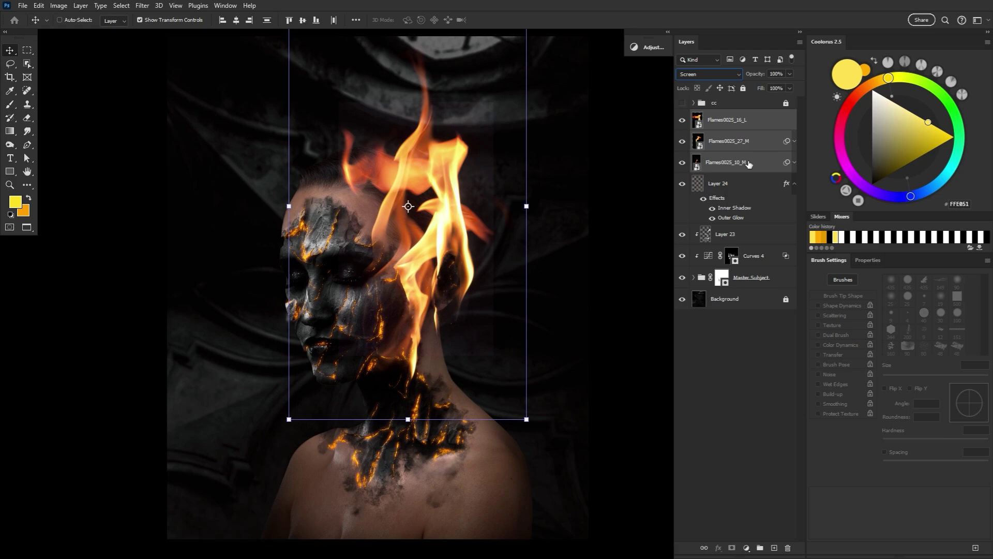
Step: Apply a Curves adjustment to the Flames0025_16_L layer, moving the black point to input 12, output 0
click(749, 164)
click(756, 129)
click(58, 5)
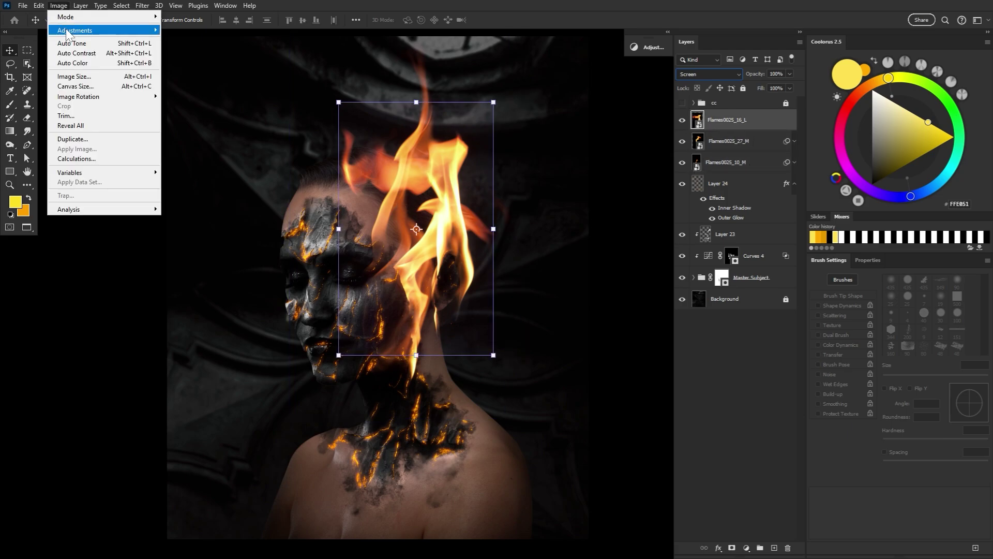
mouse_move(68, 31)
click(231, 51)
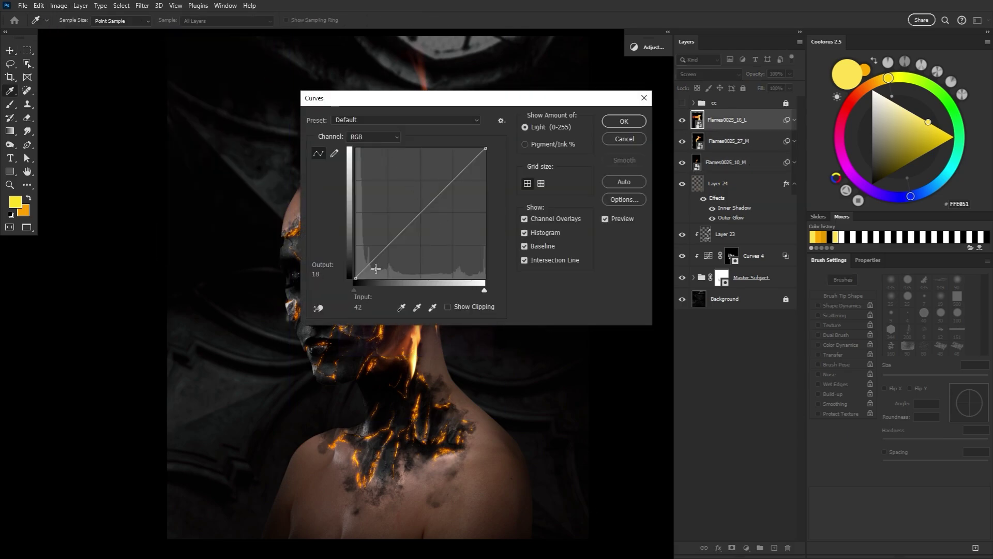
drag(355, 277, 362, 277)
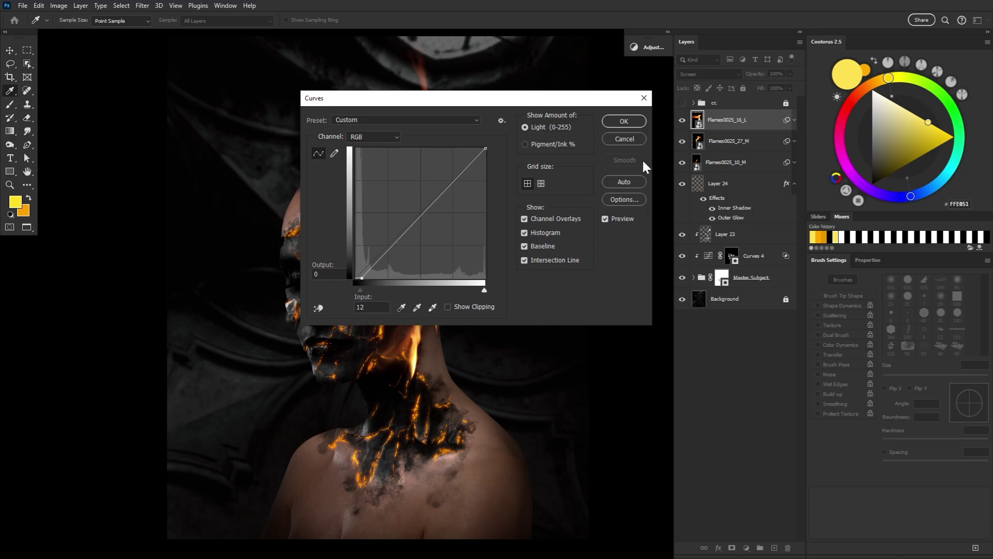
click(640, 125)
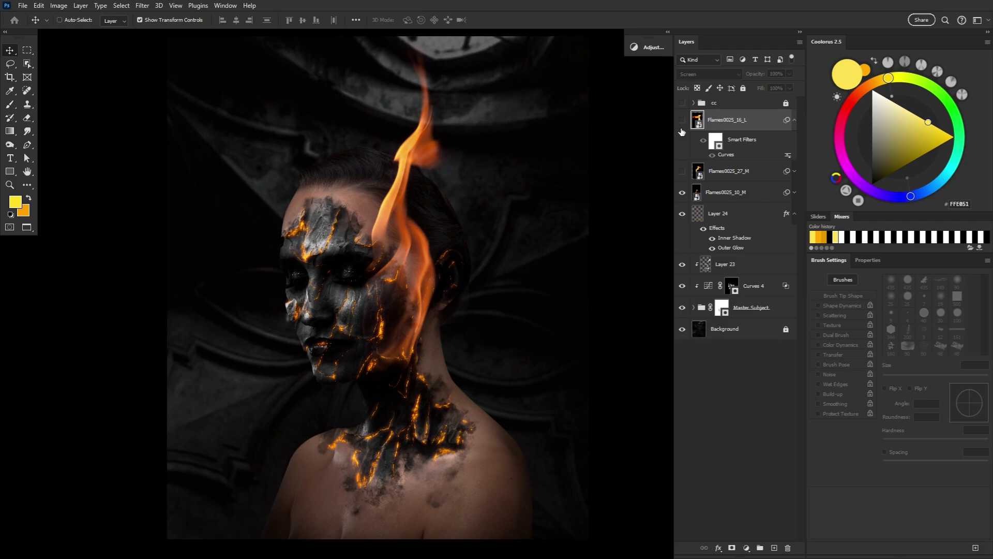
Step: Compare the three flame layers and leave only Flames0025_27_M visible among them
click(683, 172)
click(682, 120)
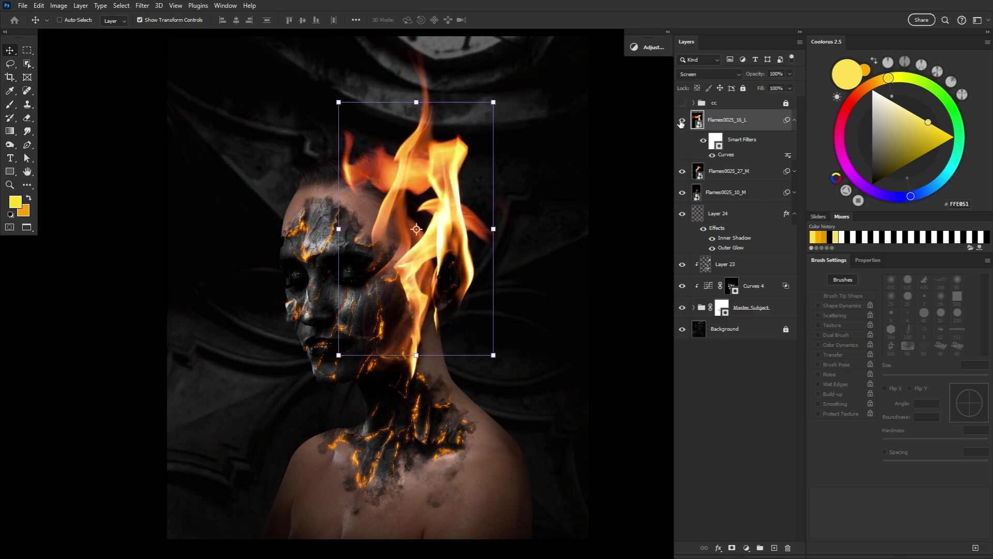
click(682, 120)
click(681, 192)
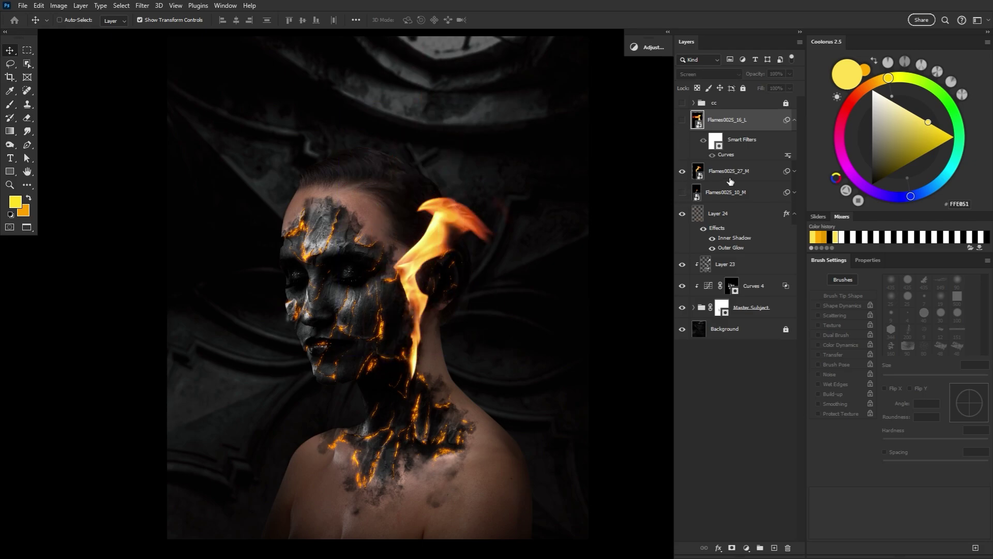
Step: Warp the Flames0025_27_M flame, bending its lower tip up toward the jaw and reshaping its upper part beside the ear
click(732, 176)
click(474, 152)
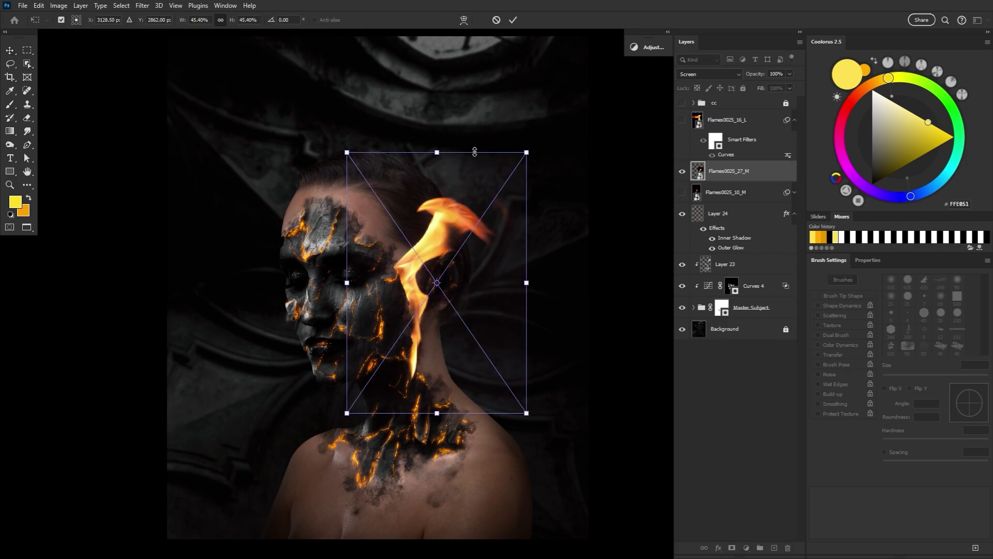
click(463, 19)
drag(407, 411, 379, 381)
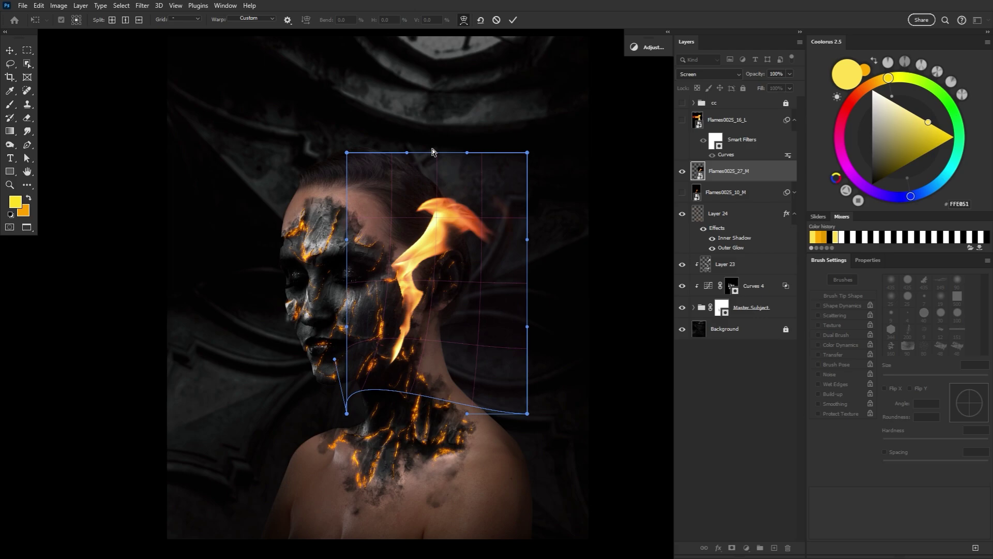
drag(433, 151, 481, 225)
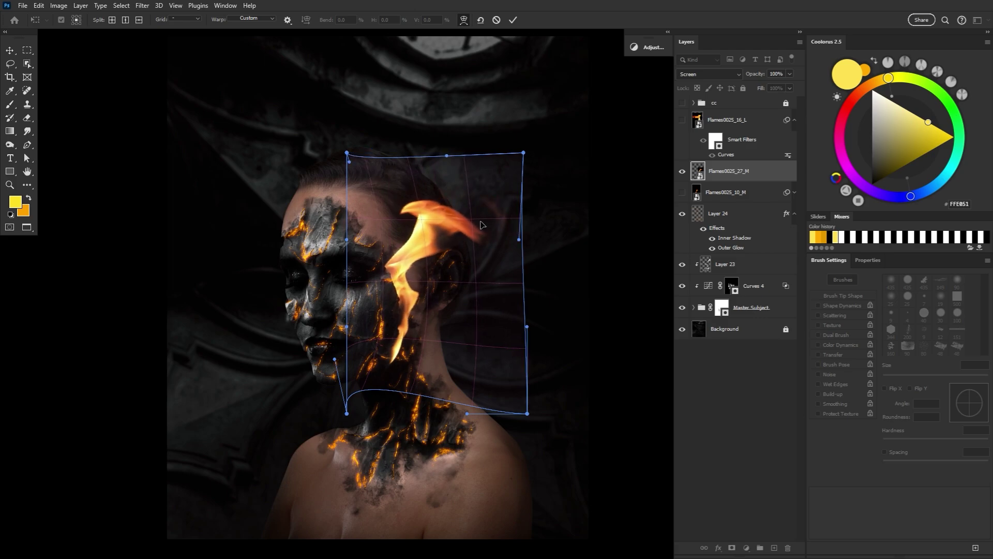
drag(438, 253, 450, 259)
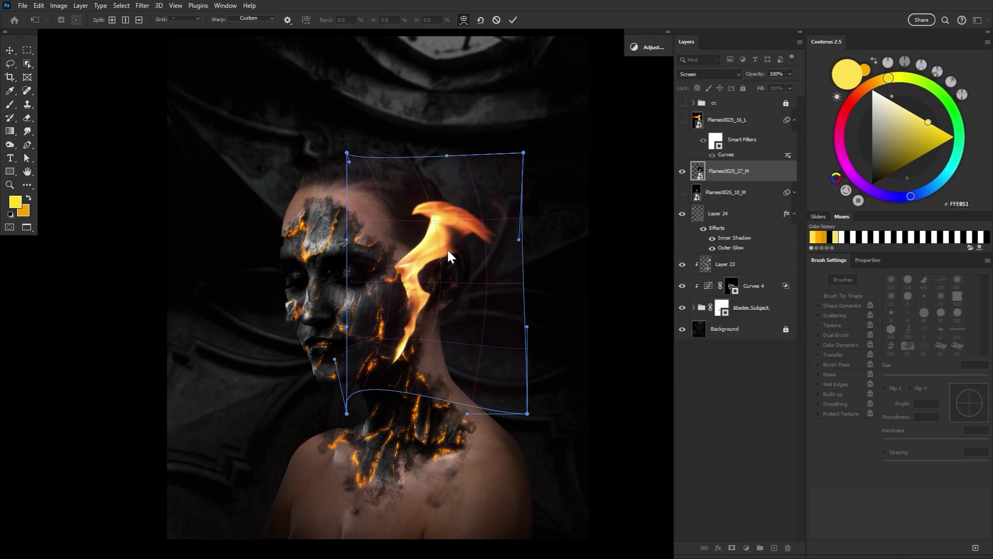
click(514, 20)
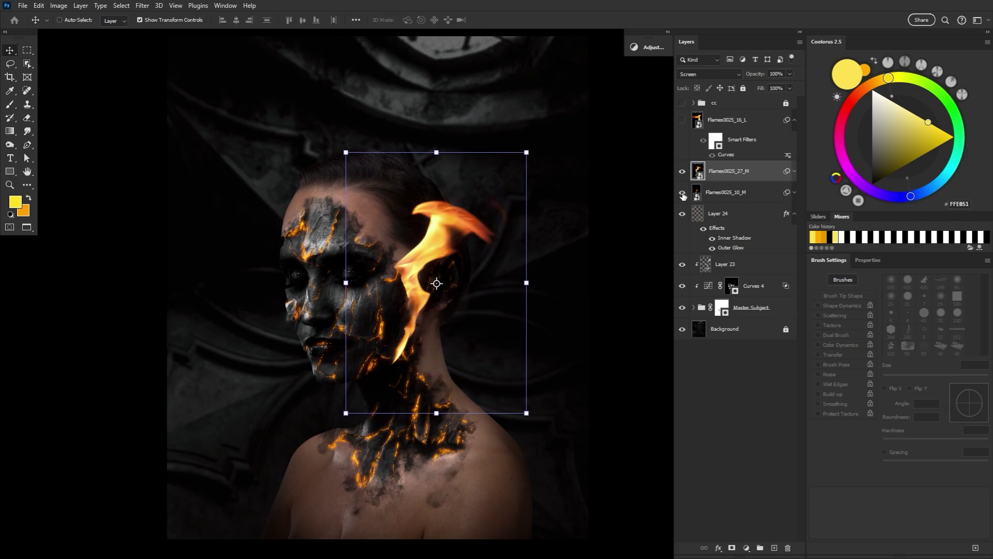
Step: Check the warped flame together with the other flames, and isolate Flames0025_16_L among the flame layers for editing
click(682, 193)
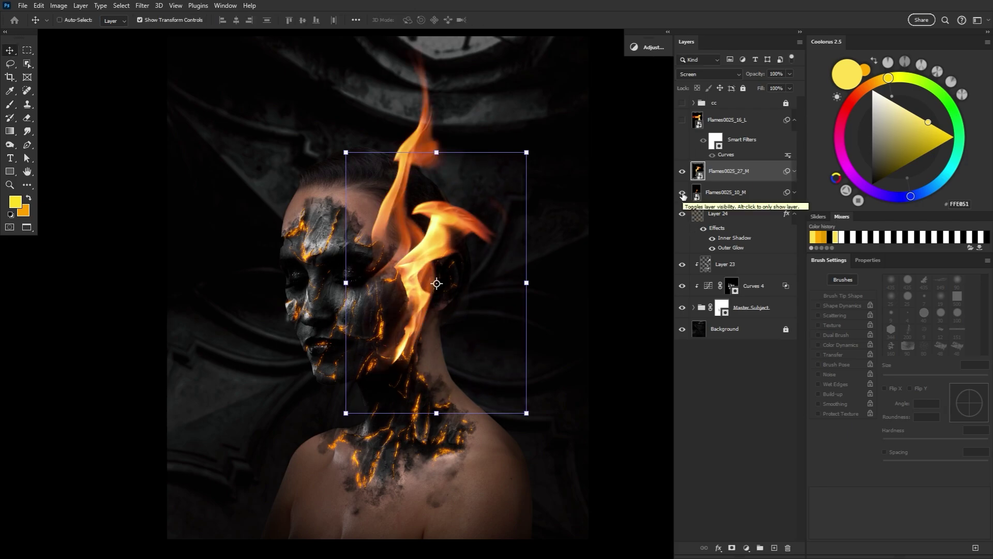
click(682, 121)
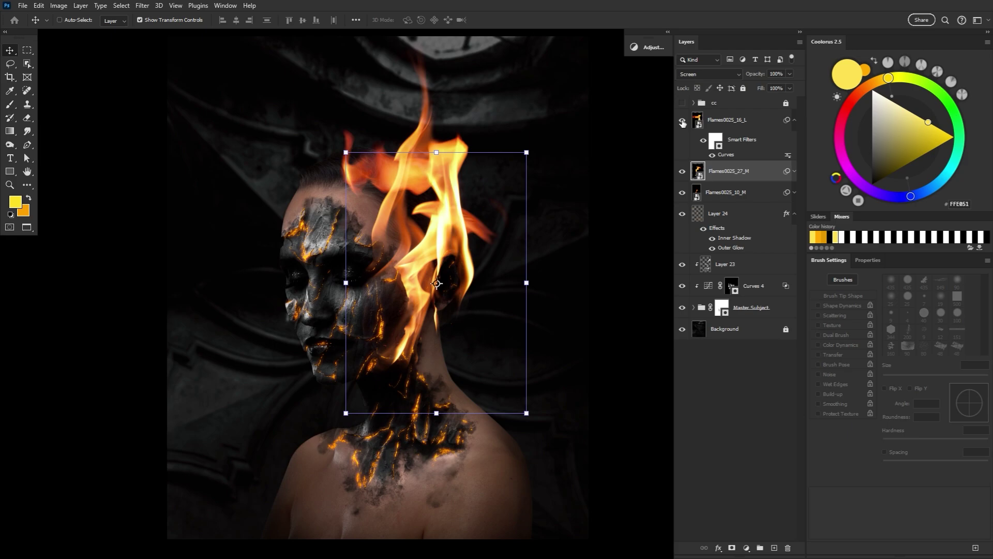
click(725, 121)
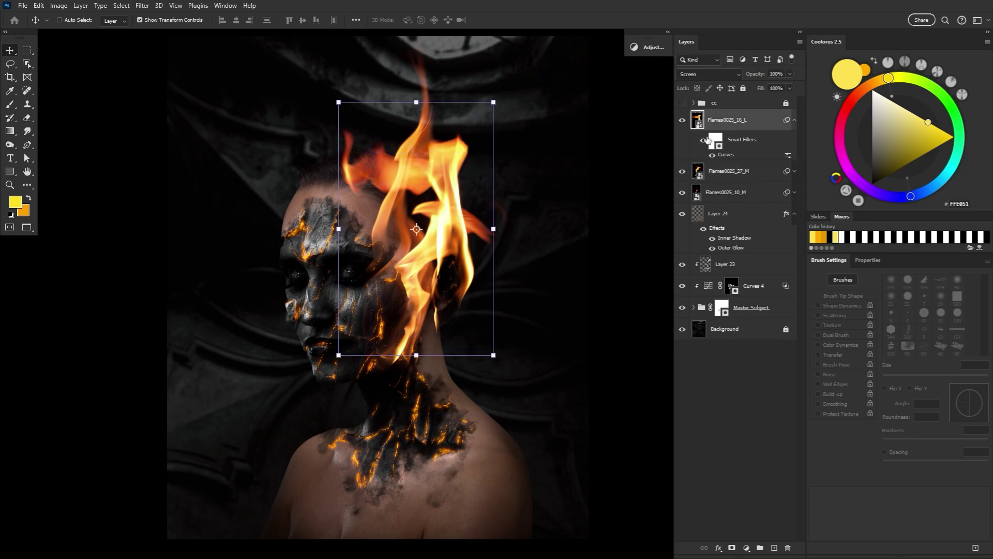
drag(683, 174, 682, 192)
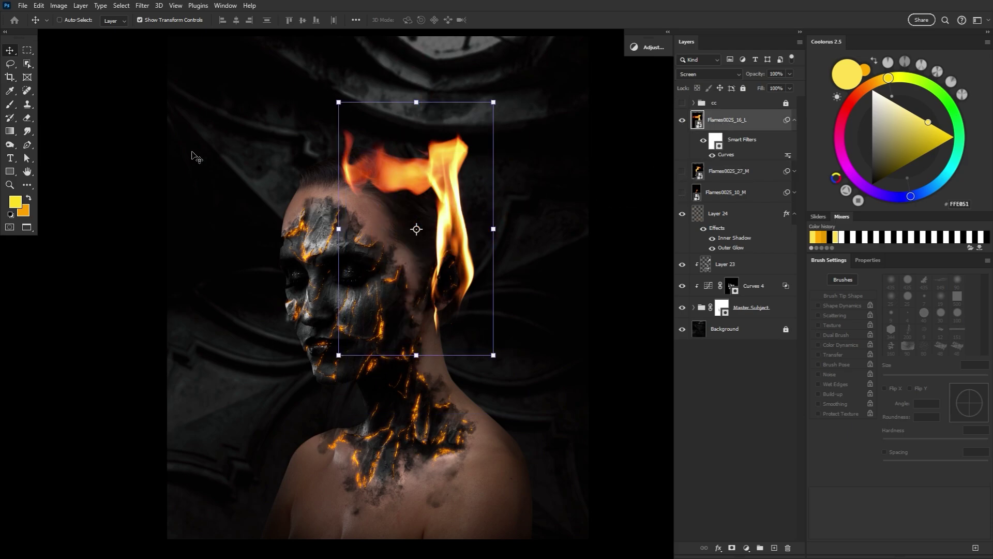
Step: Rasterize Flames0025_16_L and smudge its lower tip and the flame edge by the ear at 82% strength
click(28, 131)
click(498, 288)
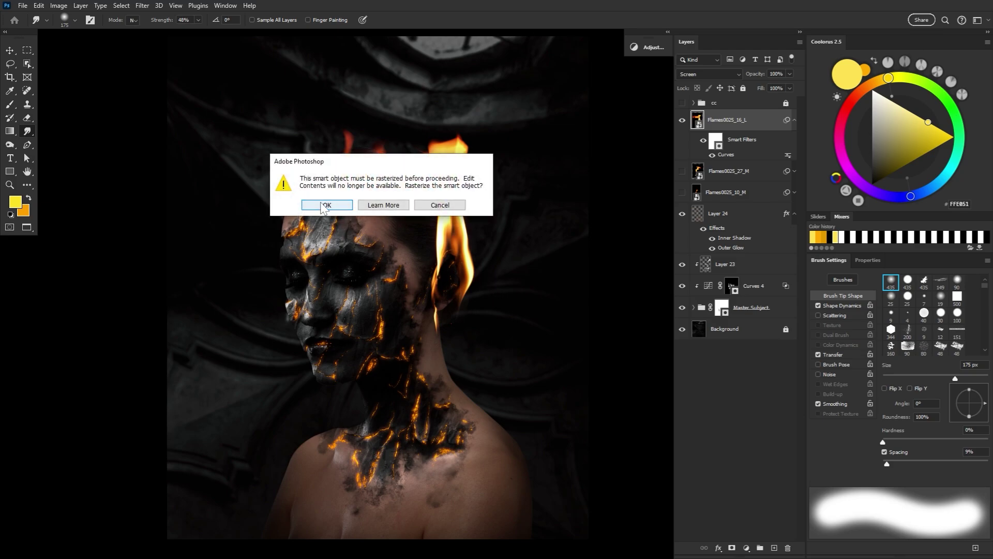
click(339, 207)
drag(165, 24, 181, 29)
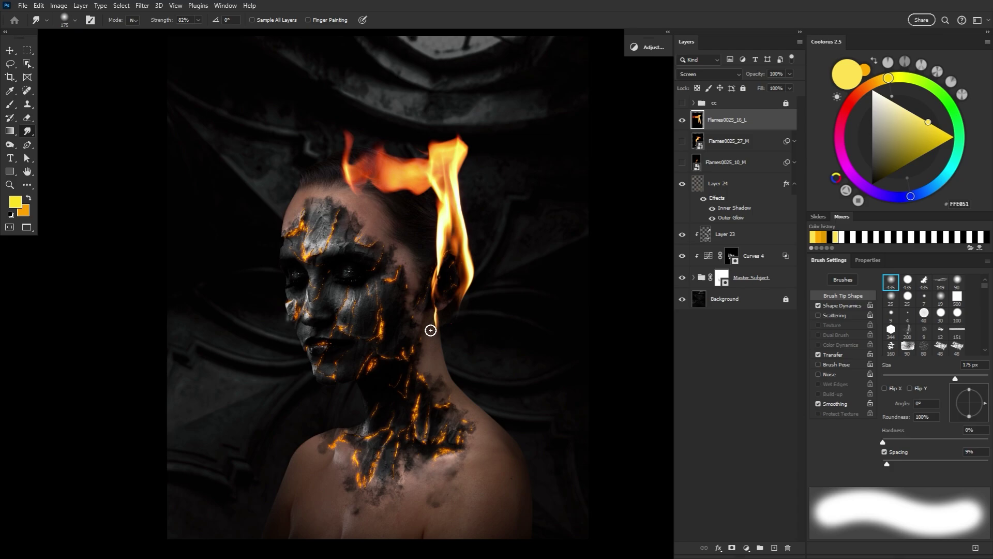
mouse_move(438, 311)
mouse_down()
mouse_move(434, 333)
mouse_move(456, 304)
mouse_move(435, 314)
mouse_up()
drag(453, 257, 456, 279)
Step: Show and rasterize Flames0025_27_M, and smudge its lower tip into a thin flame curving along the jawline
click(682, 140)
click(707, 145)
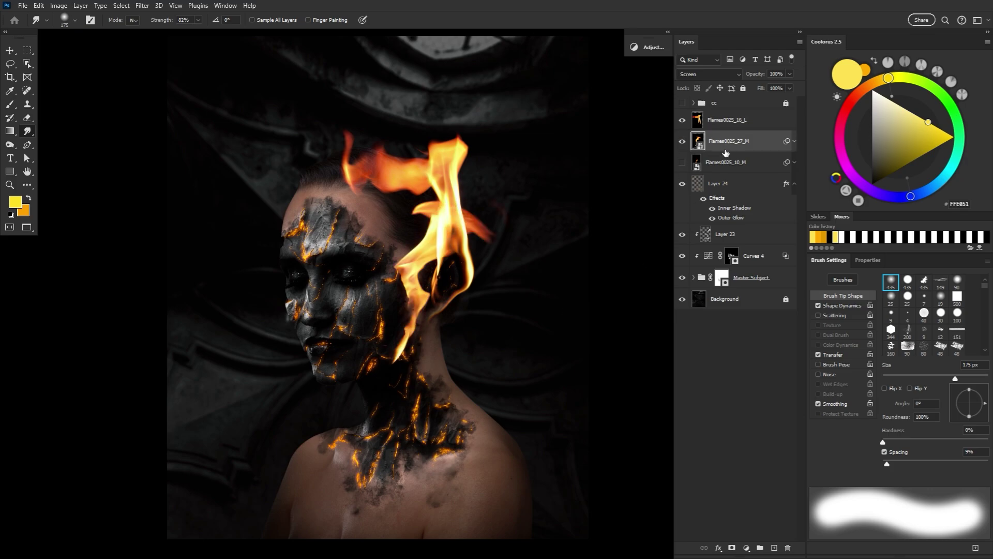
click(397, 327)
key(Return)
mouse_move(399, 360)
mouse_down()
mouse_move(347, 389)
mouse_move(365, 363)
mouse_move(337, 376)
mouse_up()
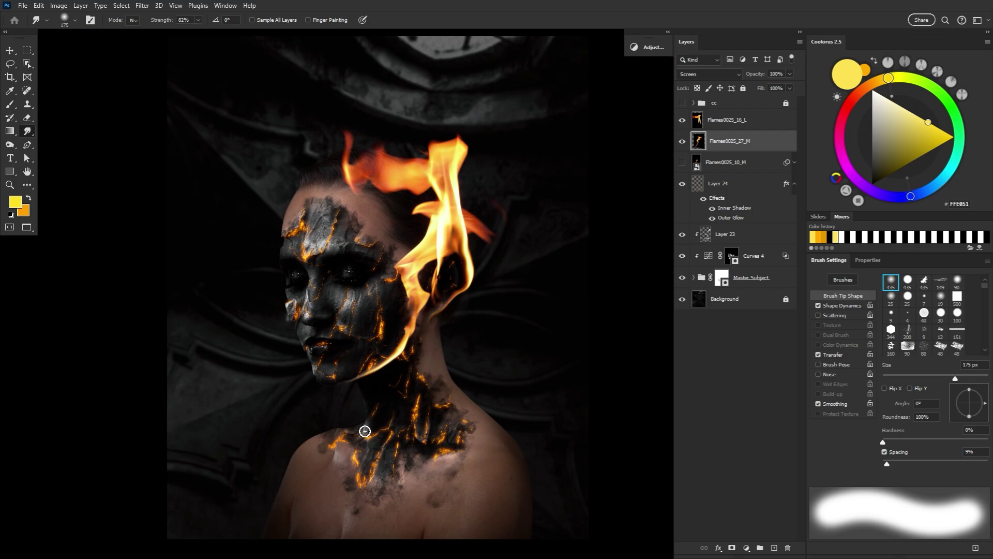
Step: Warp Flames0025_27_M again, pulling its upper outer corner inward so the flame top curls toward the head
click(11, 50)
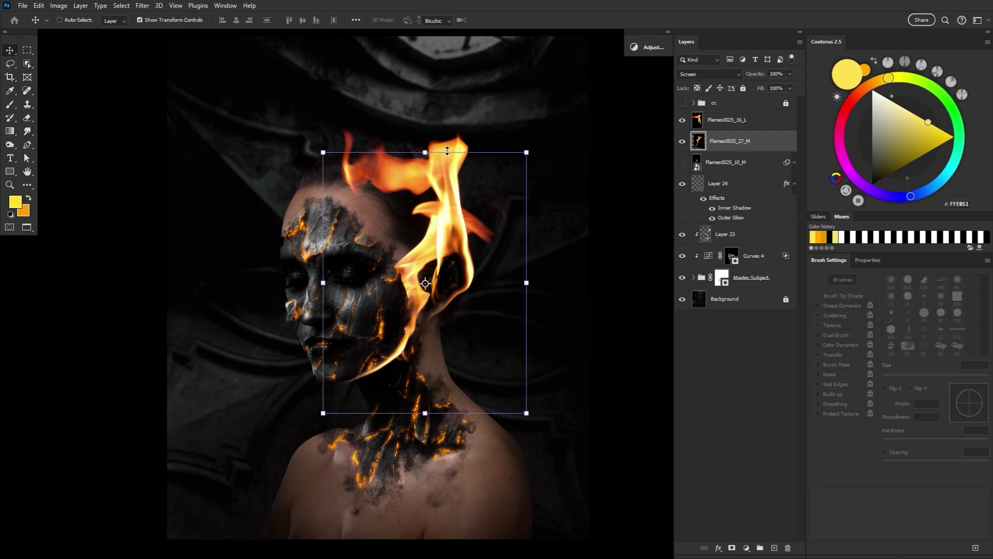
key(ctrl+t)
drag(469, 163, 506, 262)
drag(404, 297, 411, 297)
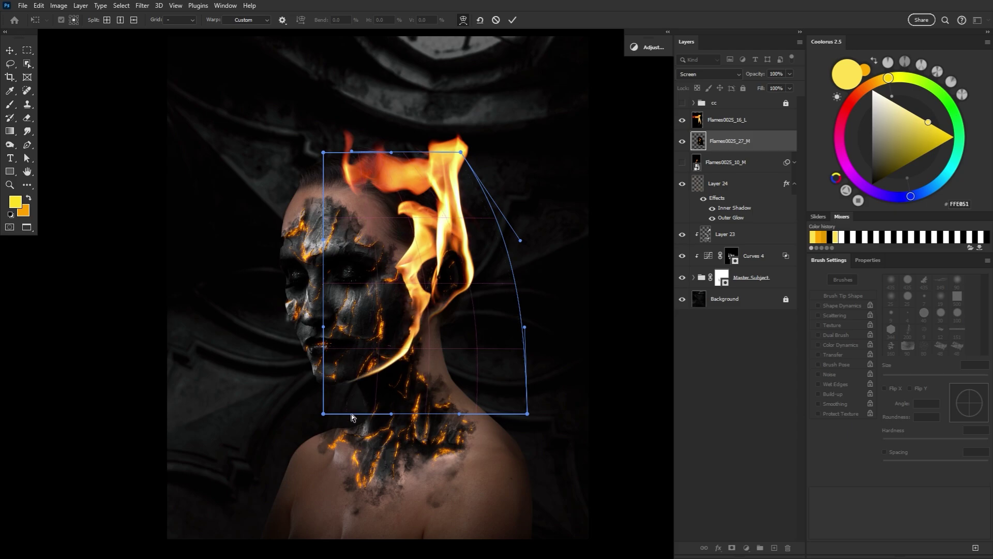
drag(352, 413, 352, 409)
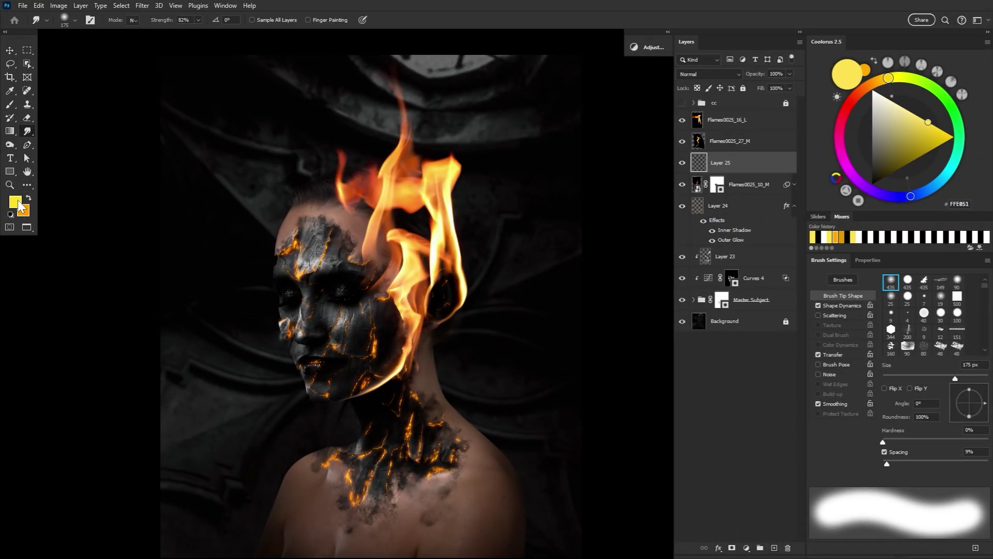
Step: Set the foreground color to dark orange-brown #512f11
click(19, 203)
click(366, 285)
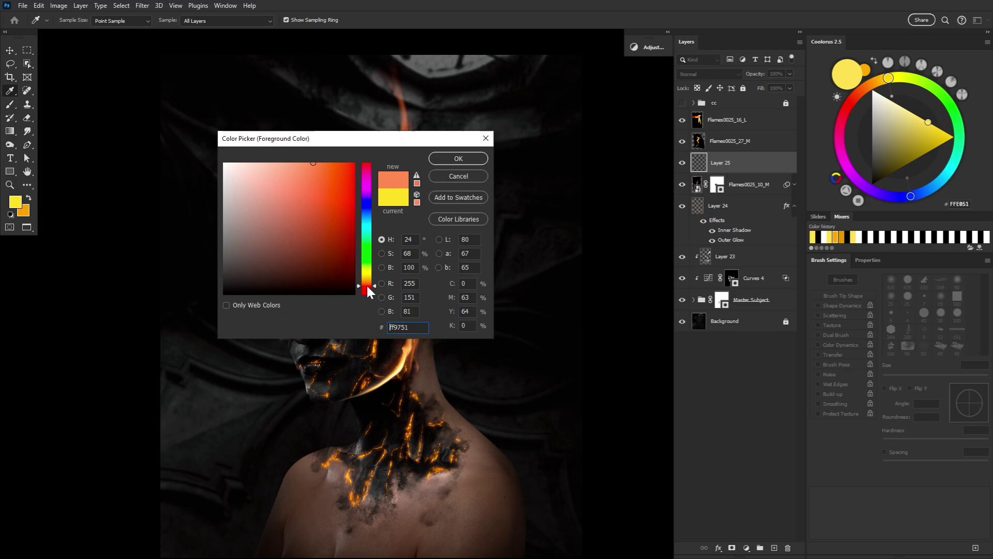
mouse_move(324, 177)
mouse_down()
mouse_move(328, 253)
mouse_move(336, 247)
mouse_move(307, 249)
mouse_move(321, 241)
mouse_move(329, 255)
mouse_up()
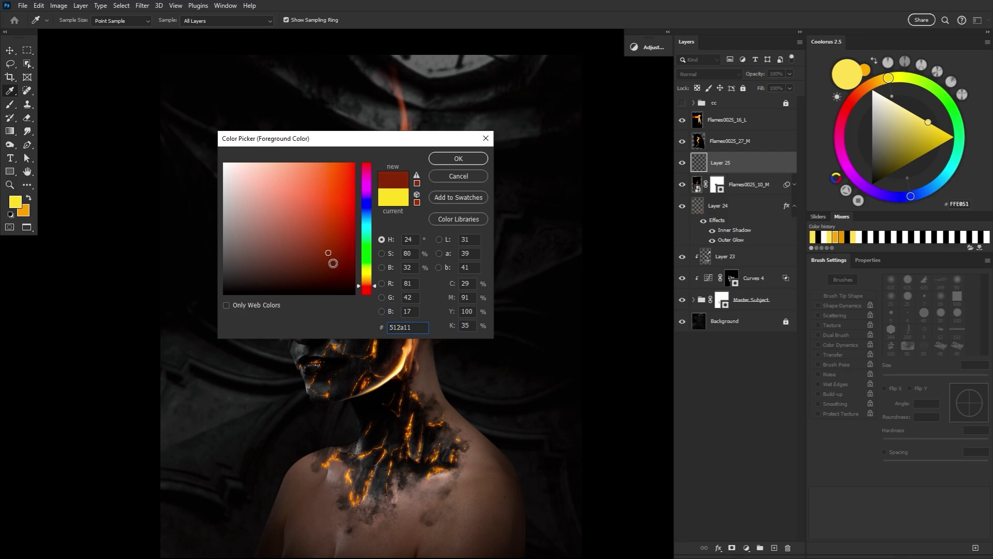
drag(375, 286, 375, 284)
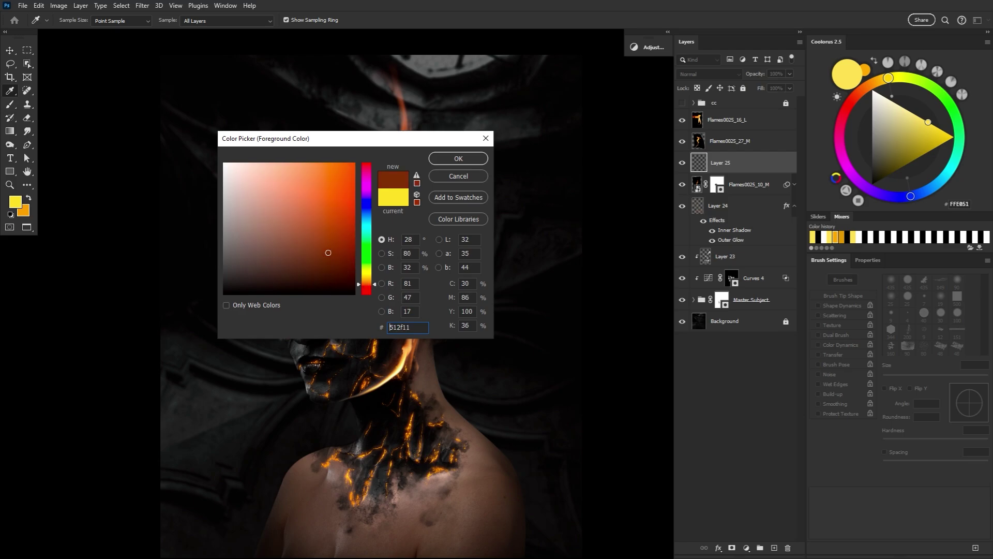
click(472, 158)
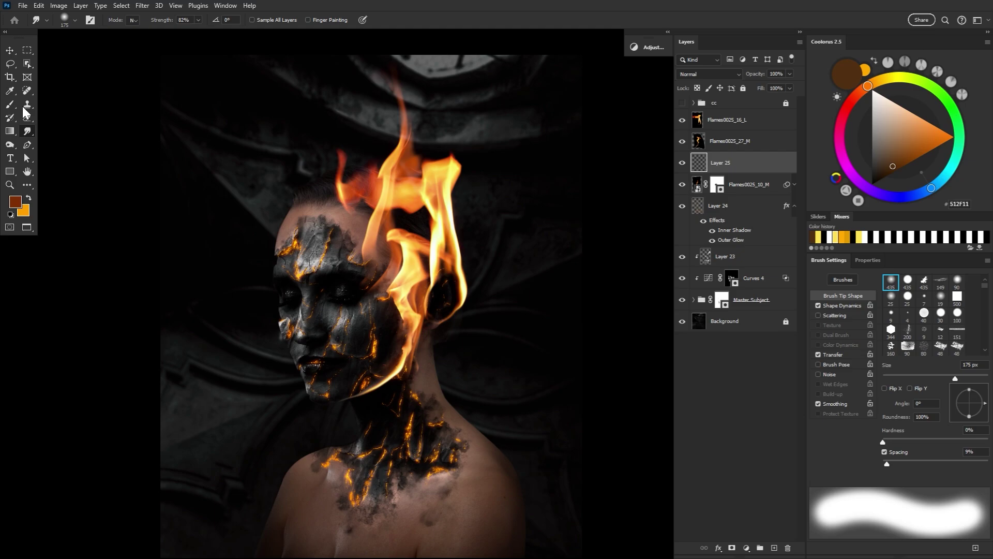
Step: Paint brown glow around the flames on Layer 25 with a 175 px brush, and move the layer below Flames0025_10_M
click(12, 104)
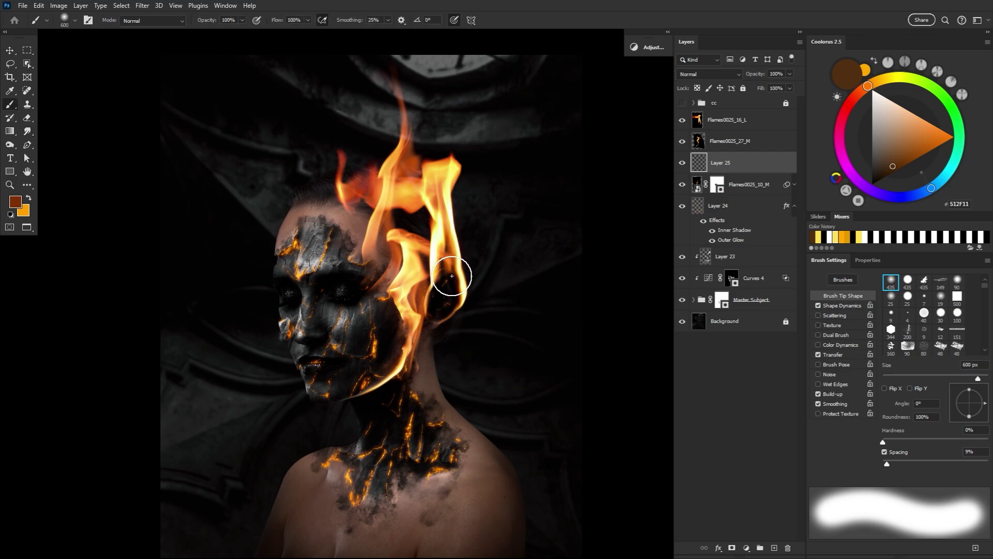
key(bracketleft)
key(bracketleft)
key(bracketleft)
key(bracketleft)
key(bracketleft)
key(bracketleft)
drag(447, 271, 448, 232)
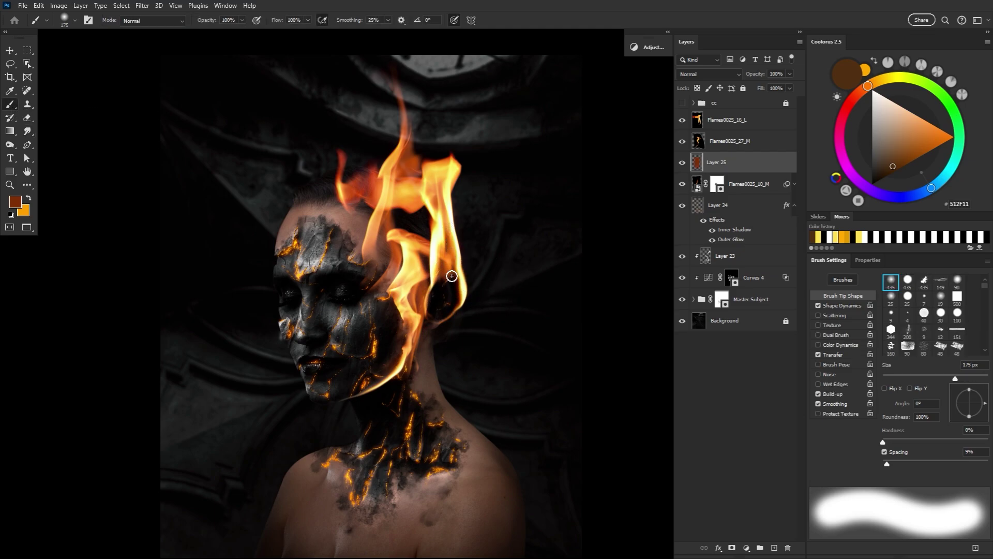
key(ctrl+z)
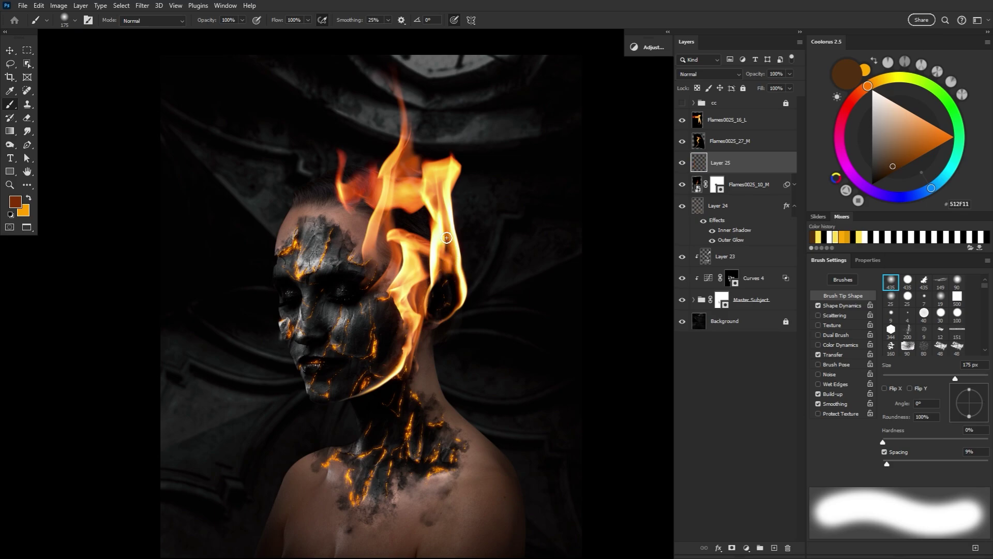
mouse_move(446, 237)
mouse_down()
mouse_move(446, 255)
mouse_move(446, 241)
mouse_up()
drag(437, 191, 428, 182)
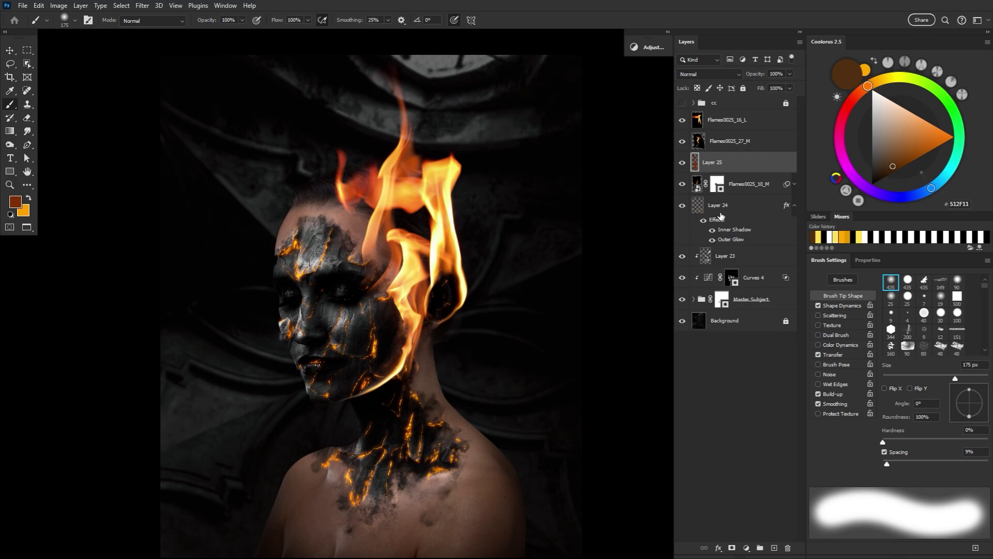
drag(743, 165, 736, 199)
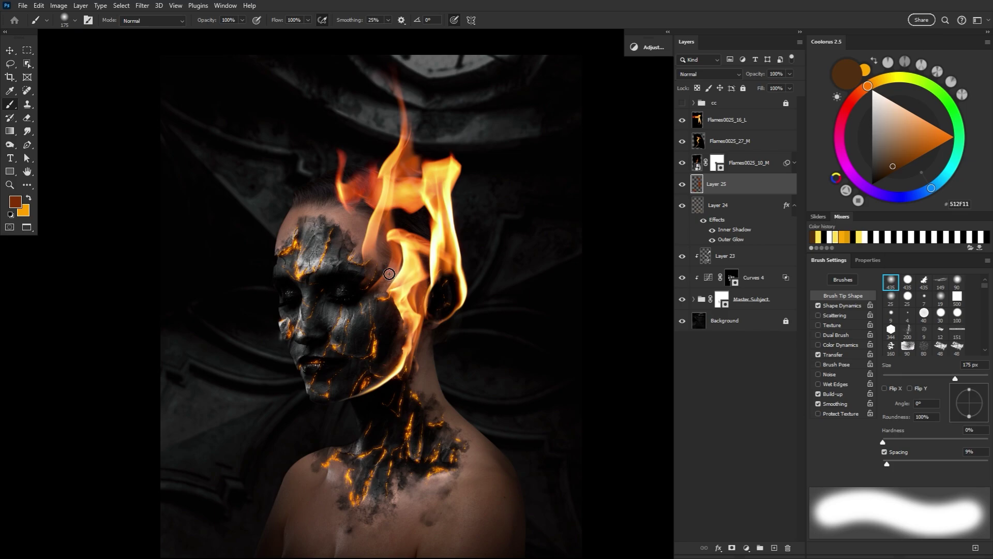
Step: Set the foreground color to darker red-brown #351809
click(15, 201)
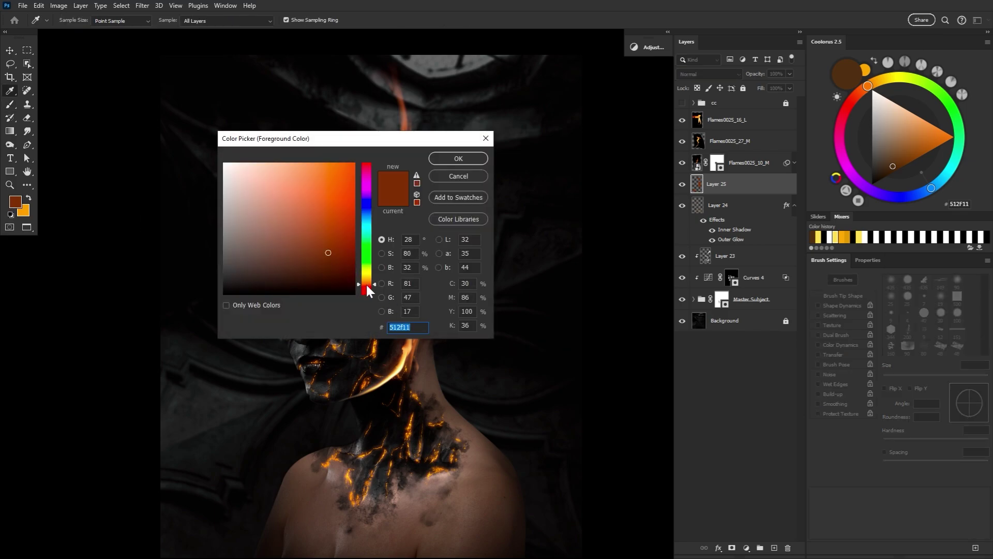
click(368, 287)
drag(333, 255, 334, 267)
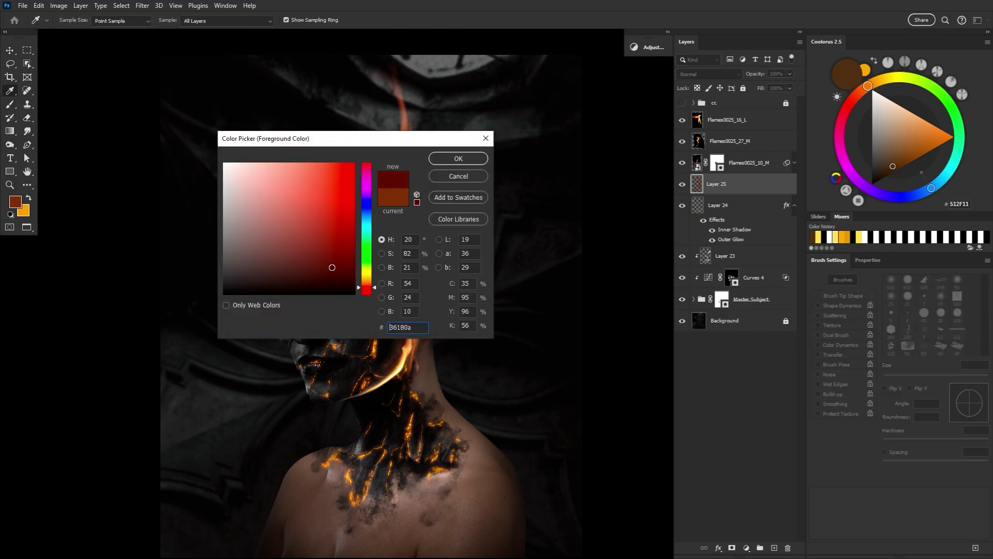
click(458, 158)
Step: Paint dark red-brown glow on Layer 25 behind the flames beside the temple, varying the brush between 90 and 250 px
key(bracketleft)
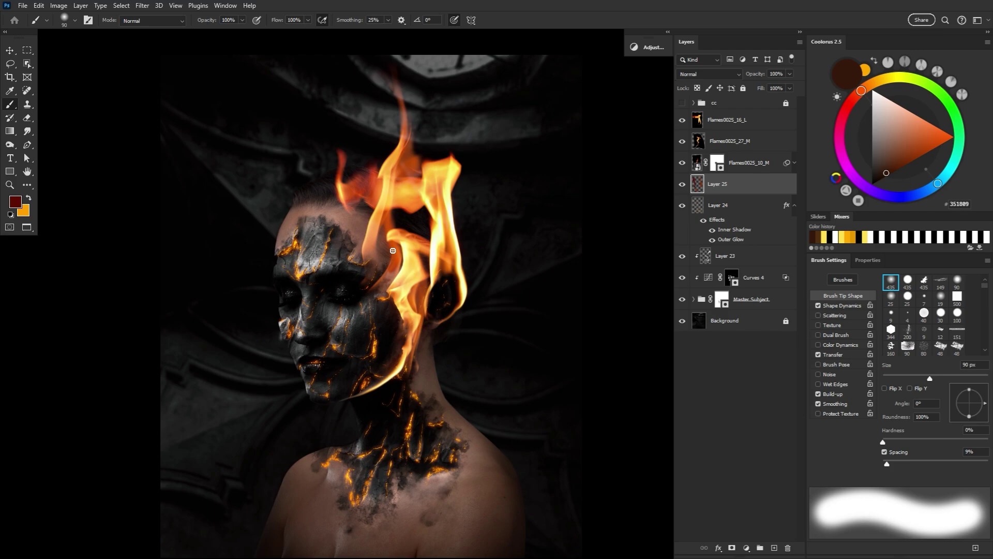
key(bracketright)
key(bracketright)
key(bracketright)
key(bracketright)
key(bracketright)
key(shift+comma)
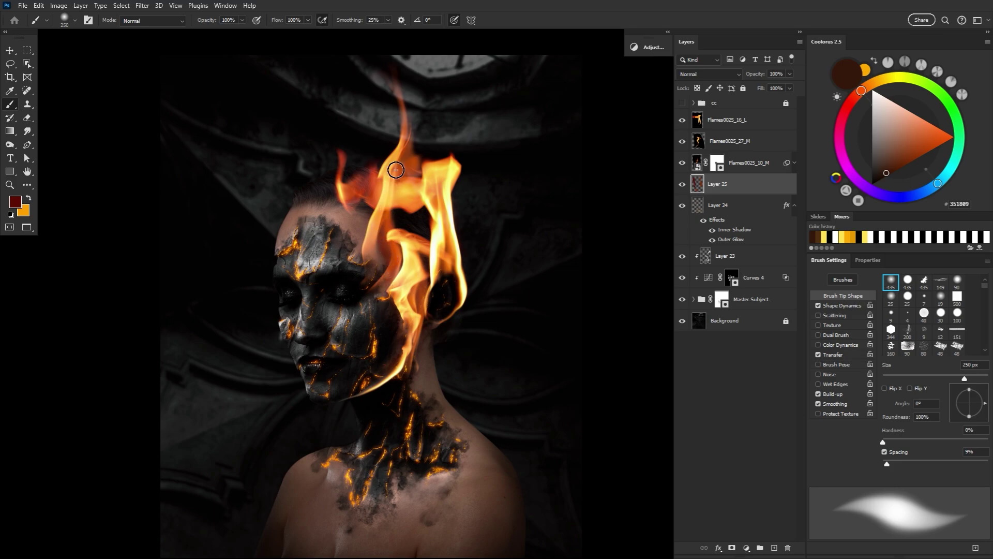
key(bracketleft)
key(bracketleft)
key(bracketleft)
key(bracketleft)
key(bracketleft)
key(bracketleft)
key(bracketright)
key(bracketright)
key(bracketright)
key(bracketright)
key(bracketright)
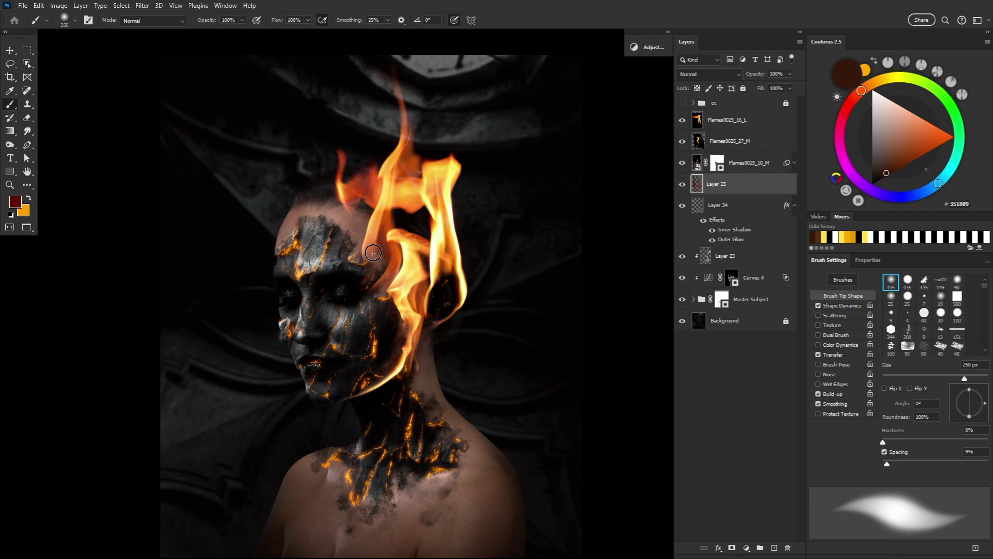